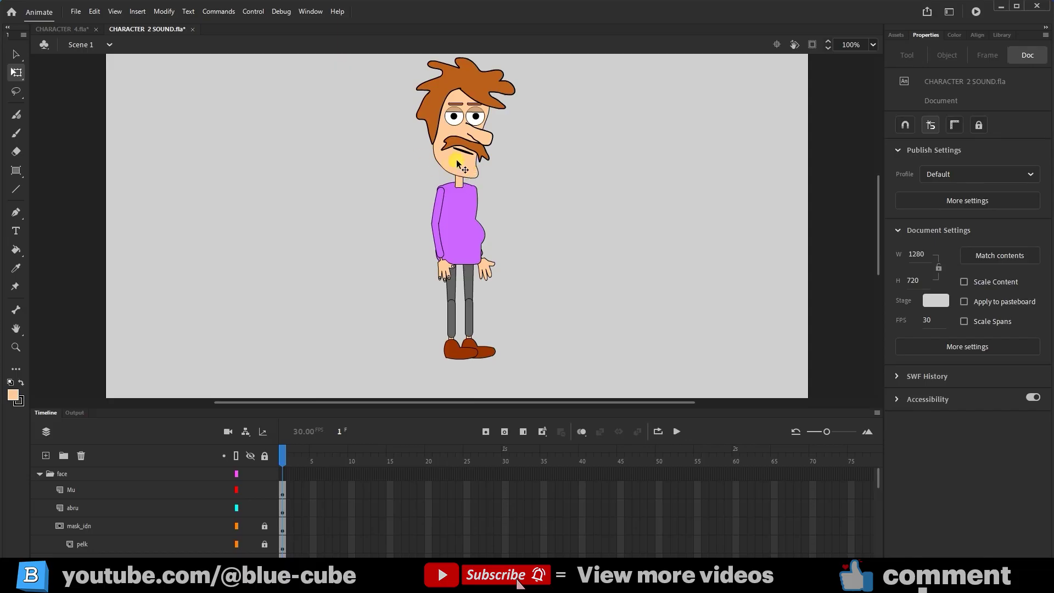
Step: Cut the facial feature layers from Mu down through dahan out of the face folder, leaving only the HEAD layer
{"action": "left_click", "coordinate": [81, 483]}
{"action": "left_click", "coordinate": [77, 506]}
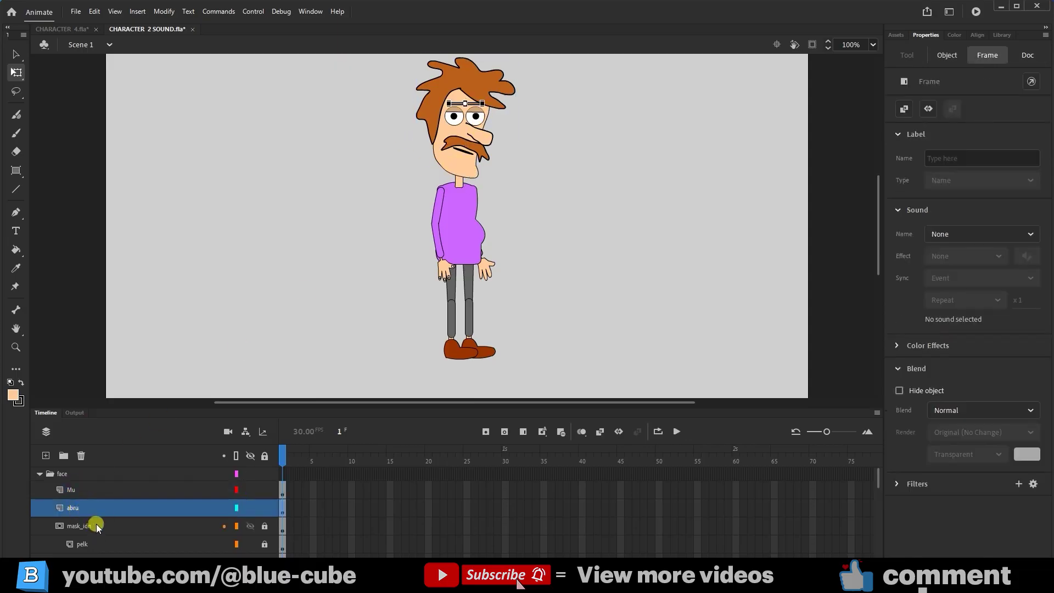
{"action": "scroll", "coordinate": [94, 525], "scroll_direction": "down", "scroll_amount": 1}
{"action": "scroll", "coordinate": [93, 525], "scroll_direction": "up", "scroll_amount": 1}
{"action": "left_click", "coordinate": [116, 491]}
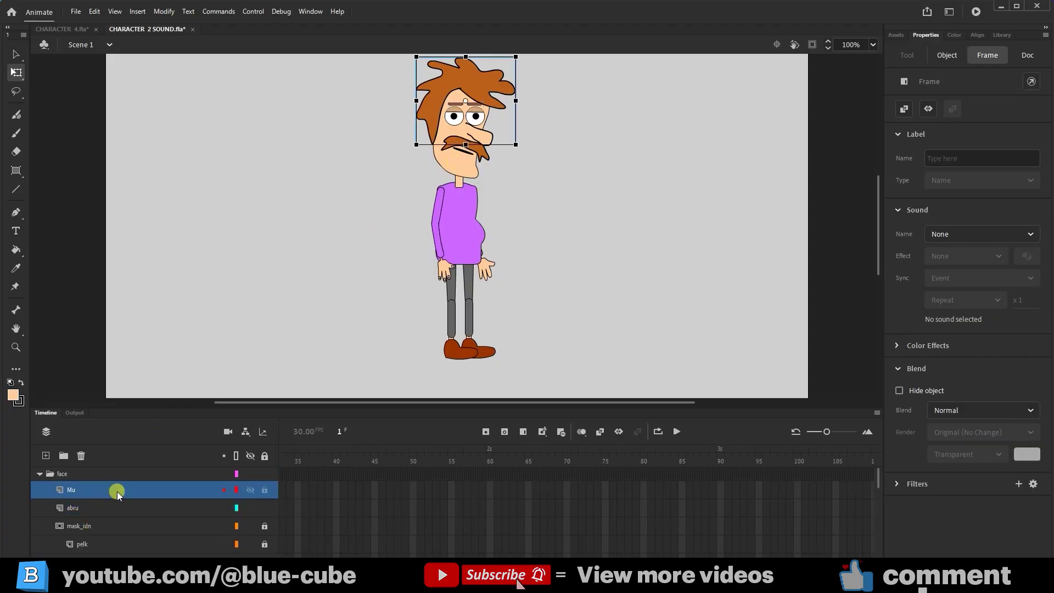
{"action": "scroll", "coordinate": [97, 488], "scroll_direction": "down", "scroll_amount": 4}
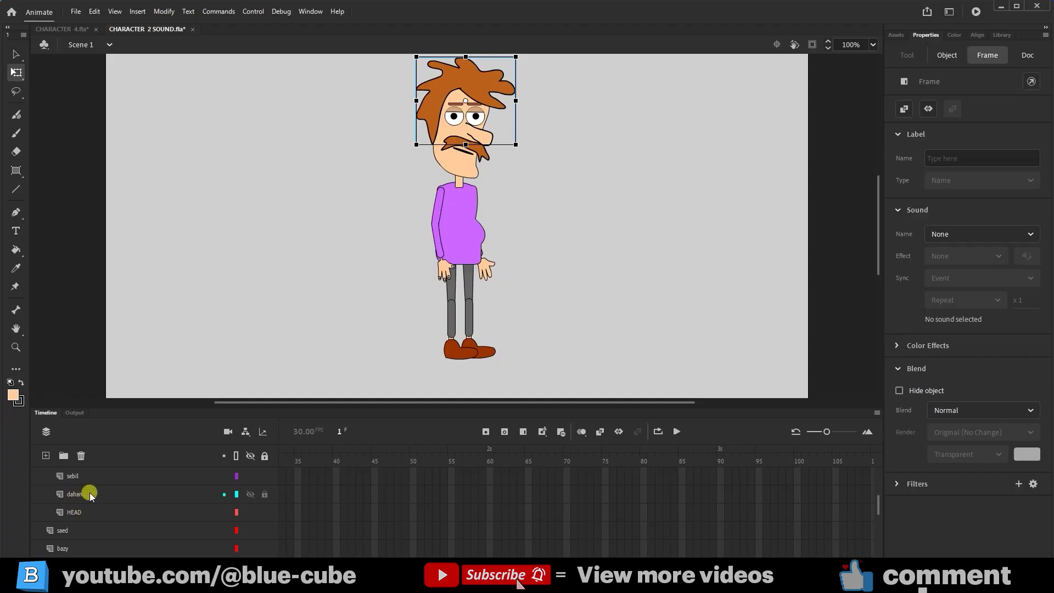
{"action": "left_click", "coordinate": [85, 494], "text": "shift"}
{"action": "scroll", "coordinate": [94, 495], "scroll_direction": "up", "scroll_amount": 4}
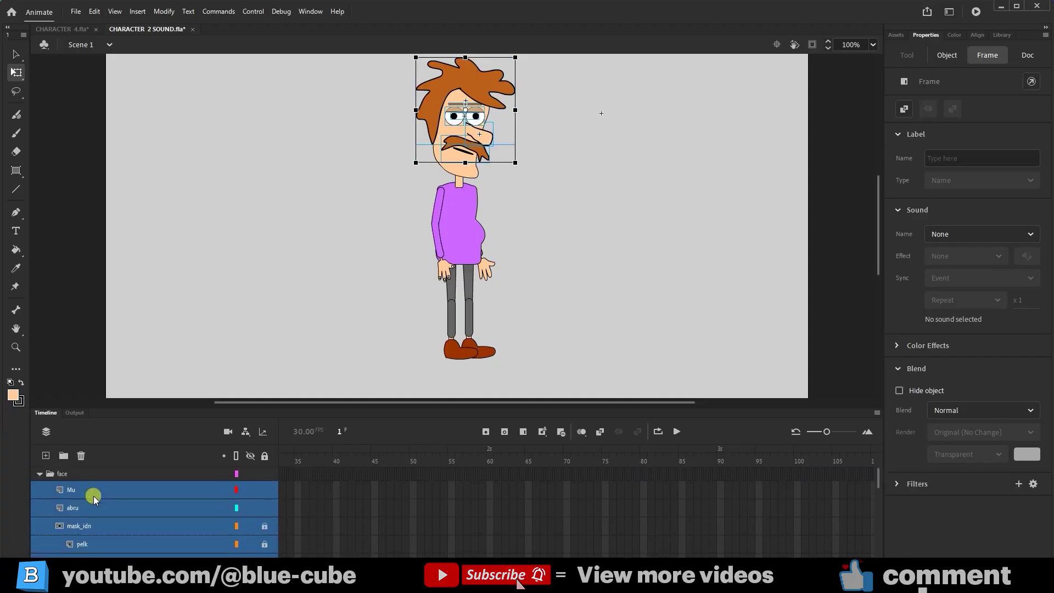
{"action": "scroll", "coordinate": [93, 496], "scroll_direction": "down", "scroll_amount": 3}
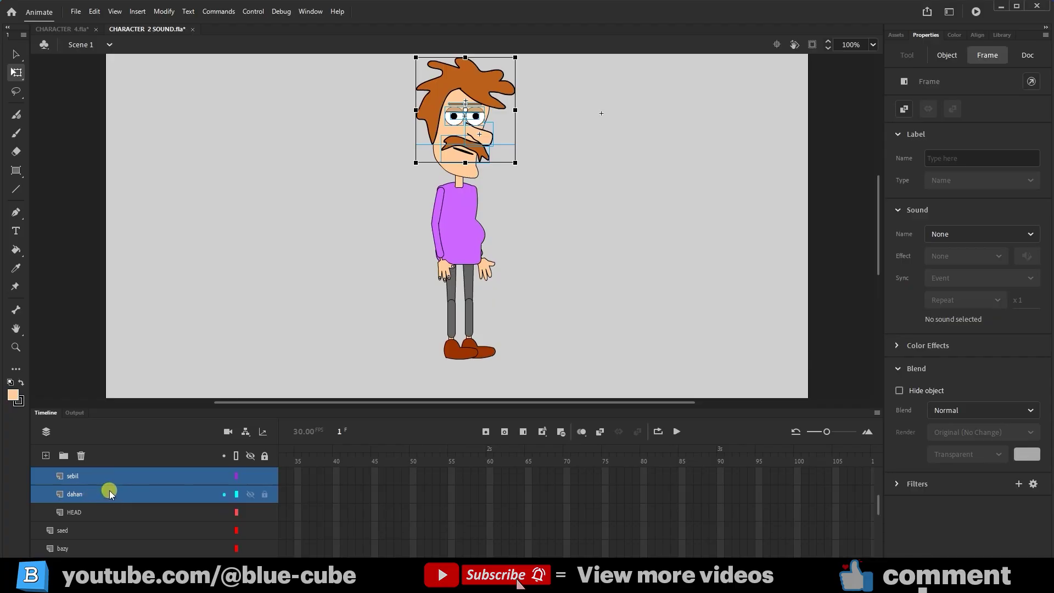
{"action": "scroll", "coordinate": [99, 510], "scroll_direction": "up", "scroll_amount": 2}
{"action": "scroll", "coordinate": [99, 510], "scroll_direction": "up", "scroll_amount": 4}
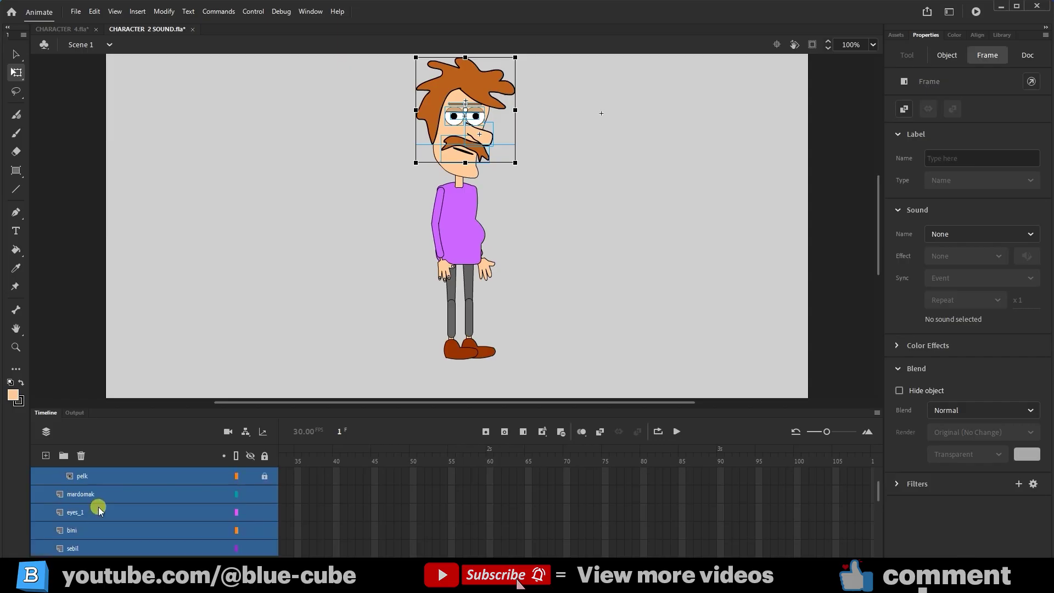
{"action": "scroll", "coordinate": [99, 510], "scroll_direction": "down", "scroll_amount": 4}
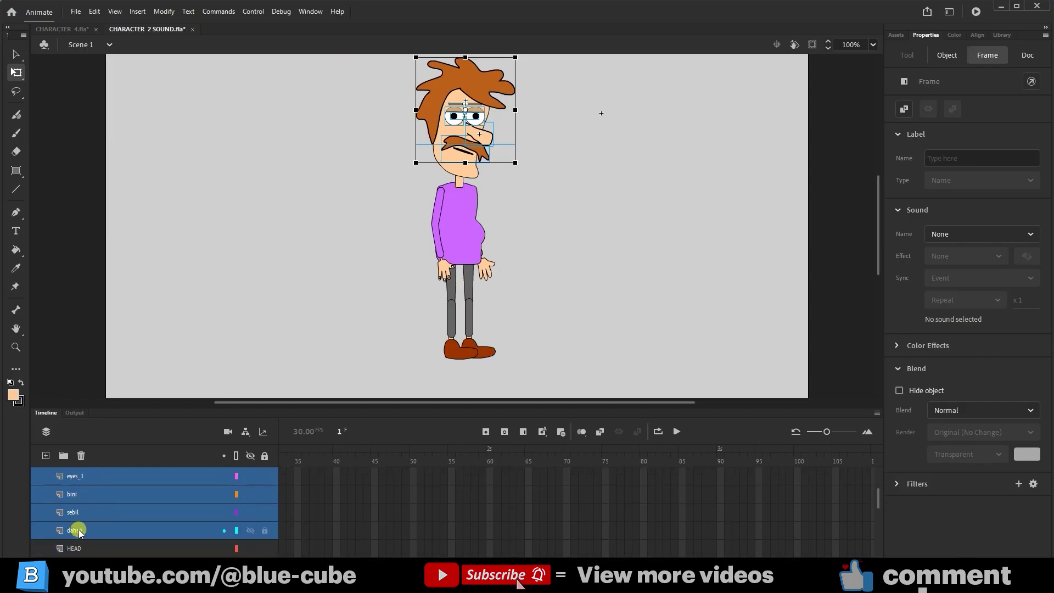
{"action": "right_click", "coordinate": [79, 530]}
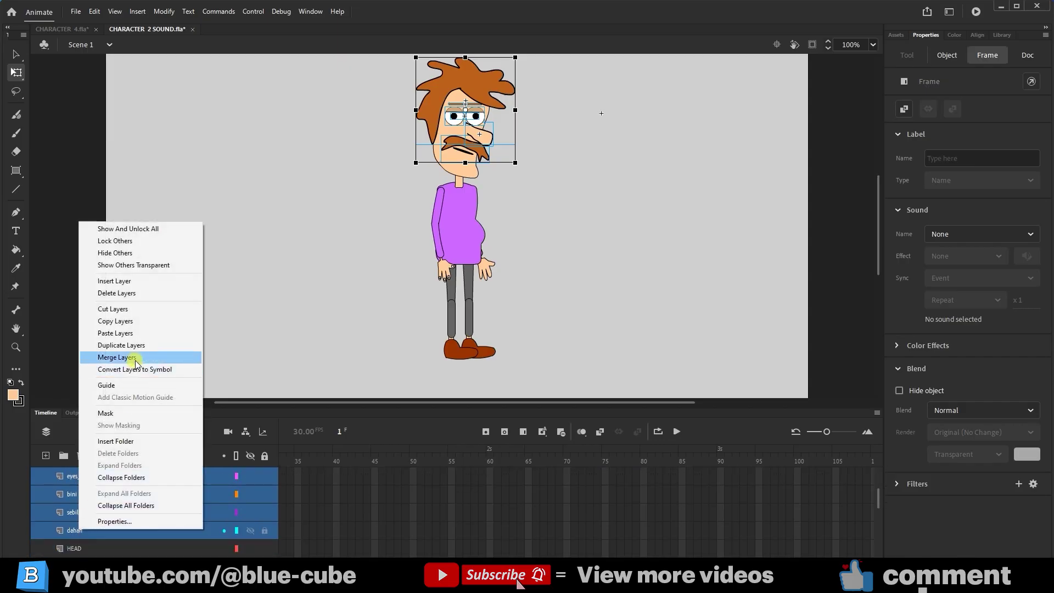
{"action": "left_click", "coordinate": [113, 309]}
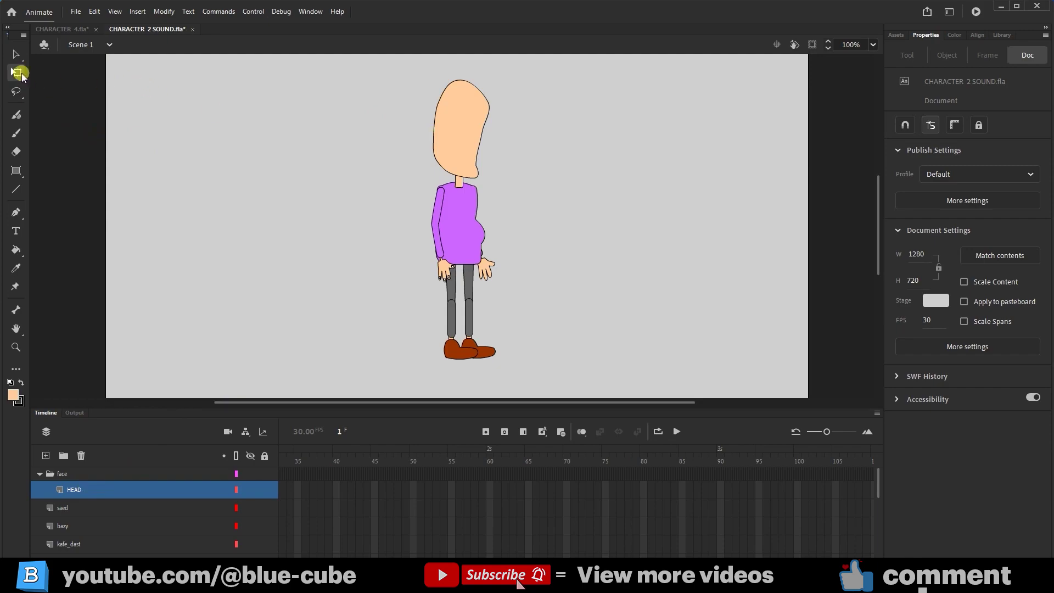
Step: Paste the cut facial layers above Layer_1 inside the head symbol and return to Scene 1
{"action": "double_click", "coordinate": [456, 149]}
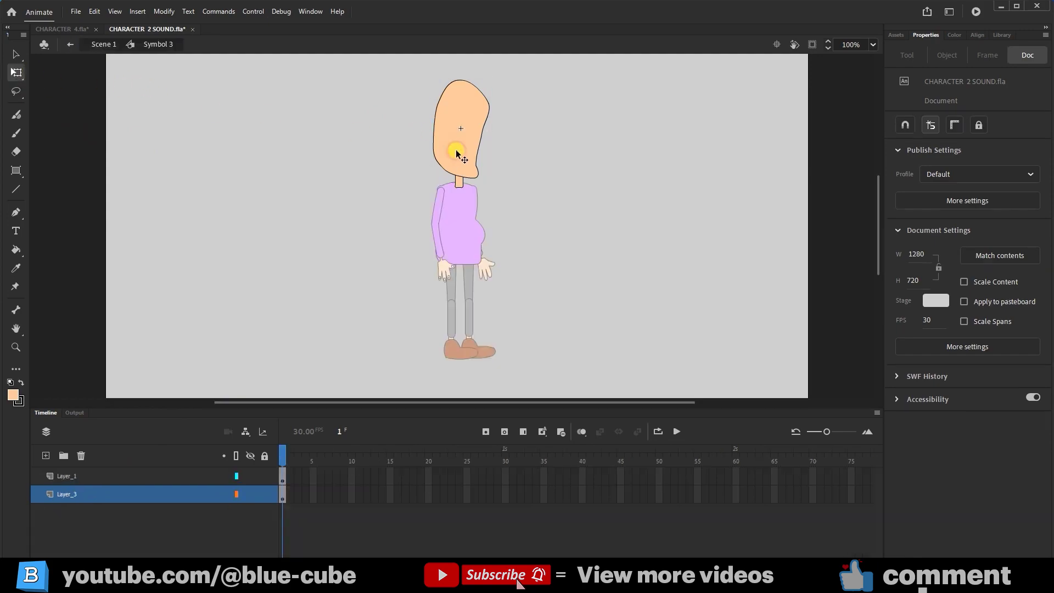
{"action": "left_click", "coordinate": [83, 477]}
{"action": "left_click", "coordinate": [84, 493]}
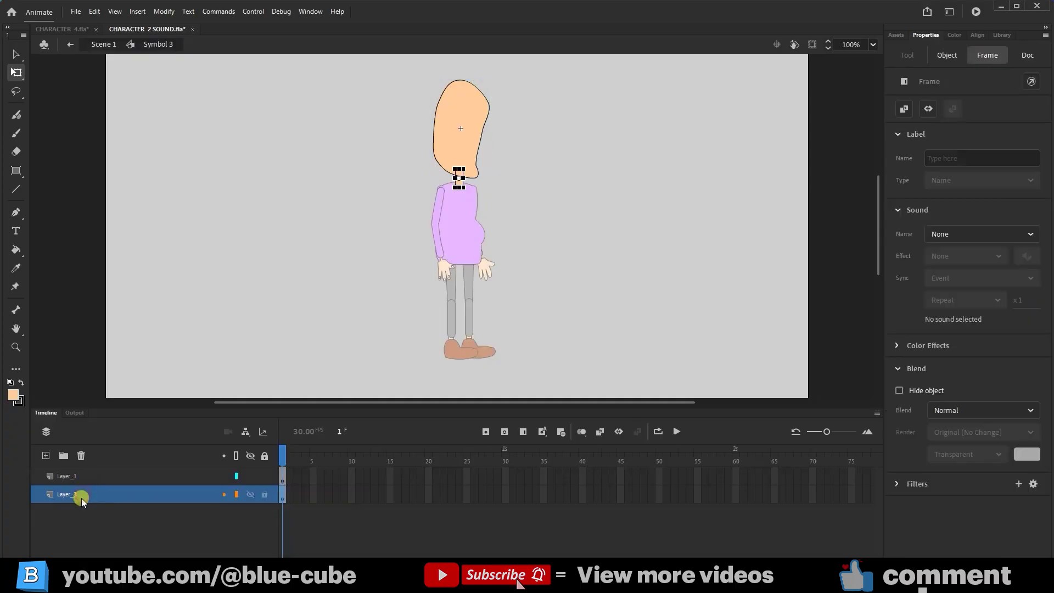
{"action": "left_click", "coordinate": [77, 476]}
{"action": "left_click", "coordinate": [436, 138]}
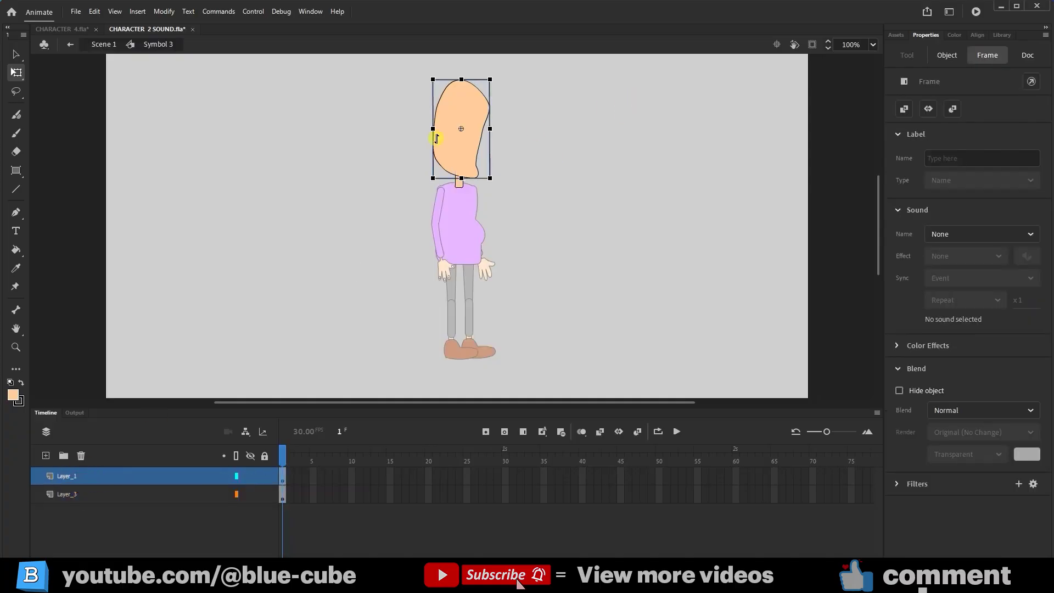
{"action": "right_click", "coordinate": [76, 479]}
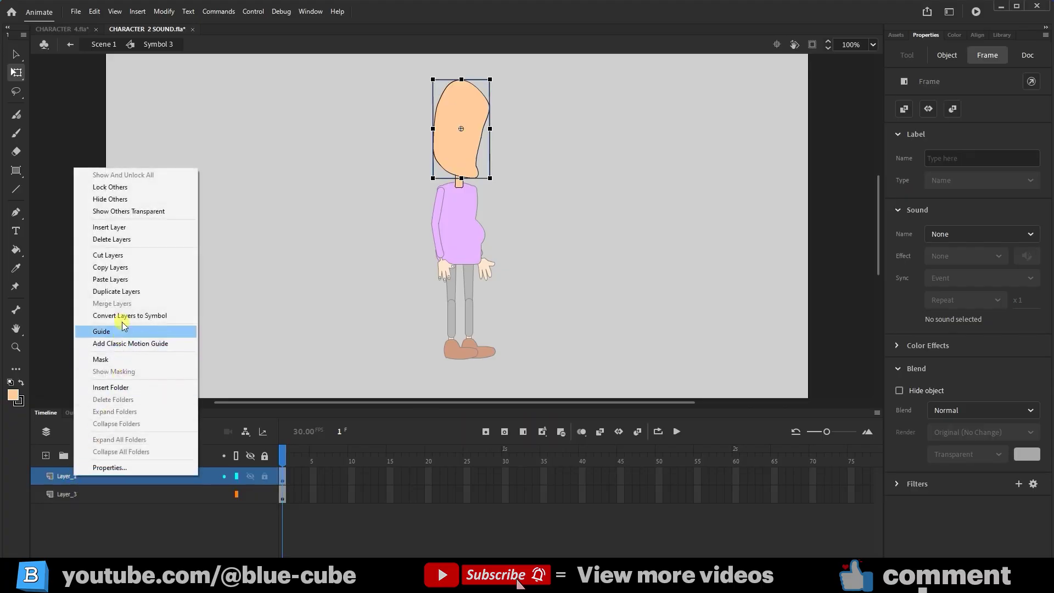
{"action": "left_click", "coordinate": [117, 280]}
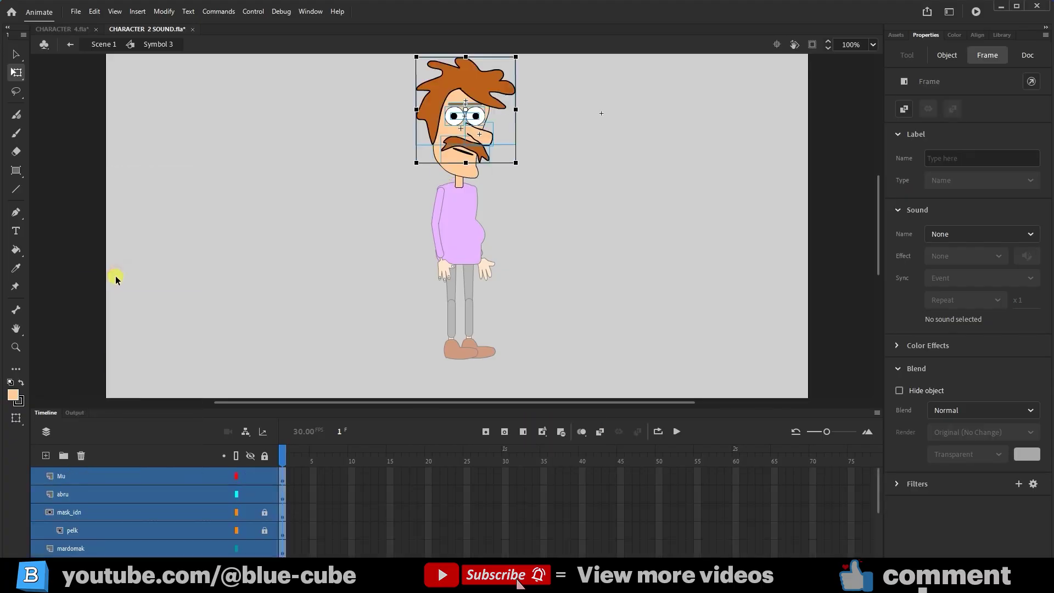
{"action": "scroll", "coordinate": [114, 521], "scroll_direction": "down", "scroll_amount": 5}
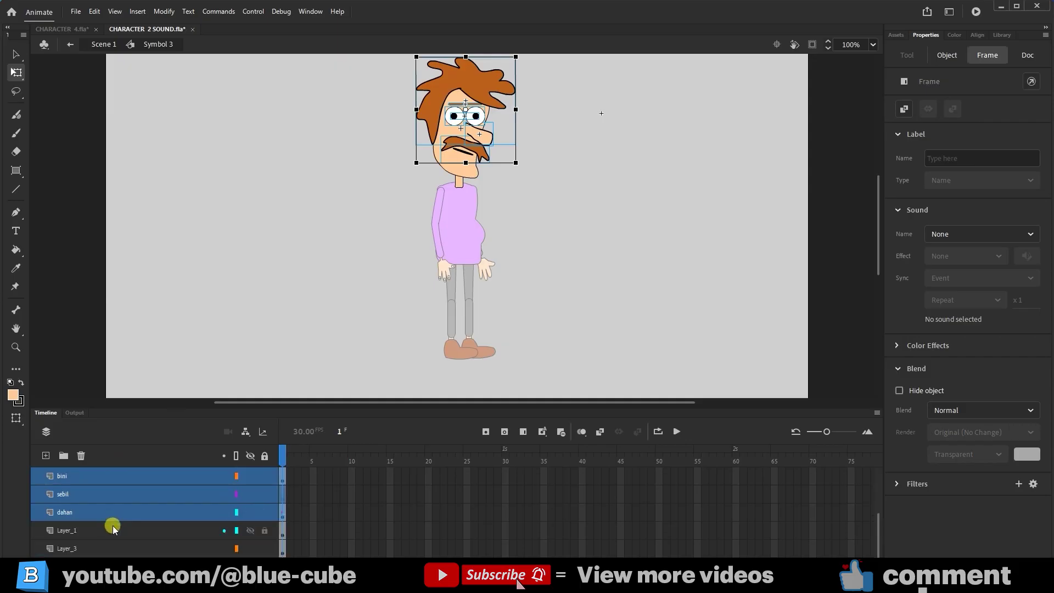
{"action": "scroll", "coordinate": [113, 526], "scroll_direction": "up", "scroll_amount": 5}
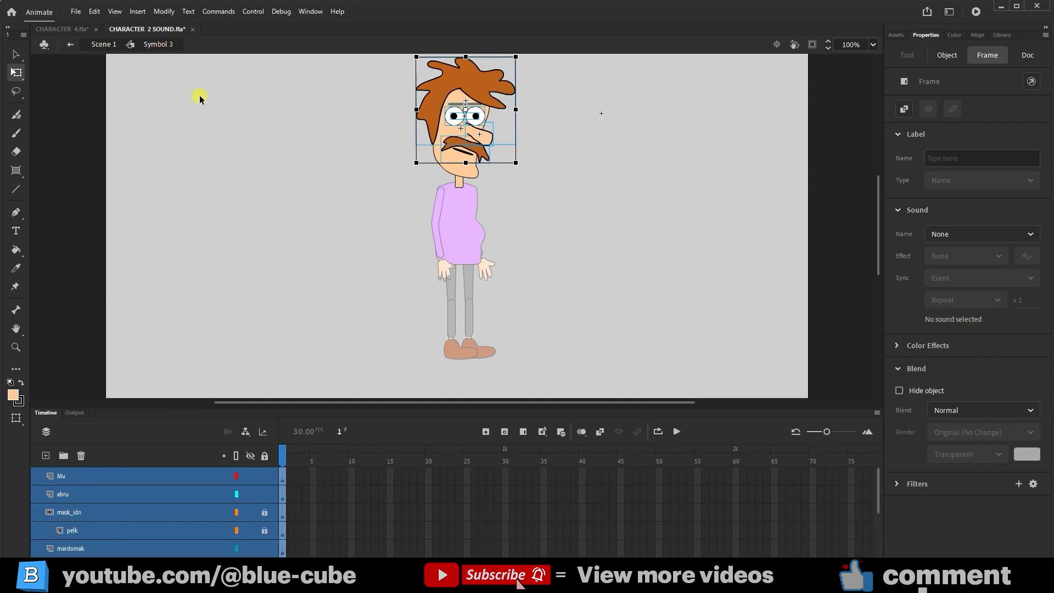
{"action": "left_click", "coordinate": [104, 44]}
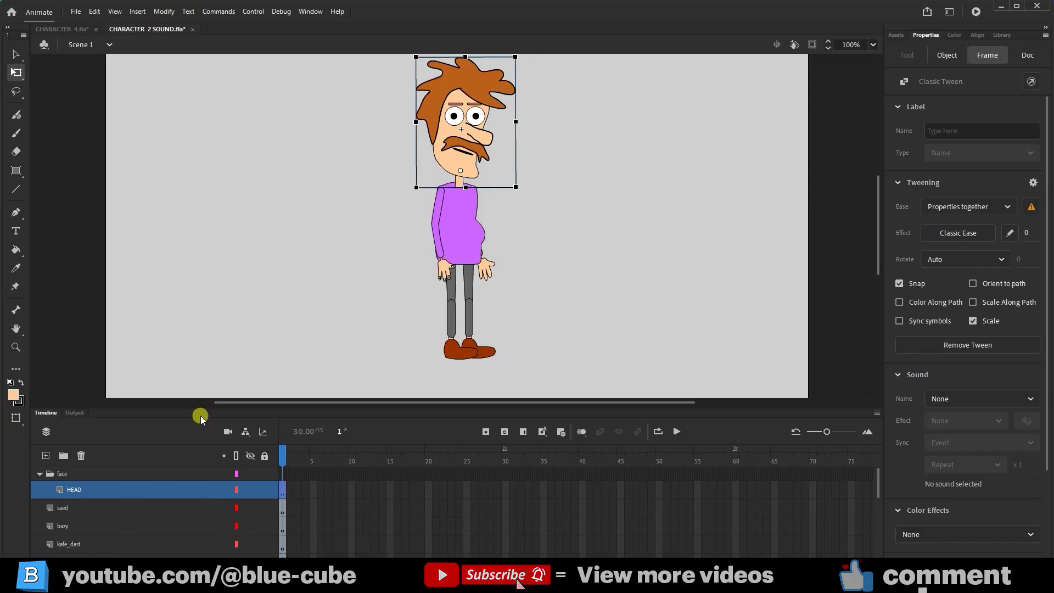
Step: Check the head symbol's nested layers, including the neck on Layer_3, against the main timeline and return to Scene 1
{"action": "double_click", "coordinate": [463, 163]}
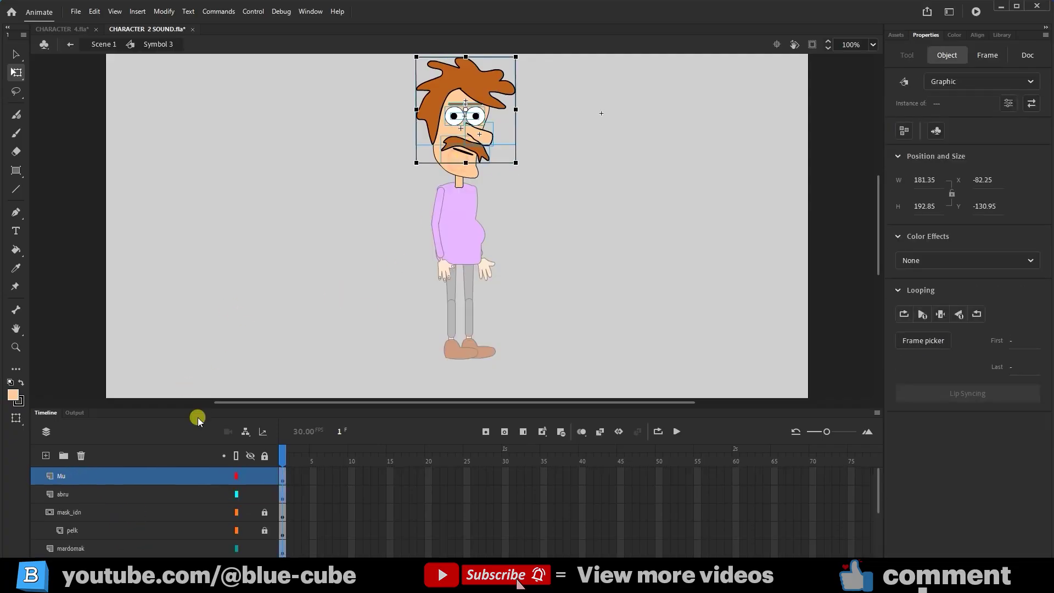
{"action": "double_click", "coordinate": [224, 260]}
{"action": "scroll", "coordinate": [148, 494], "scroll_direction": "down", "scroll_amount": 2}
{"action": "left_click", "coordinate": [97, 547]}
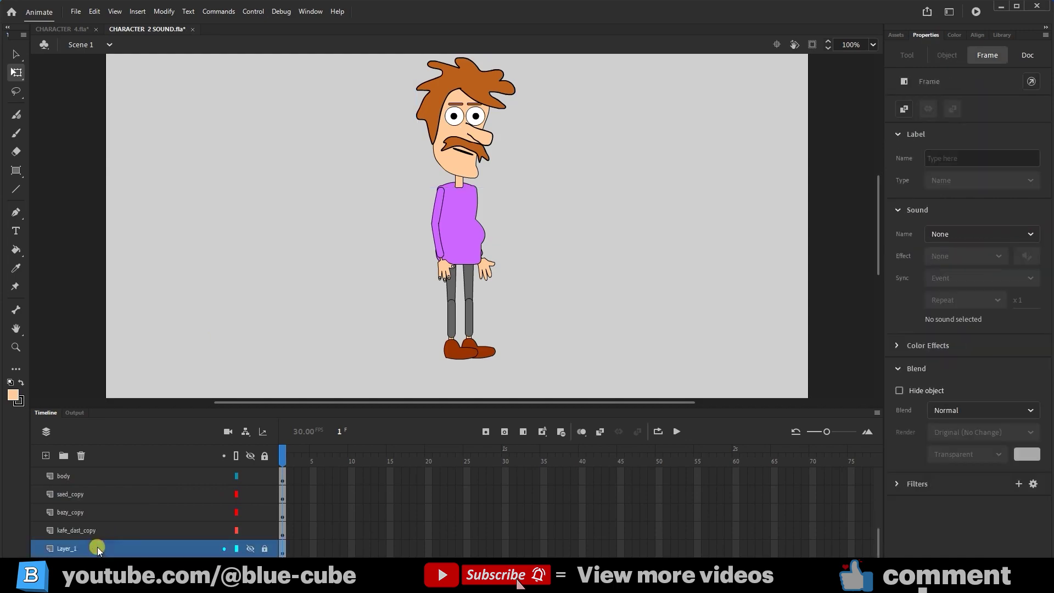
{"action": "left_click", "coordinate": [462, 181]}
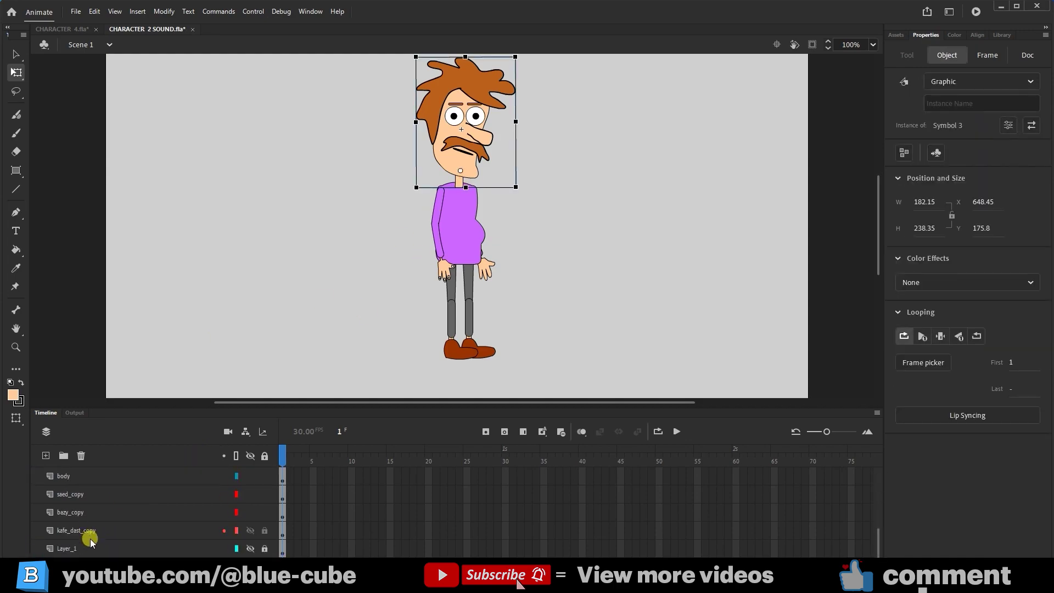
{"action": "scroll", "coordinate": [90, 542], "scroll_direction": "up", "scroll_amount": 2}
{"action": "left_click", "coordinate": [668, 166]}
{"action": "double_click", "coordinate": [470, 170]}
{"action": "scroll", "coordinate": [74, 523], "scroll_direction": "down", "scroll_amount": 2}
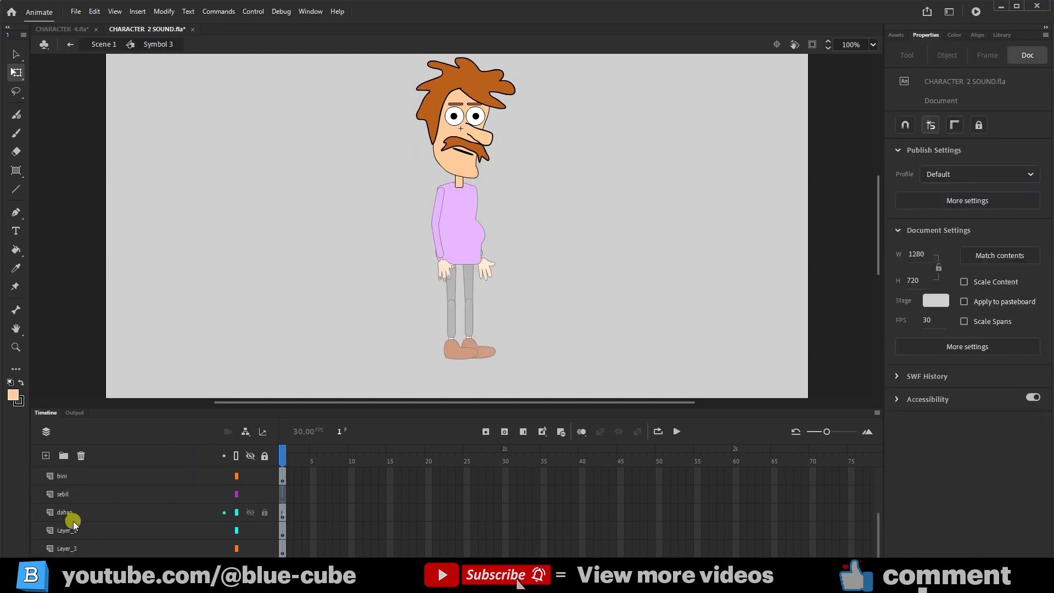
{"action": "left_click", "coordinate": [64, 548]}
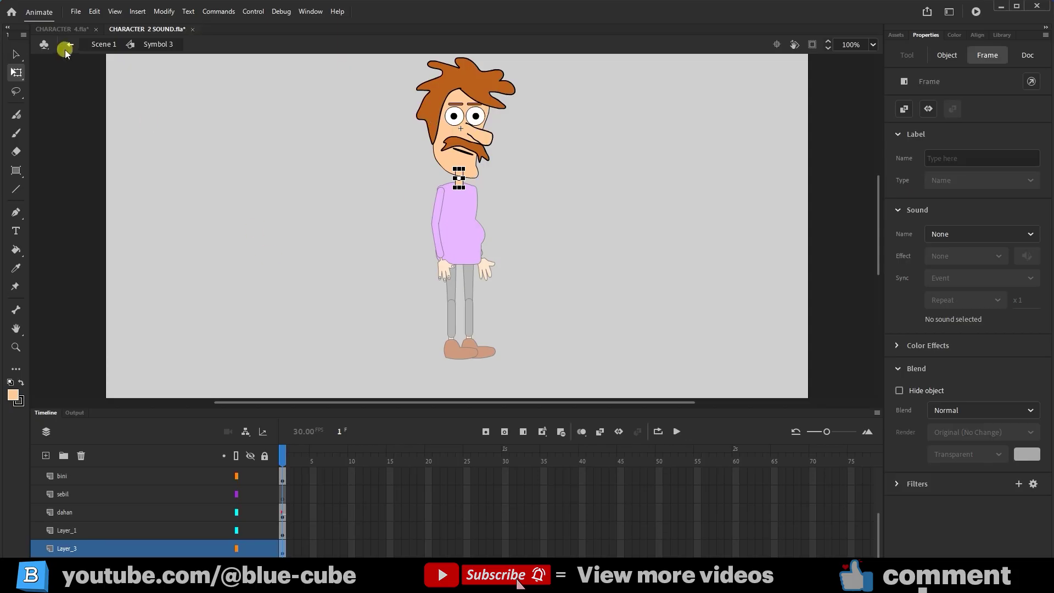
{"action": "left_click", "coordinate": [104, 44]}
{"action": "left_click", "coordinate": [297, 260]}
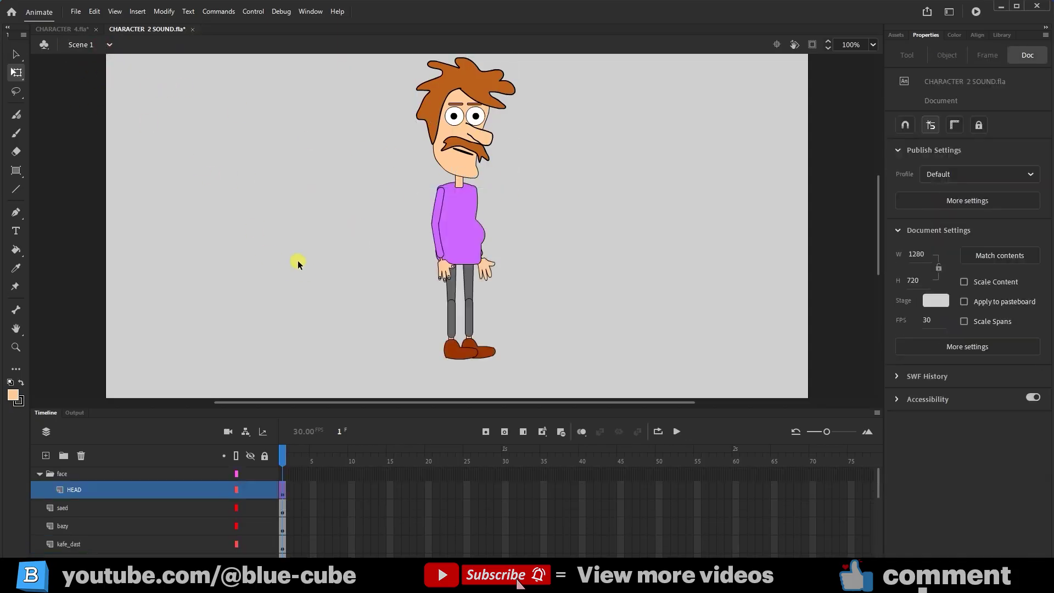
Step: Move the purple torso and the hip piece off the character, placing them side by side to the right of the arms
{"action": "left_click", "coordinate": [16, 347]}
{"action": "left_click_drag", "start_coordinate": [670, 122], "coordinate": [376, 288]}
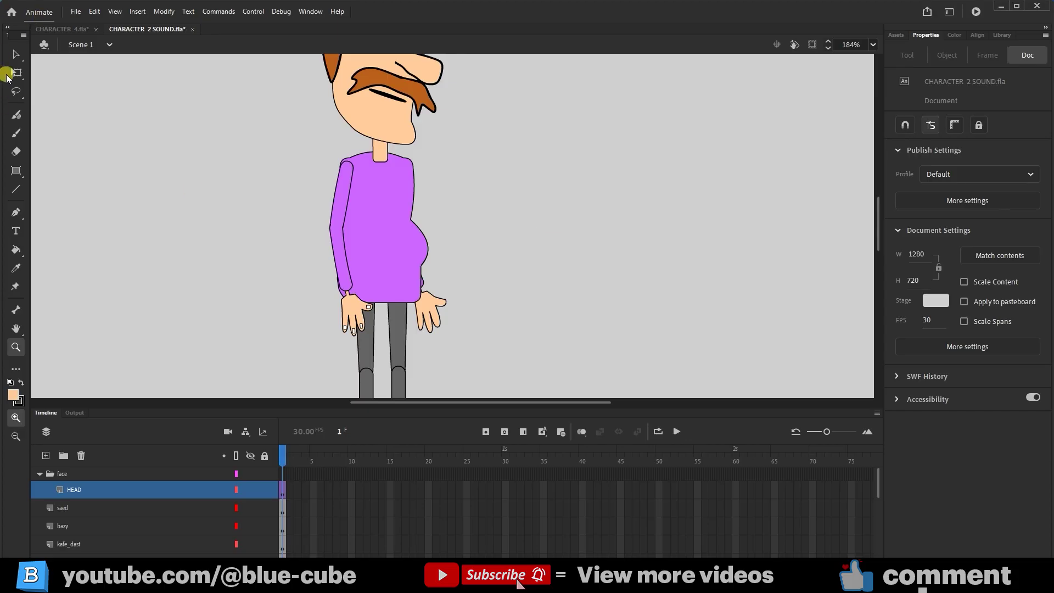
{"action": "left_click", "coordinate": [17, 73]}
{"action": "left_click", "coordinate": [350, 199]}
{"action": "left_click", "coordinate": [344, 258]}
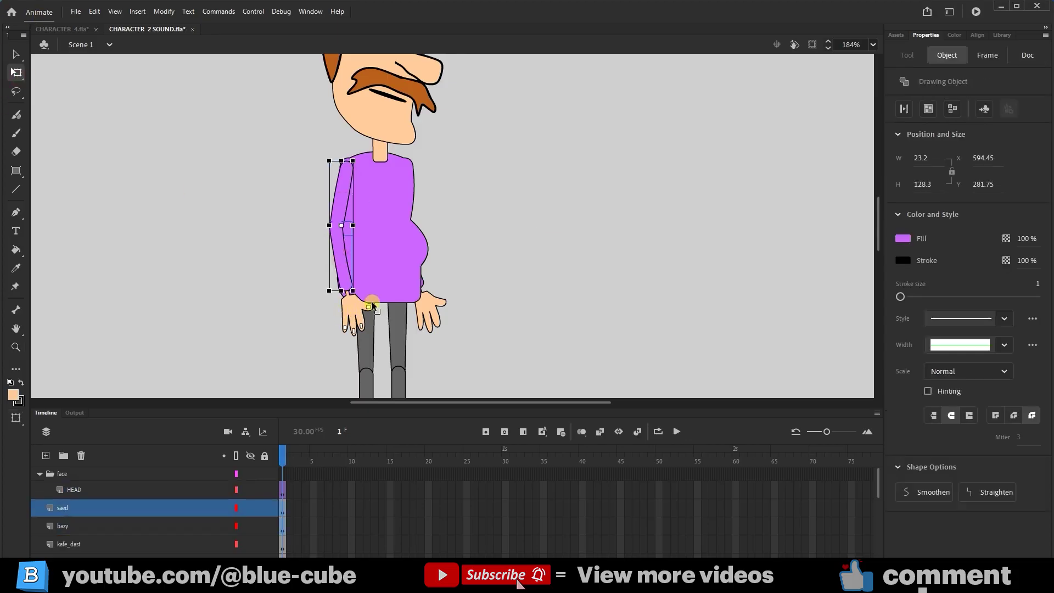
{"action": "left_click", "coordinate": [406, 223]}
{"action": "left_click_drag", "start_coordinate": [382, 235], "coordinate": [481, 237]}
{"action": "key", "text": "ctrl+z"}
{"action": "left_click_drag", "start_coordinate": [393, 253], "coordinate": [559, 264]}
{"action": "left_click_drag", "start_coordinate": [418, 290], "coordinate": [647, 291]}
Step: Select the front leg's thigh, shin and shoe together and move them to the left, clear of the hands
{"action": "left_click_drag", "start_coordinate": [362, 192], "coordinate": [281, 306]}
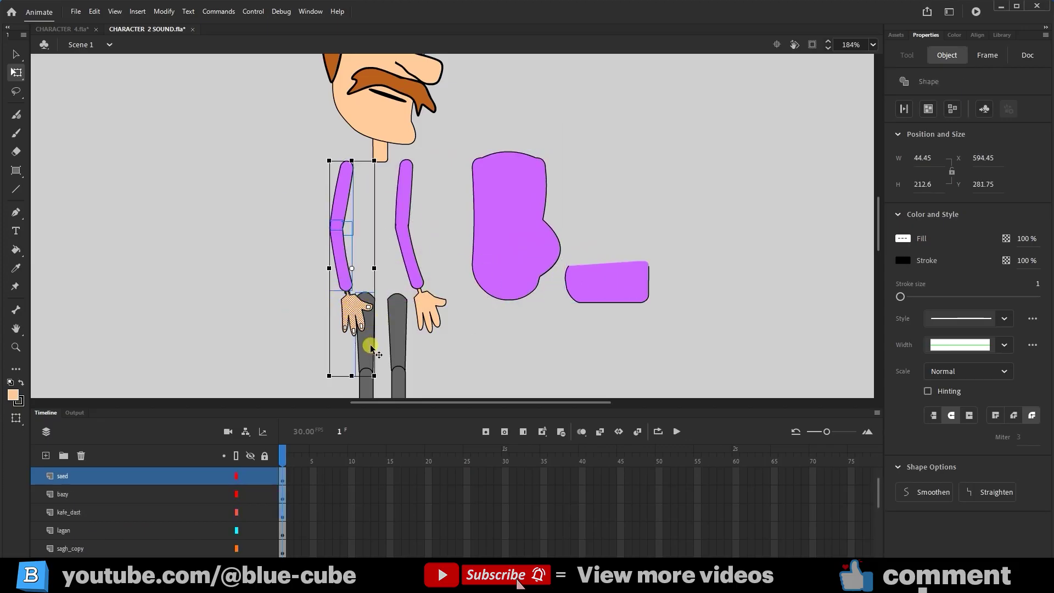
{"action": "scroll", "coordinate": [370, 346], "scroll_direction": "down", "scroll_amount": 3}
{"action": "left_click", "coordinate": [312, 258]}
{"action": "left_click_drag", "start_coordinate": [342, 258], "coordinate": [378, 388]}
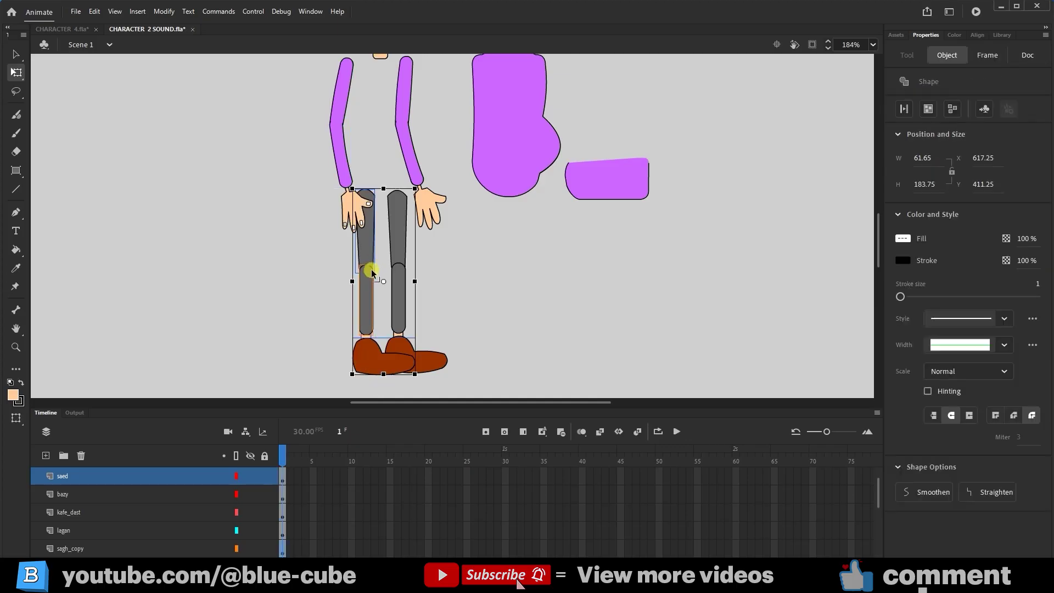
{"action": "left_click_drag", "start_coordinate": [361, 255], "coordinate": [269, 253]}
{"action": "scroll", "coordinate": [331, 230], "scroll_direction": "up", "scroll_amount": 3}
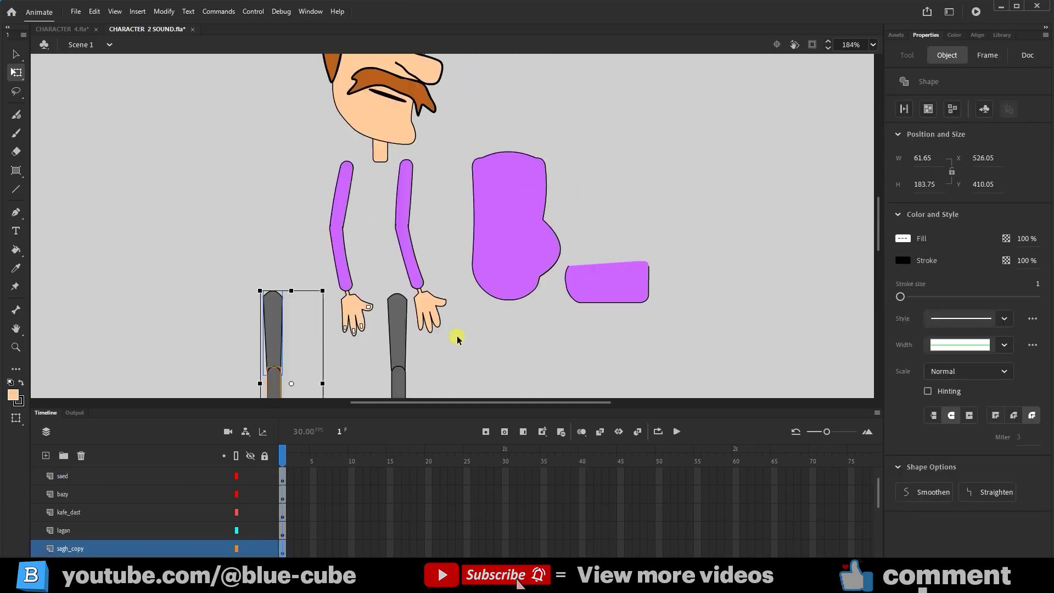
{"action": "scroll", "coordinate": [432, 351], "scroll_direction": "down", "scroll_amount": 3}
{"action": "scroll", "coordinate": [424, 198], "scroll_direction": "up", "scroll_amount": 3}
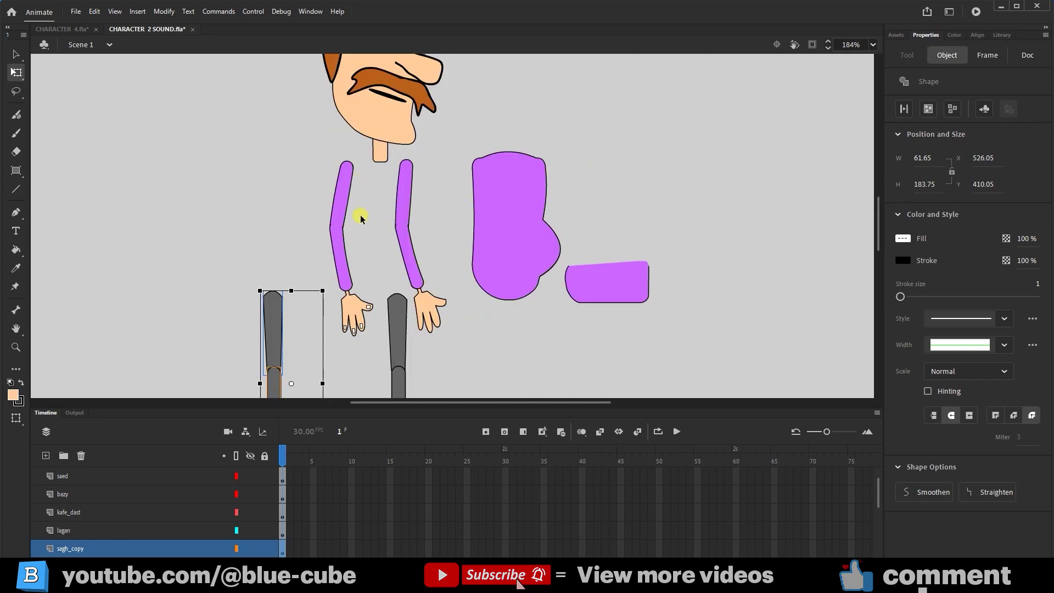
Step: Convert the front upper arm on the bazy layer to a Graphic symbol with the default name
{"action": "left_click", "coordinate": [342, 198]}
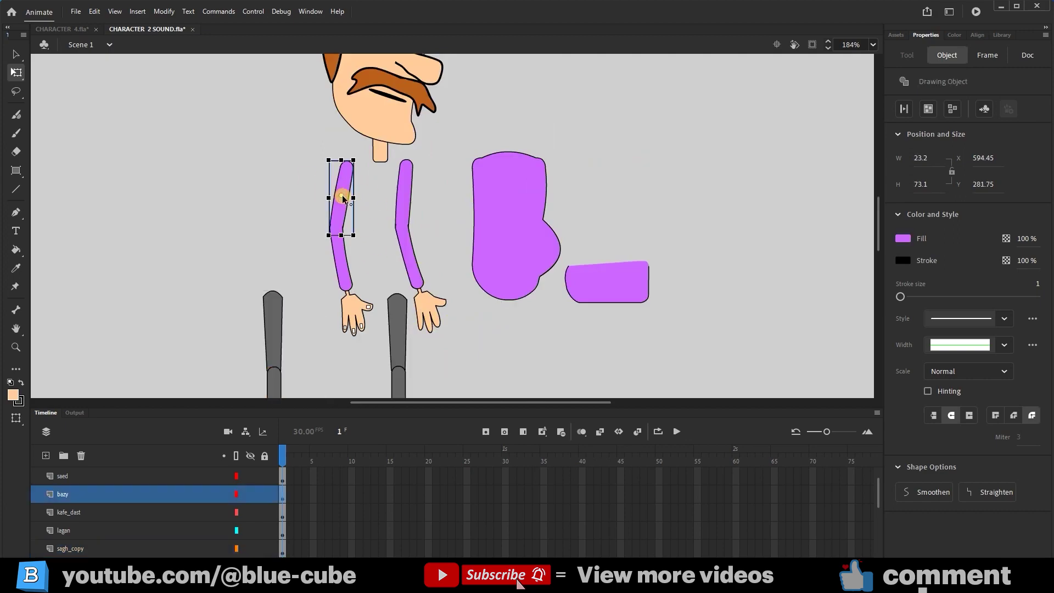
{"action": "right_click", "coordinate": [343, 200]}
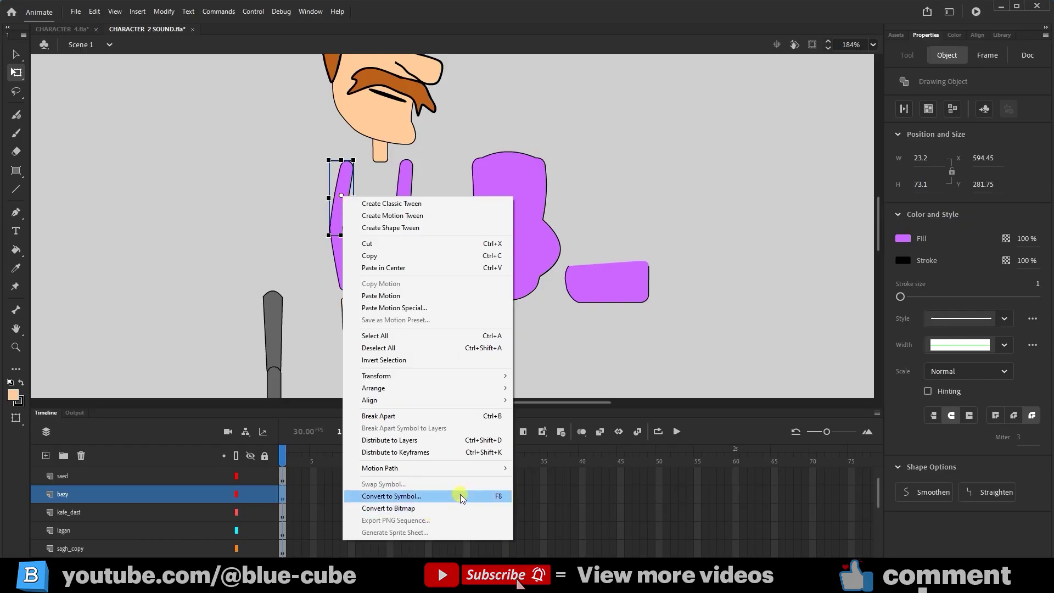
{"action": "left_click", "coordinate": [391, 496]}
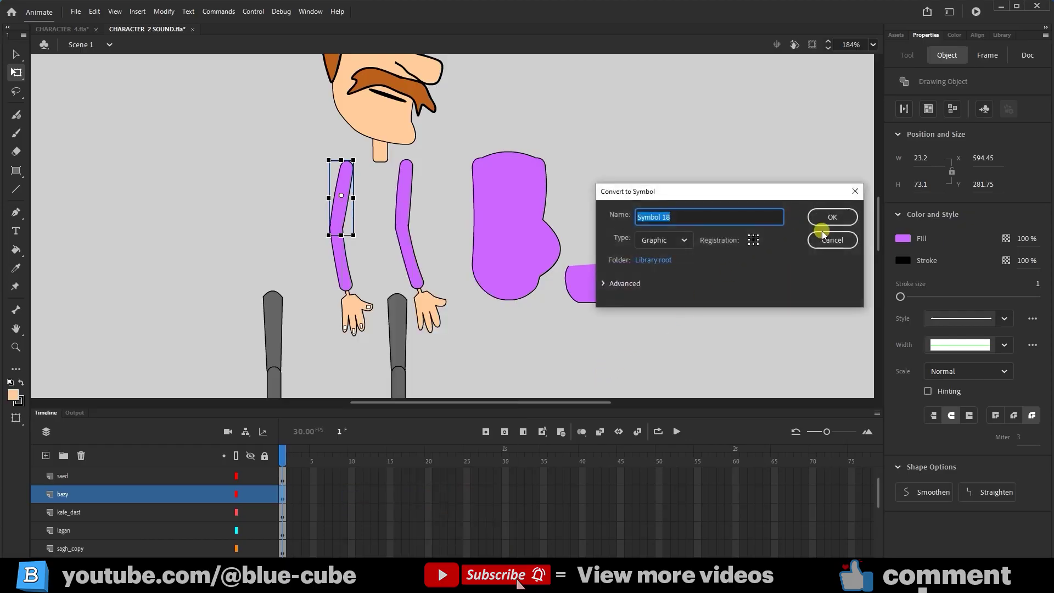
{"action": "left_click", "coordinate": [832, 217]}
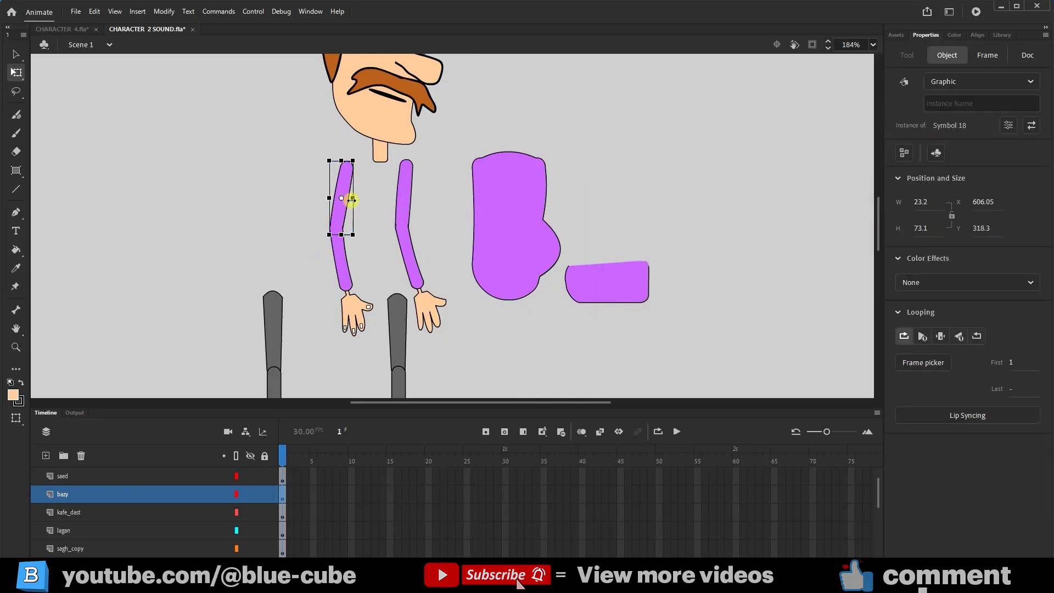
Step: Convert the front forearm on the saed layer to a Graphic symbol with the default name
{"action": "left_click", "coordinate": [348, 235]}
{"action": "left_click", "coordinate": [345, 269]}
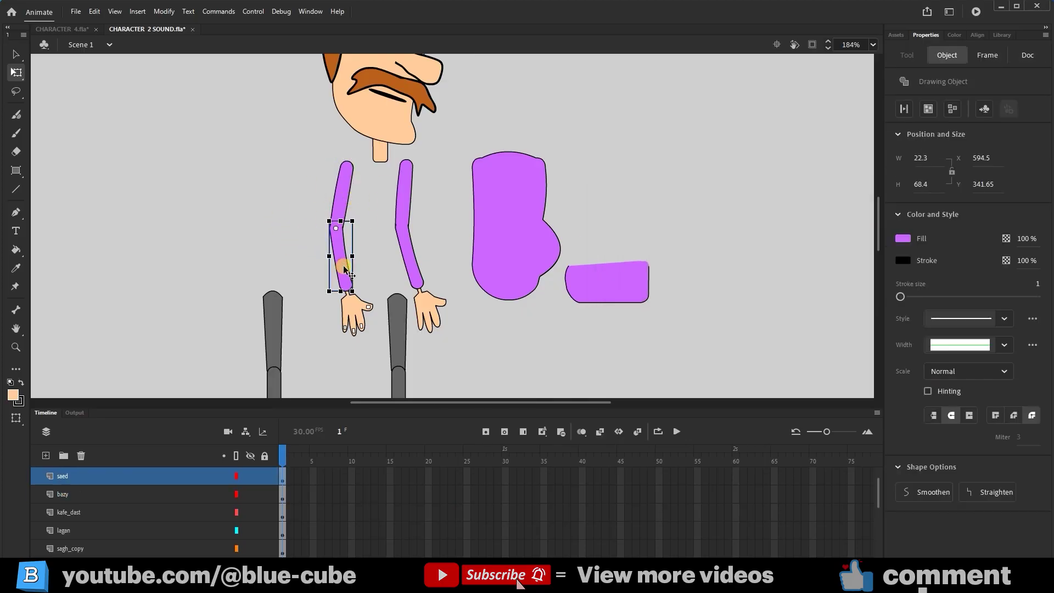
{"action": "key", "text": "F8"}
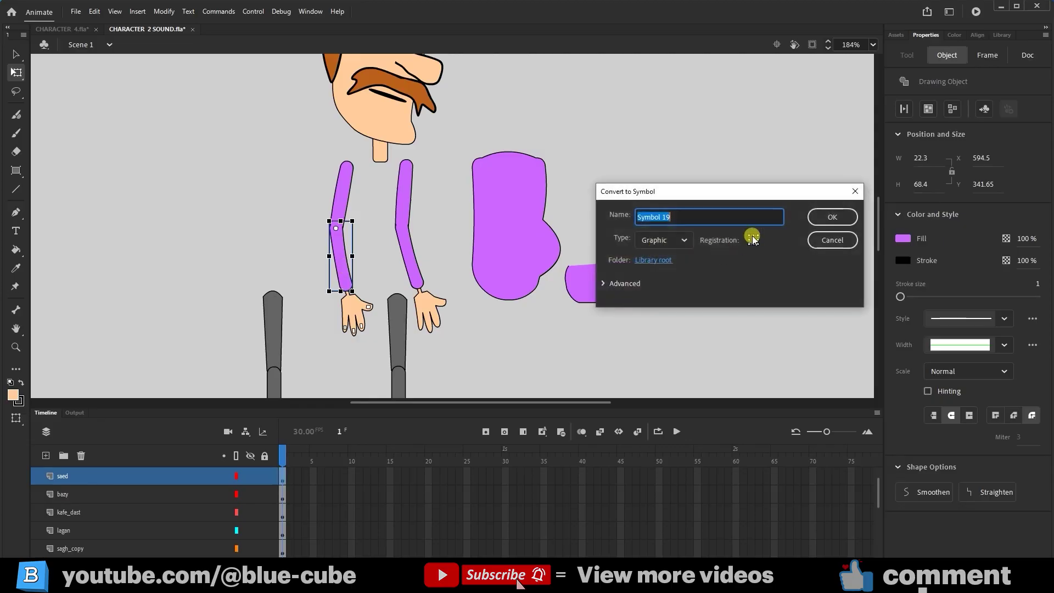
{"action": "left_click", "coordinate": [833, 218]}
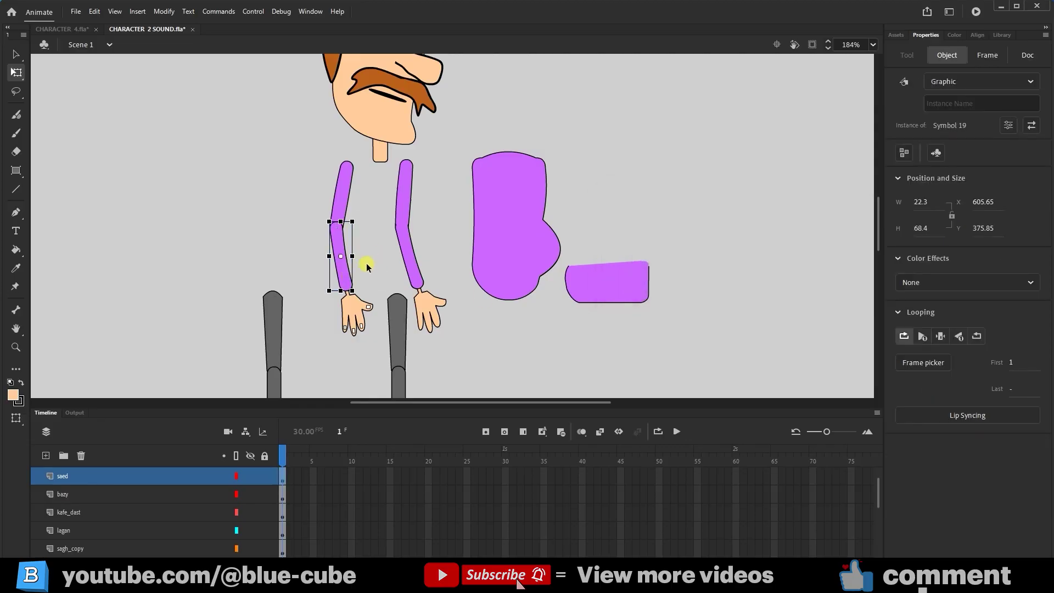
Step: Select the front hand with its outline and all four fingernails on kafe_dast and convert them to one Graphic symbol with the default name
{"action": "left_click", "coordinate": [357, 310]}
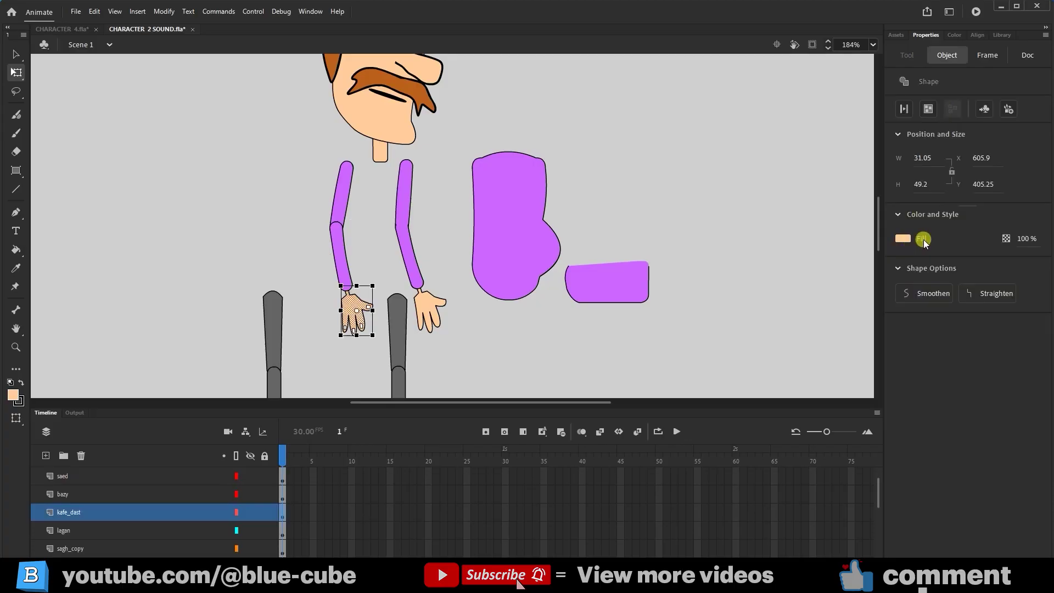
{"action": "double_click", "coordinate": [354, 310]}
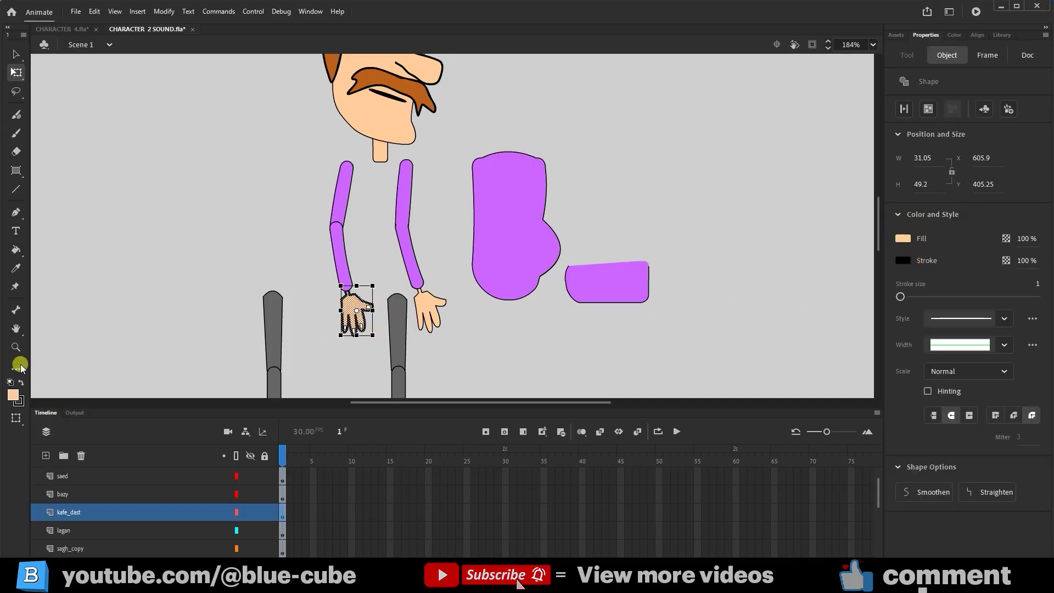
{"action": "left_click", "coordinate": [16, 347]}
{"action": "left_click_drag", "start_coordinate": [387, 283], "coordinate": [314, 358]}
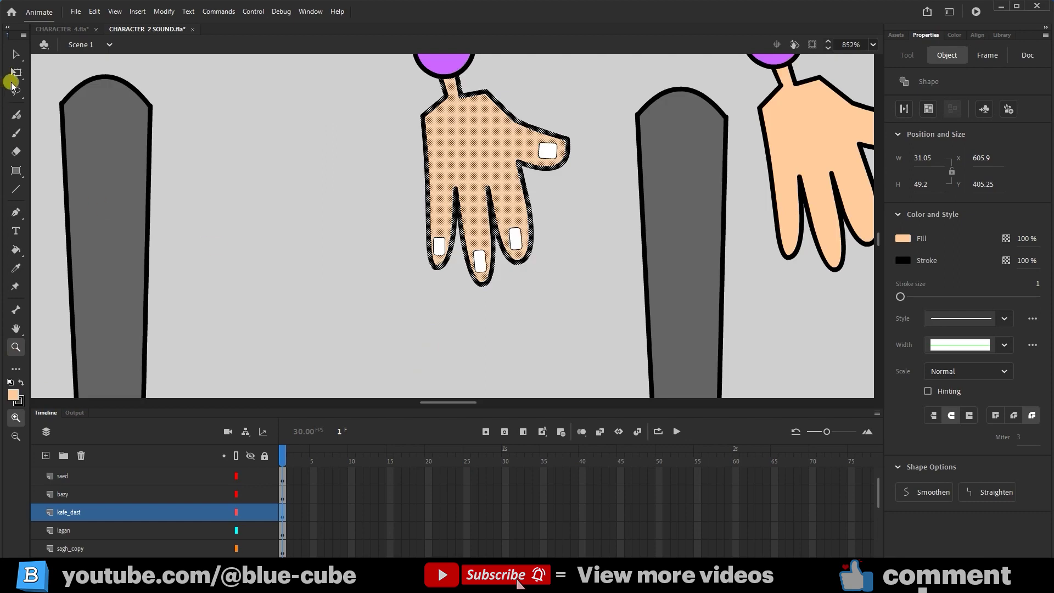
{"action": "left_click", "coordinate": [16, 72]}
{"action": "left_click_drag", "start_coordinate": [609, 134], "coordinate": [500, 228]}
{"action": "left_click_drag", "start_coordinate": [372, 208], "coordinate": [556, 298]}
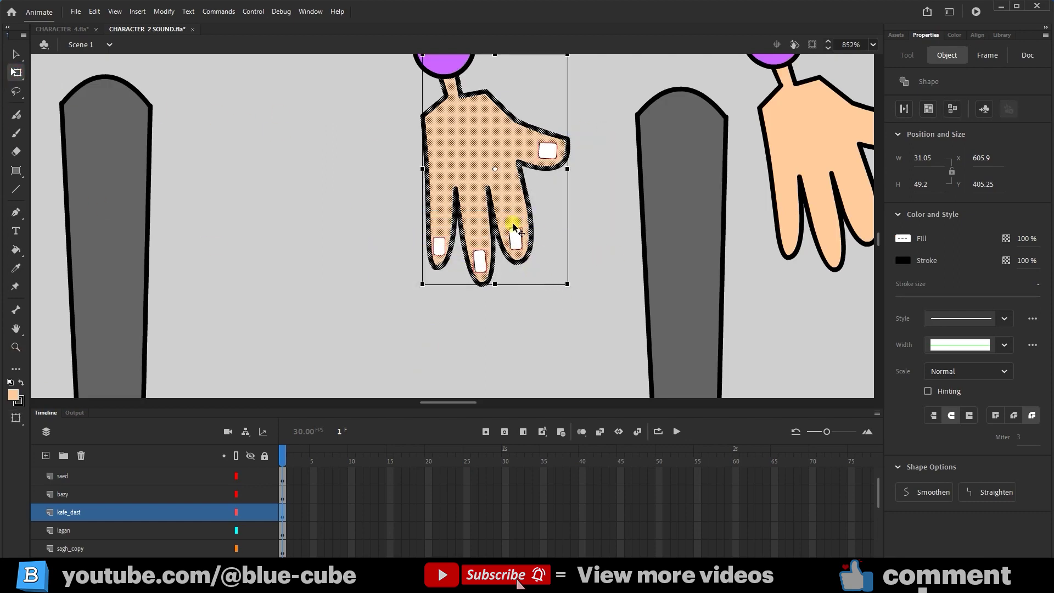
{"action": "left_click_drag", "start_coordinate": [524, 185], "coordinate": [426, 255]}
{"action": "key", "text": "ctrl+z"}
{"action": "key", "text": "F8"}
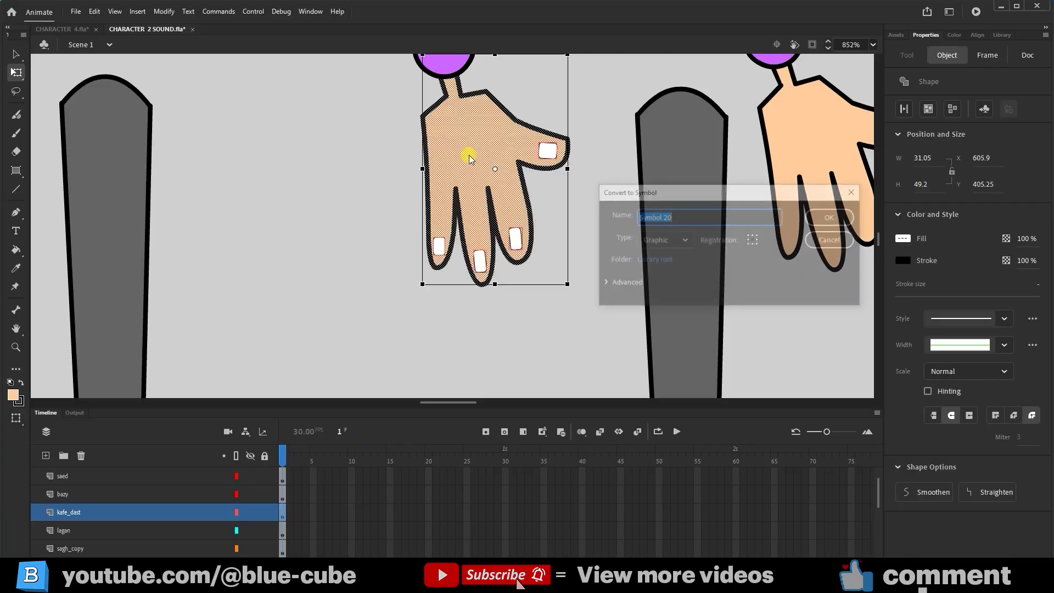
{"action": "left_click", "coordinate": [826, 216]}
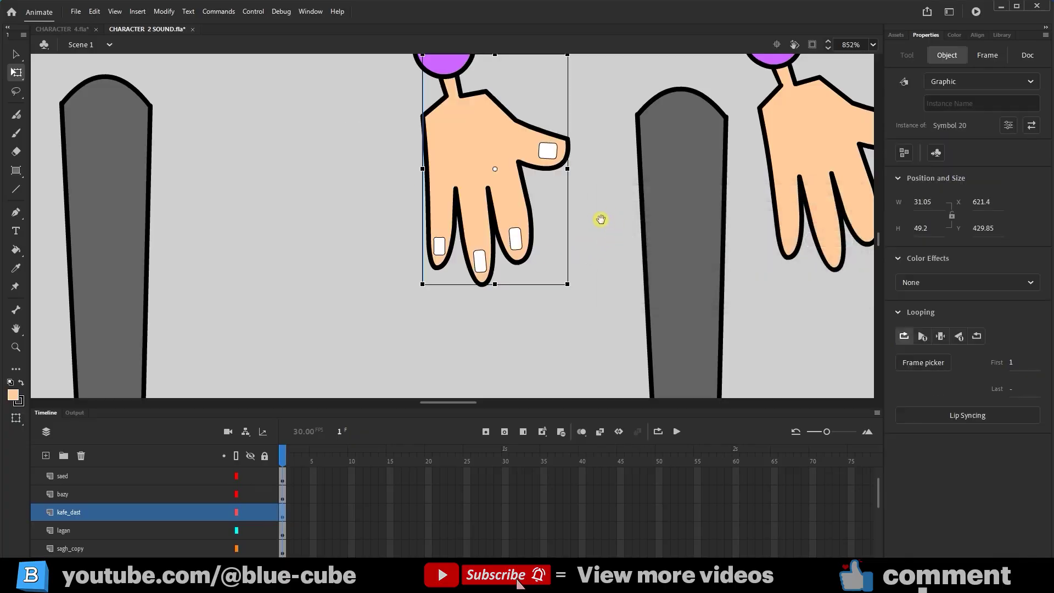
Step: Convert the back hand on the kafe_dast_copy layer to a Graphic symbol with the default name
{"action": "left_click_drag", "start_coordinate": [600, 220], "coordinate": [441, 280]}
{"action": "left_click", "coordinate": [665, 211]}
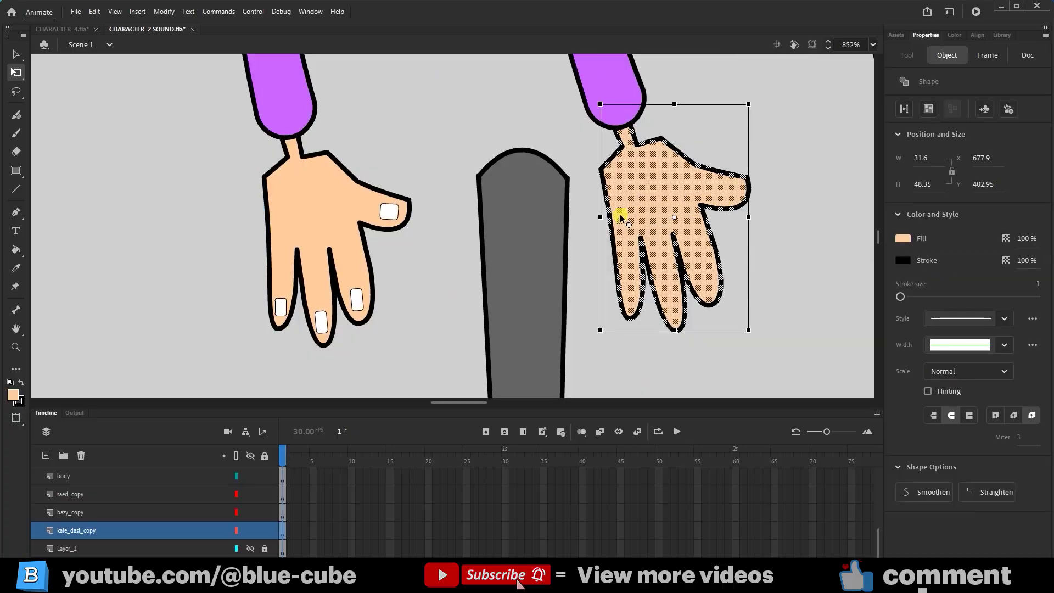
{"action": "key", "text": "F8"}
{"action": "left_click", "coordinate": [823, 215]}
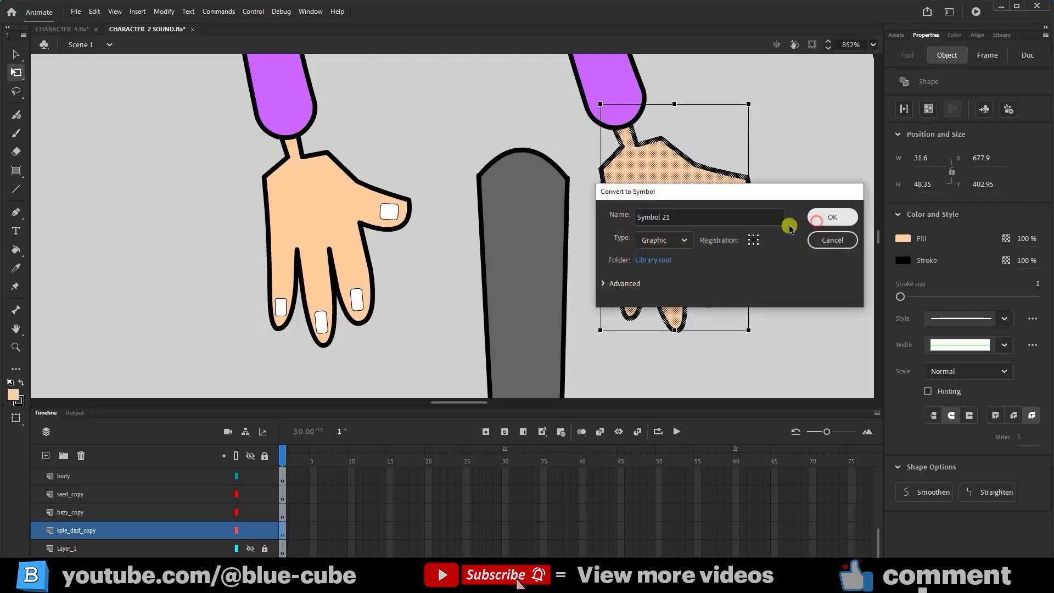
Step: Convert the back forearm on the saed_copy layer to a Graphic symbol with the default name
{"action": "scroll", "coordinate": [504, 266], "scroll_direction": "up", "scroll_amount": 3}
{"action": "right_click", "coordinate": [616, 171]}
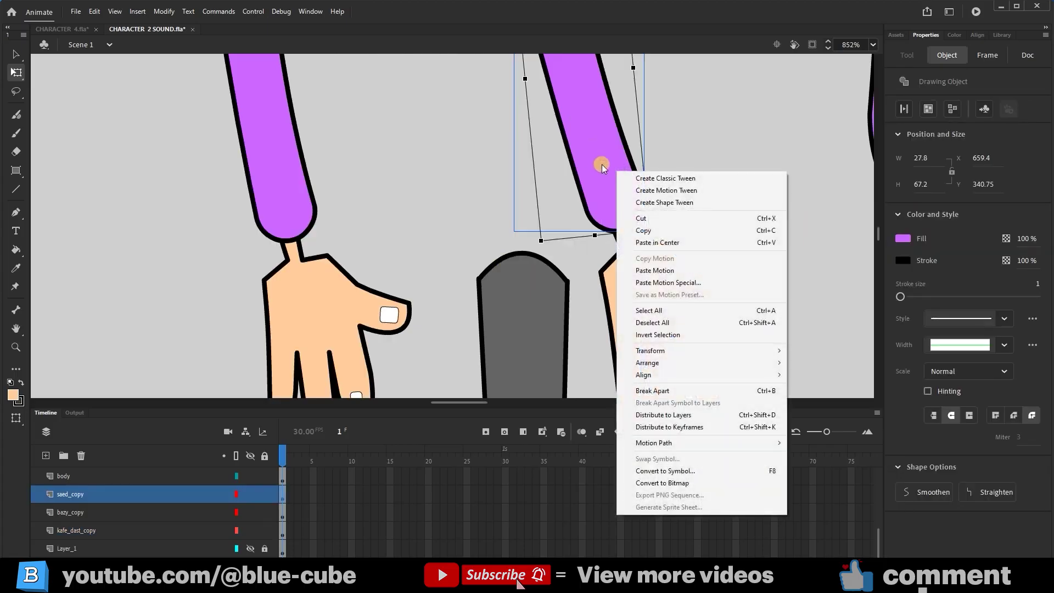
{"action": "left_click", "coordinate": [664, 471]}
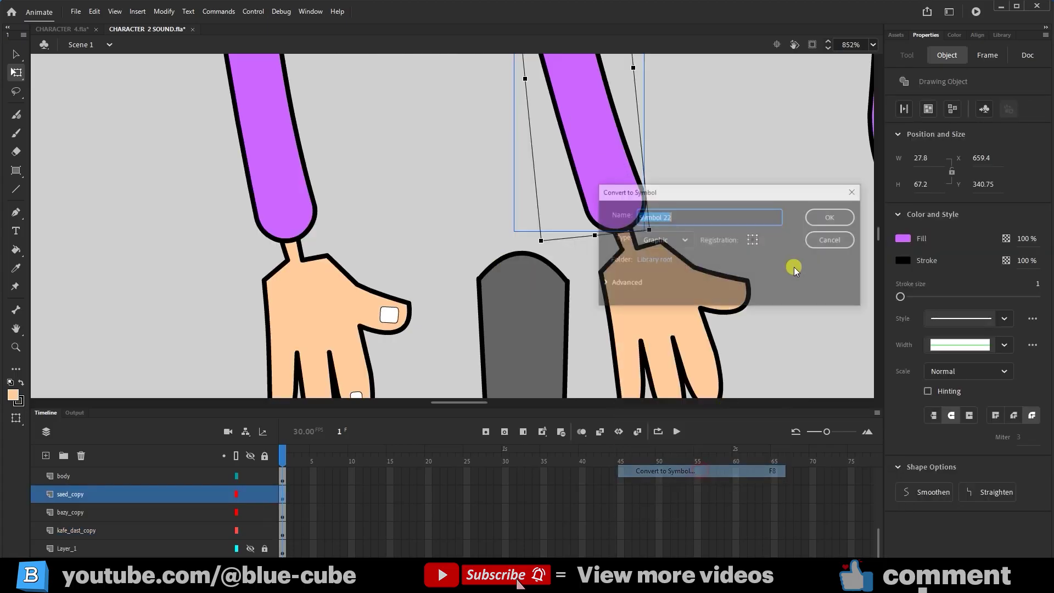
{"action": "left_click", "coordinate": [818, 218]}
Step: Convert the back upper arm on the bazy_copy layer to a Graphic symbol with the default name
{"action": "scroll", "coordinate": [541, 211], "scroll_direction": "up", "scroll_amount": 5}
{"action": "scroll", "coordinate": [552, 264], "scroll_direction": "down", "scroll_amount": 3}
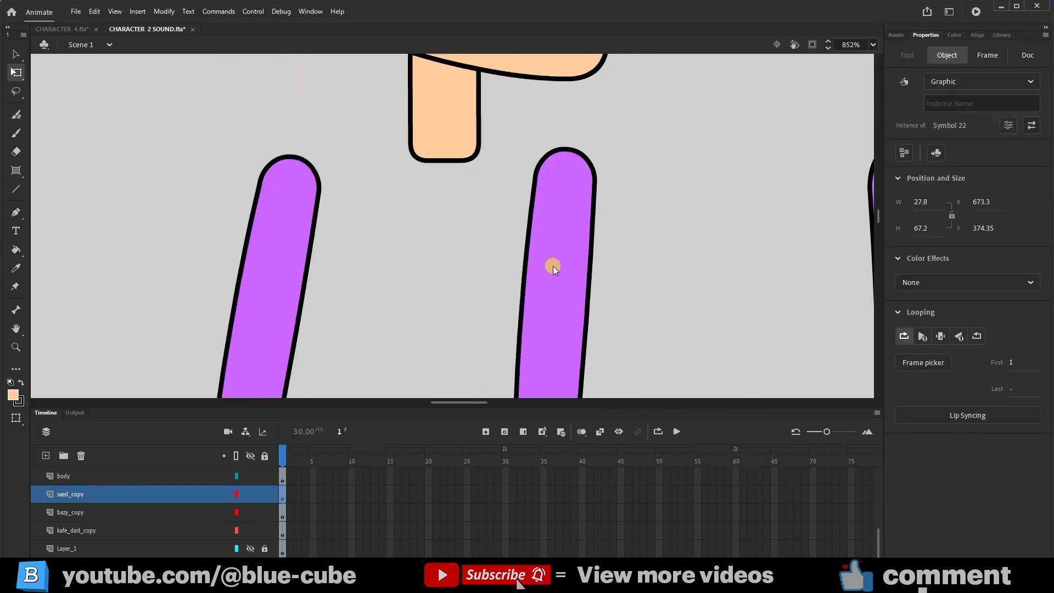
{"action": "scroll", "coordinate": [552, 265], "scroll_direction": "down", "scroll_amount": 3}
{"action": "right_click", "coordinate": [573, 228]}
{"action": "left_click", "coordinate": [689, 527]}
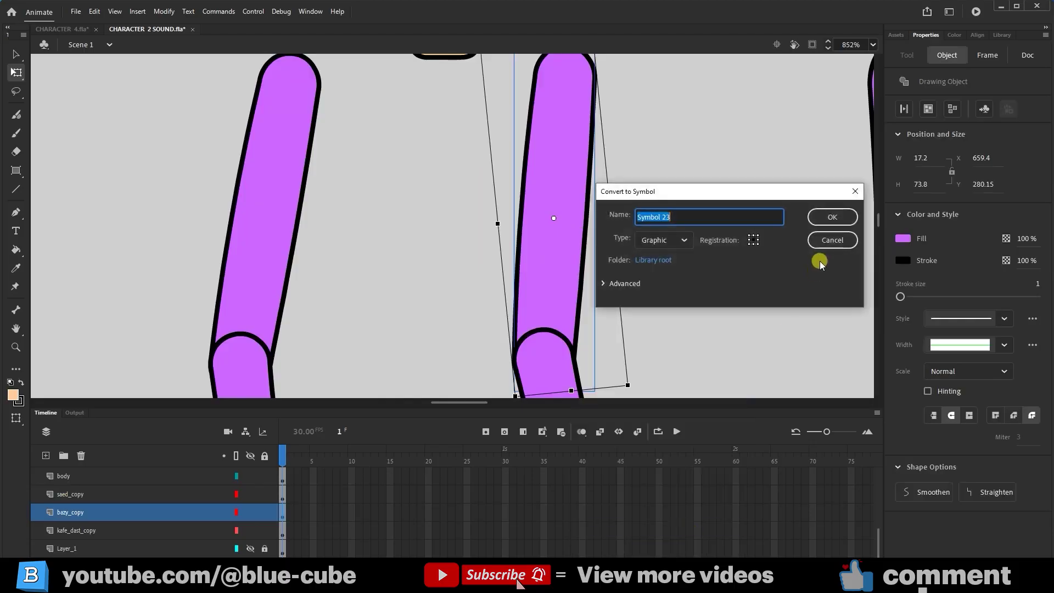
{"action": "left_click", "coordinate": [824, 217]}
Step: Convert the back leg's thigh on the ran layer to a Graphic symbol with the default name
{"action": "scroll", "coordinate": [465, 280], "scroll_direction": "down", "scroll_amount": 5}
{"action": "scroll", "coordinate": [463, 282], "scroll_direction": "up", "scroll_amount": 5}
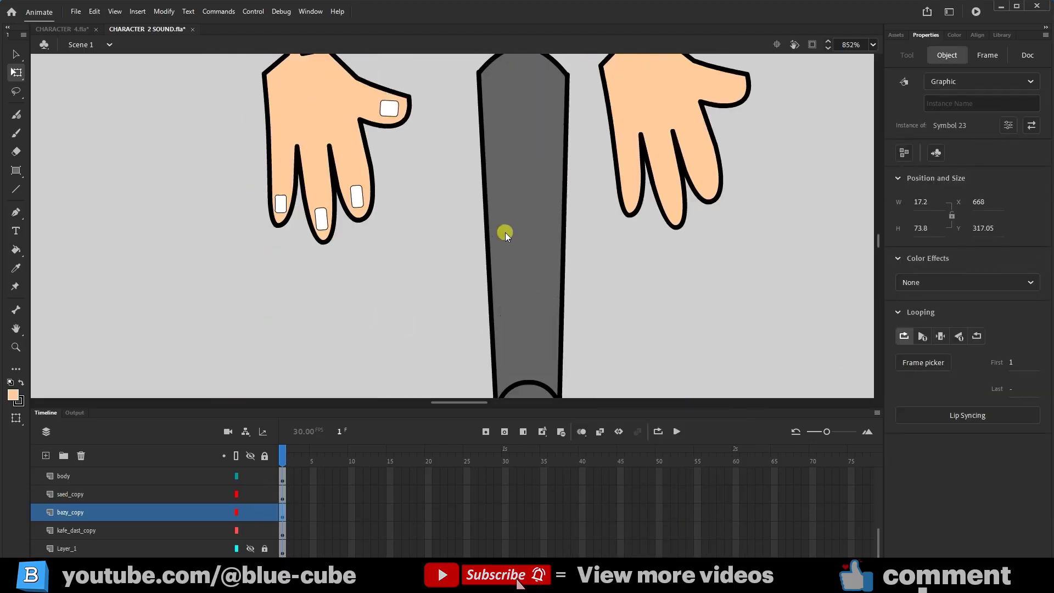
{"action": "scroll", "coordinate": [503, 232], "scroll_direction": "down", "scroll_amount": 2}
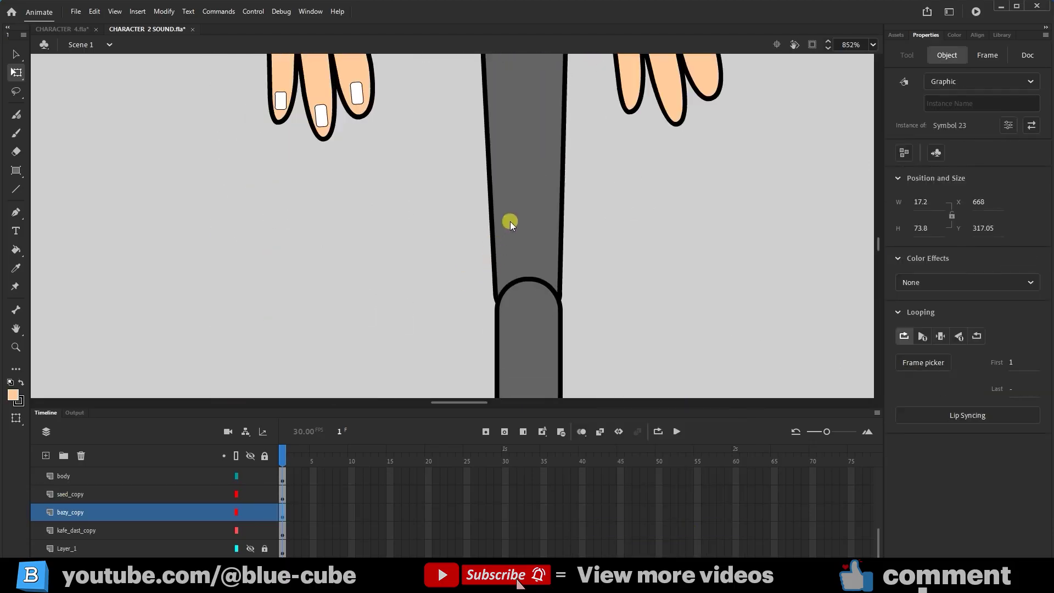
{"action": "left_click", "coordinate": [16, 347]}
{"action": "left_click", "coordinate": [421, 250], "text": "alt"}
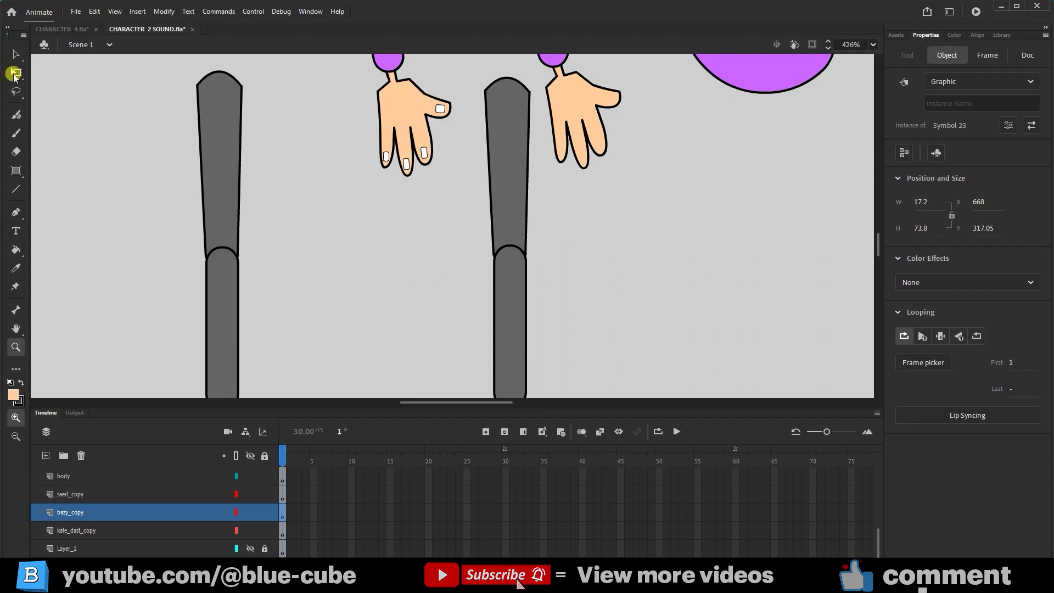
{"action": "left_click", "coordinate": [16, 73]}
{"action": "left_click", "coordinate": [515, 203]}
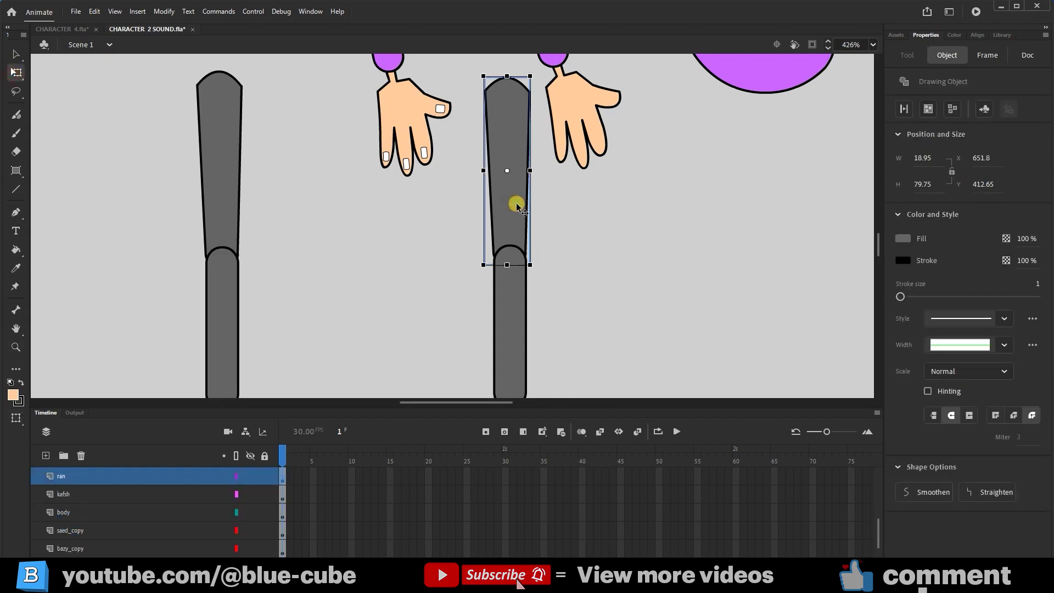
{"action": "key", "text": "F8"}
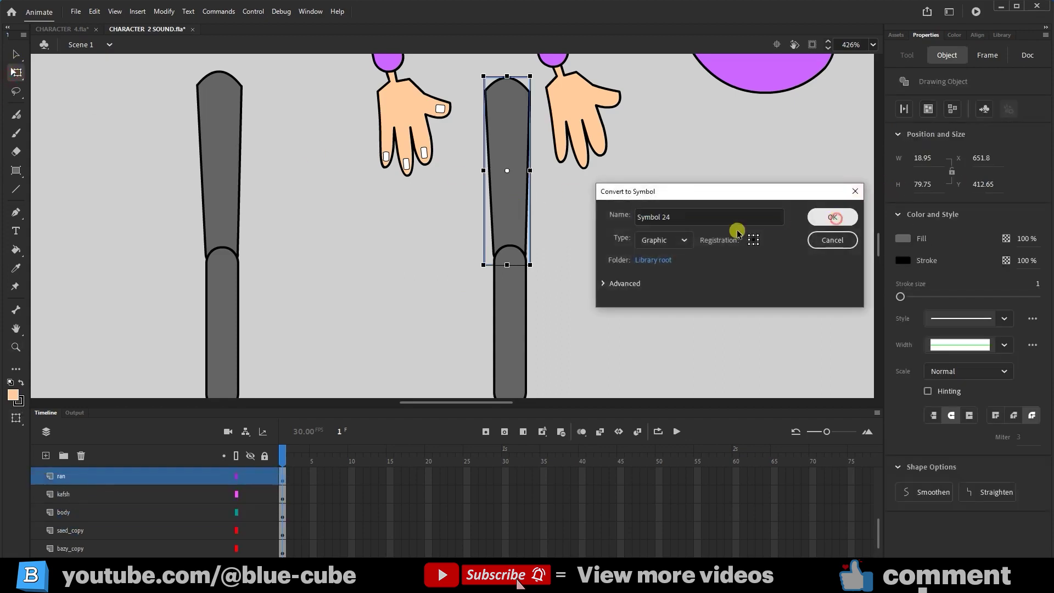
{"action": "left_click", "coordinate": [835, 216]}
Step: Try to convert the back leg's grey shin on the sagh layer to a Graphic symbol without its ankle
{"action": "left_click", "coordinate": [517, 316]}
{"action": "key", "text": "F8"}
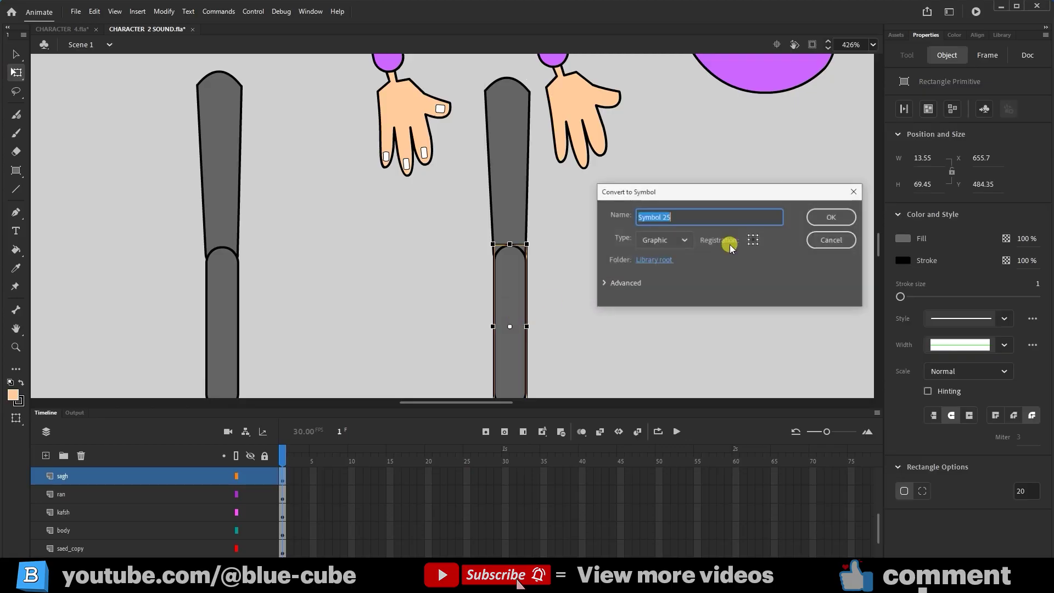
{"action": "left_click", "coordinate": [834, 217]}
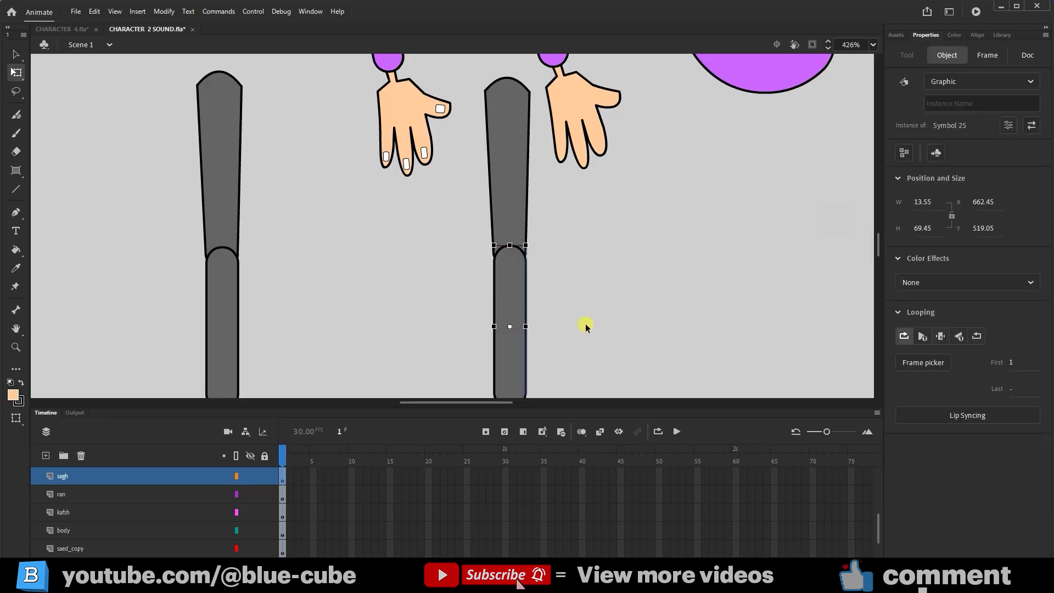
{"action": "scroll", "coordinate": [585, 324], "scroll_direction": "down", "scroll_amount": 3}
{"action": "left_click", "coordinate": [594, 365]}
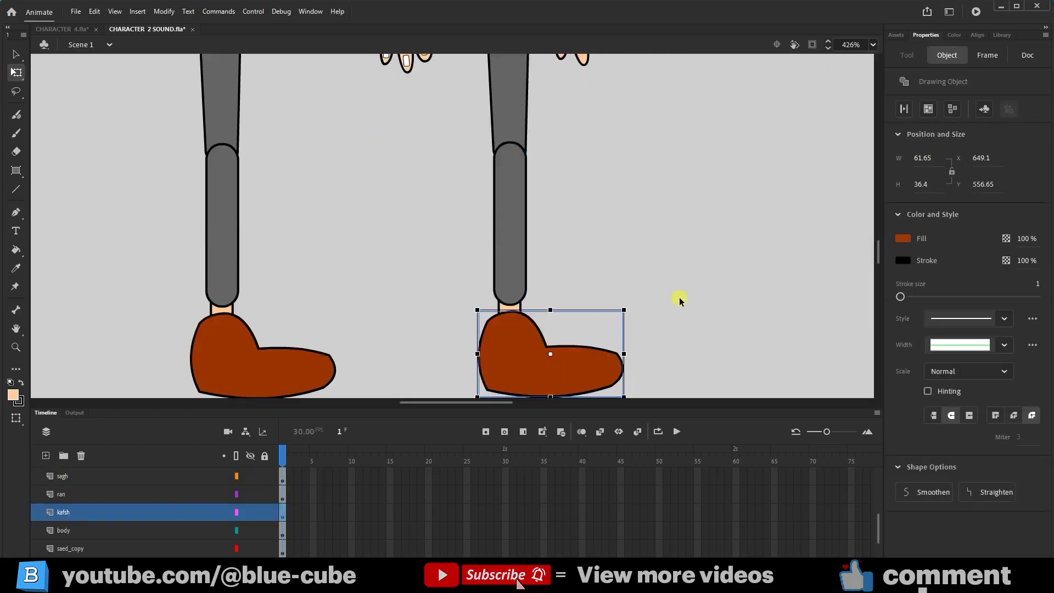
{"action": "left_click", "coordinate": [645, 281]}
{"action": "left_click", "coordinate": [522, 260]}
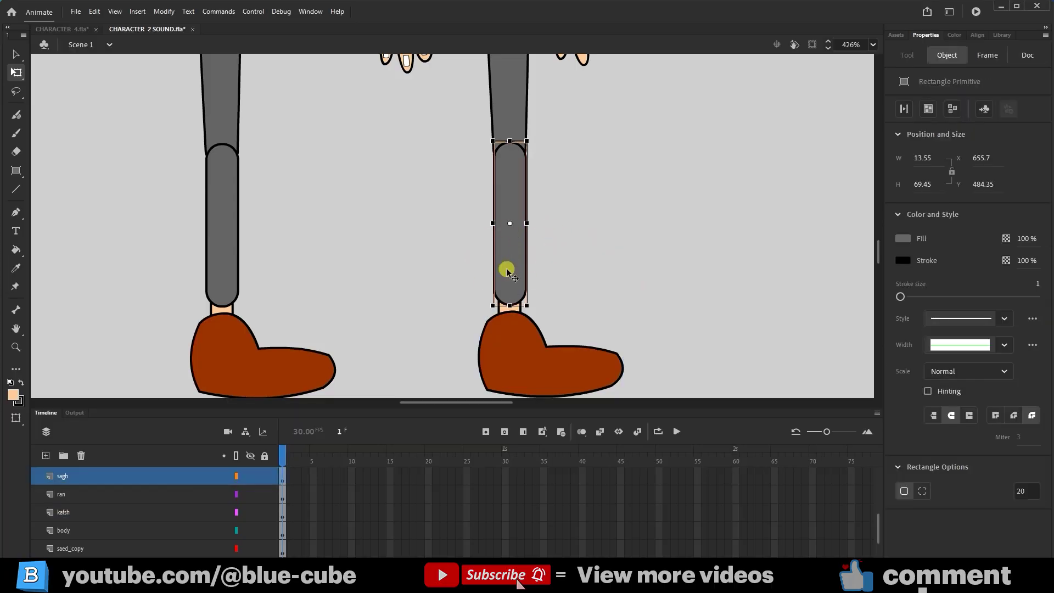
{"action": "left_click", "coordinate": [571, 252]}
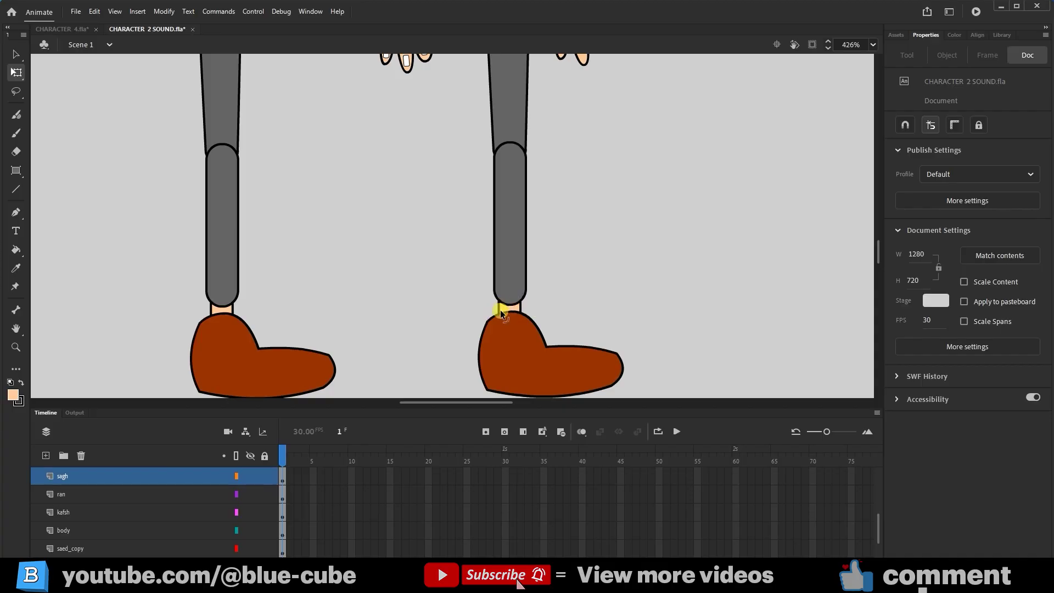
Step: Select the back leg's shin and ankle together on the sagh layer and convert them to one Graphic symbol with the default name
{"action": "left_click_drag", "start_coordinate": [569, 227], "coordinate": [437, 308]}
{"action": "left_click_drag", "start_coordinate": [512, 270], "coordinate": [577, 279]}
{"action": "key", "text": "ctrl+z"}
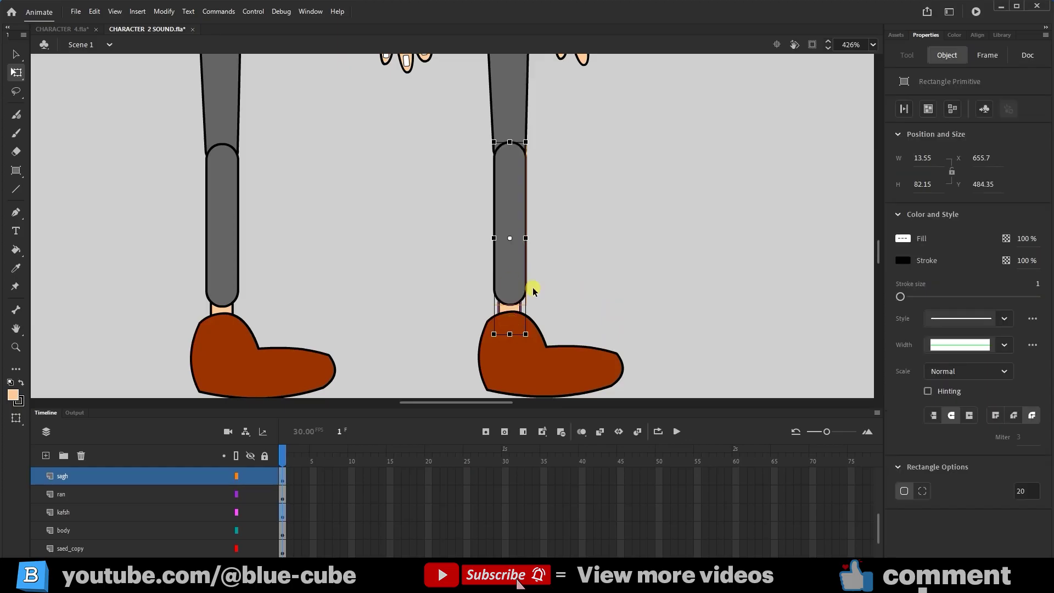
{"action": "key", "text": "F8"}
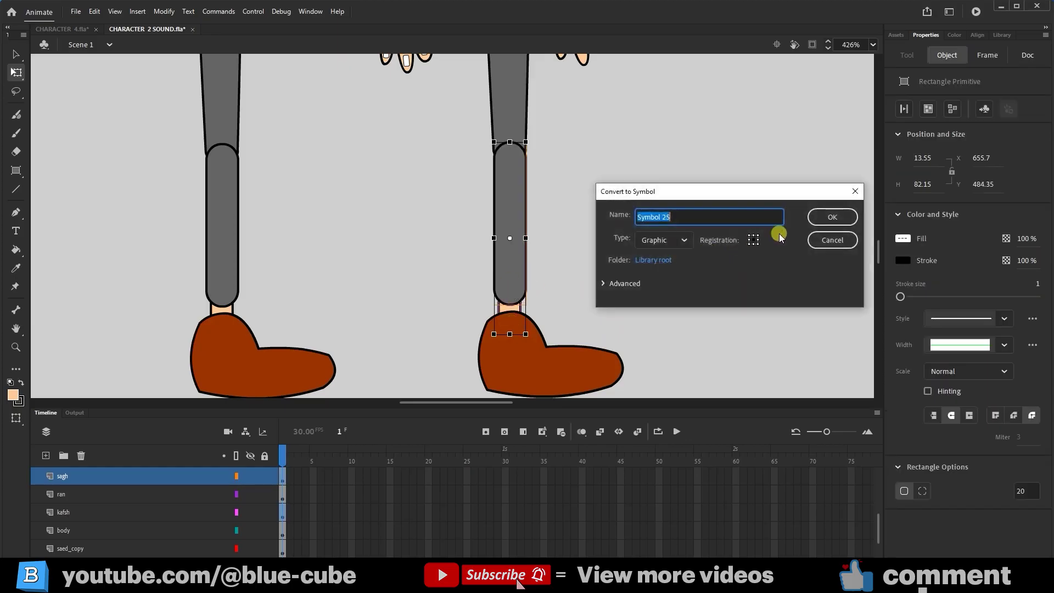
{"action": "left_click", "coordinate": [824, 215]}
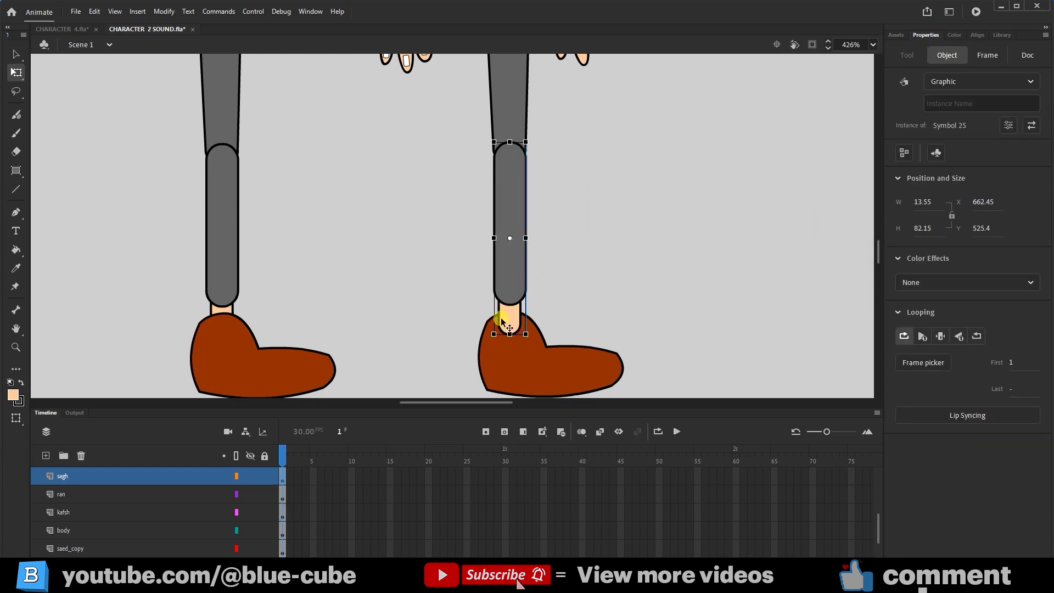
Step: Convert the back leg's shoe on the kafsh layer to a Graphic symbol with the default name
{"action": "left_click", "coordinate": [559, 371]}
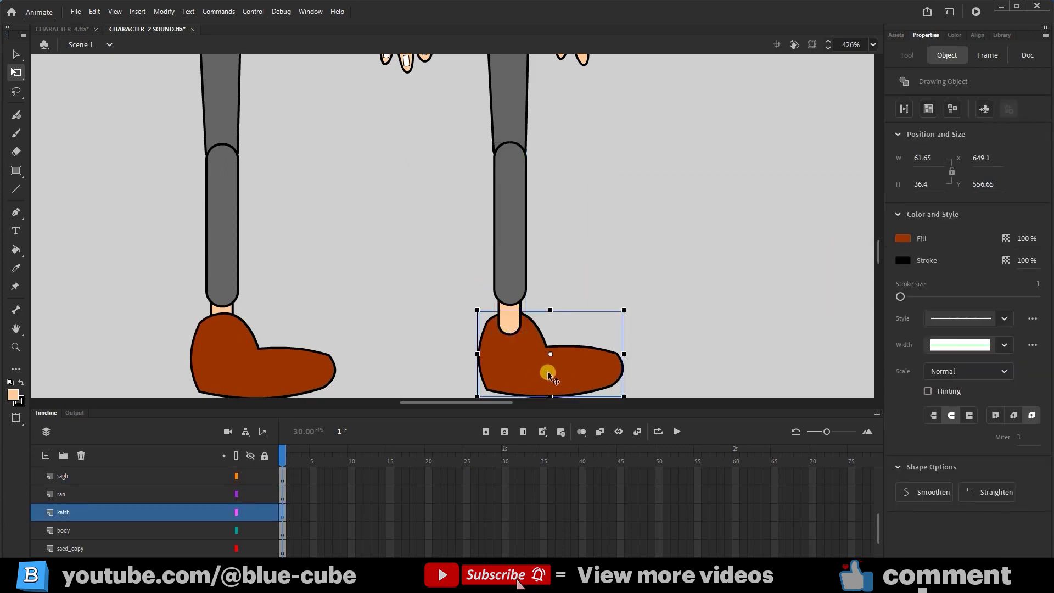
{"action": "key", "text": "F8"}
{"action": "left_click", "coordinate": [827, 214]}
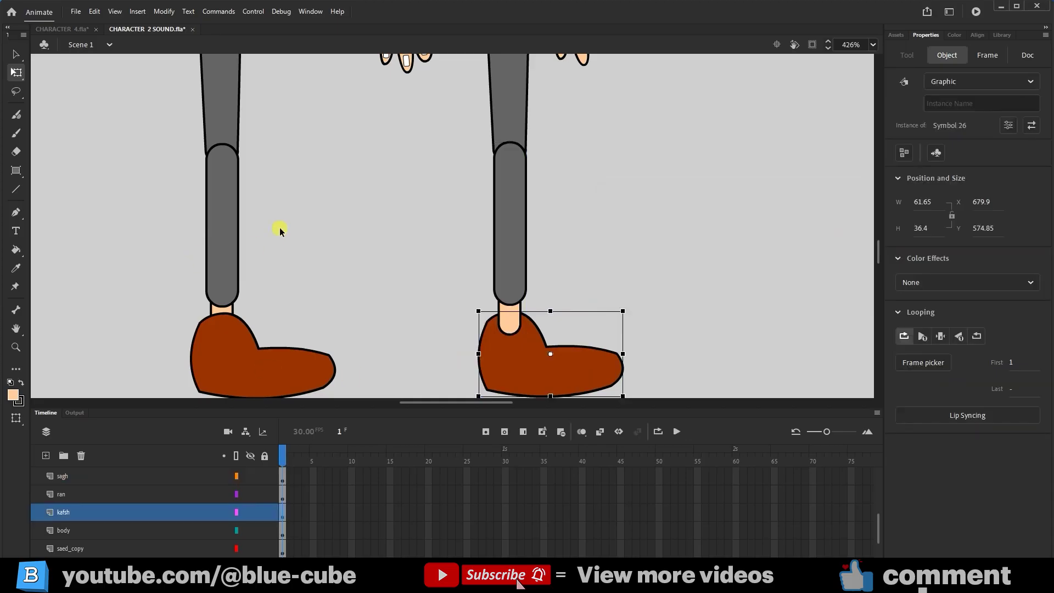
Step: Select the front leg's shin and ankle together on sagh_copy and convert them to one Graphic symbol with the default name
{"action": "left_click_drag", "start_coordinate": [285, 225], "coordinate": [156, 310]}
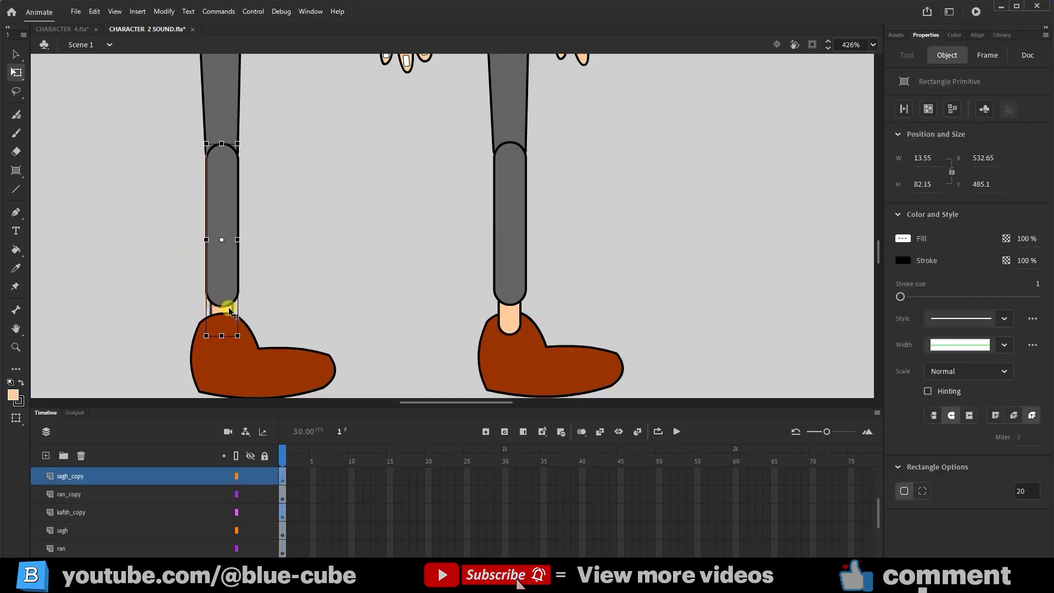
{"action": "key", "text": "F8"}
{"action": "left_click", "coordinate": [826, 215]}
Step: Convert the front leg's shoe on the kafsh_copy layer to a Graphic symbol with the default name
{"action": "left_click", "coordinate": [252, 377]}
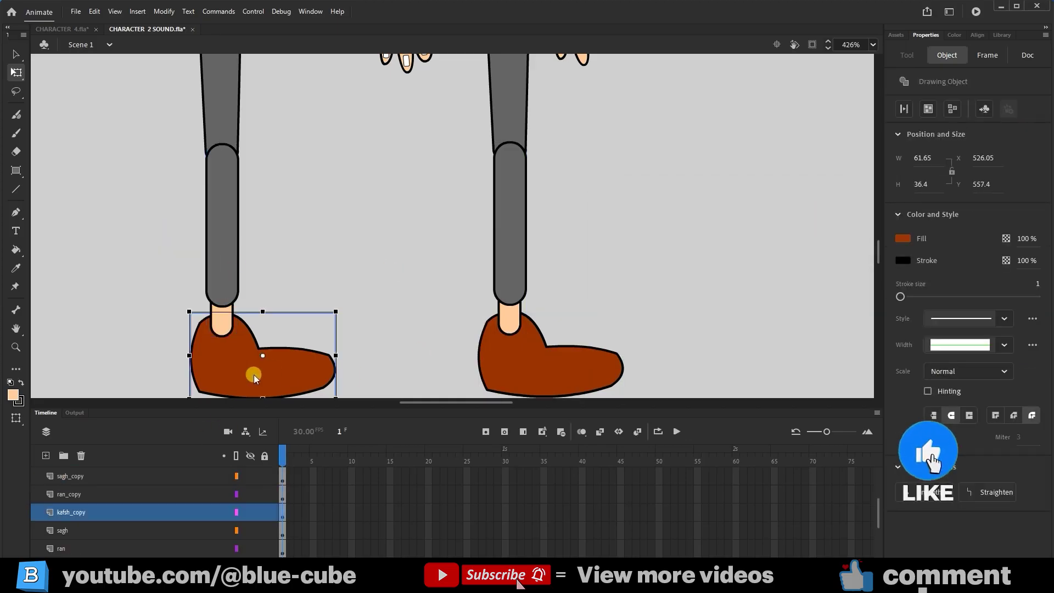
{"action": "key", "text": "F8"}
{"action": "left_click", "coordinate": [827, 214]}
Step: Convert the front leg's thigh on the ran_copy layer to a Graphic symbol with the default name
{"action": "scroll", "coordinate": [247, 175], "scroll_direction": "up", "scroll_amount": 3}
{"action": "left_click", "coordinate": [225, 198]}
{"action": "key", "text": "F8"}
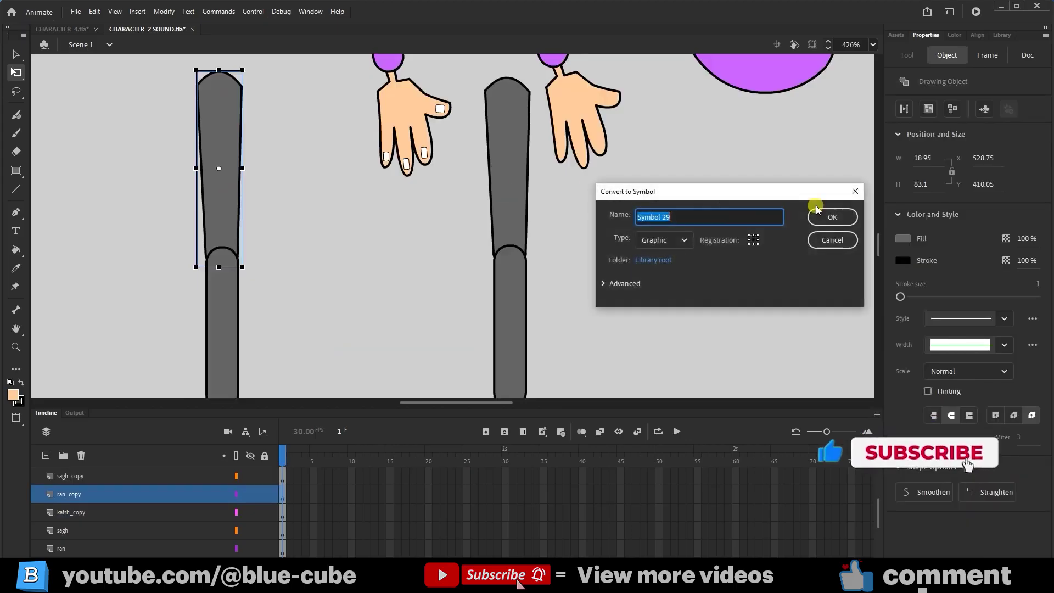
{"action": "left_click", "coordinate": [827, 214]}
Step: Convert the purple pelvis shape on the lagan layer to a Graphic symbol with the default name
{"action": "scroll", "coordinate": [383, 280], "scroll_direction": "up", "scroll_amount": 3}
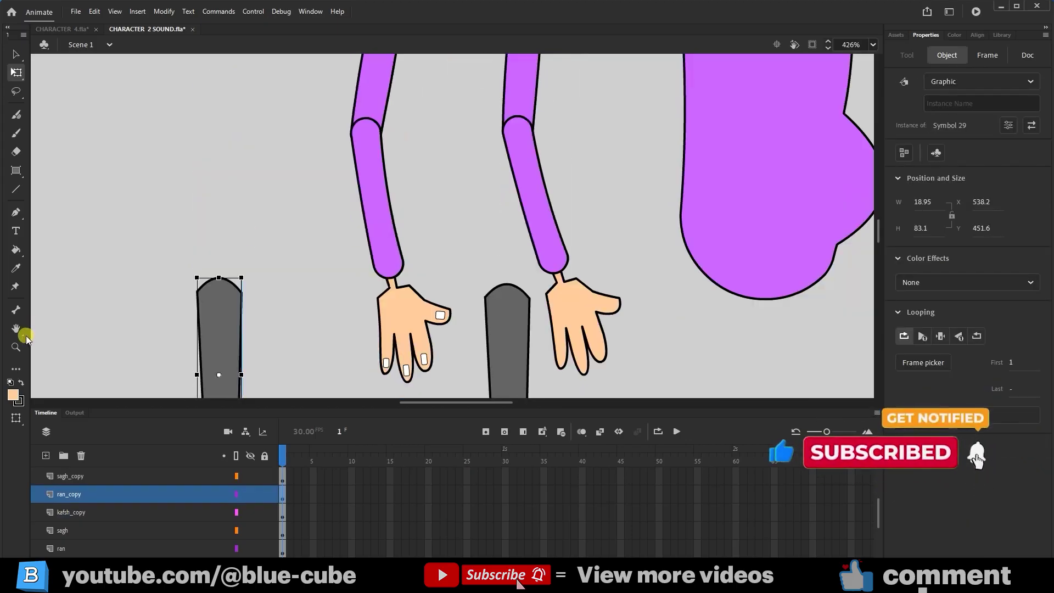
{"action": "left_click", "coordinate": [17, 347]}
{"action": "left_click", "coordinate": [329, 241], "text": "alt"}
{"action": "left_click", "coordinate": [433, 223], "text": "alt"}
{"action": "left_click_drag", "start_coordinate": [546, 221], "coordinate": [472, 253]}
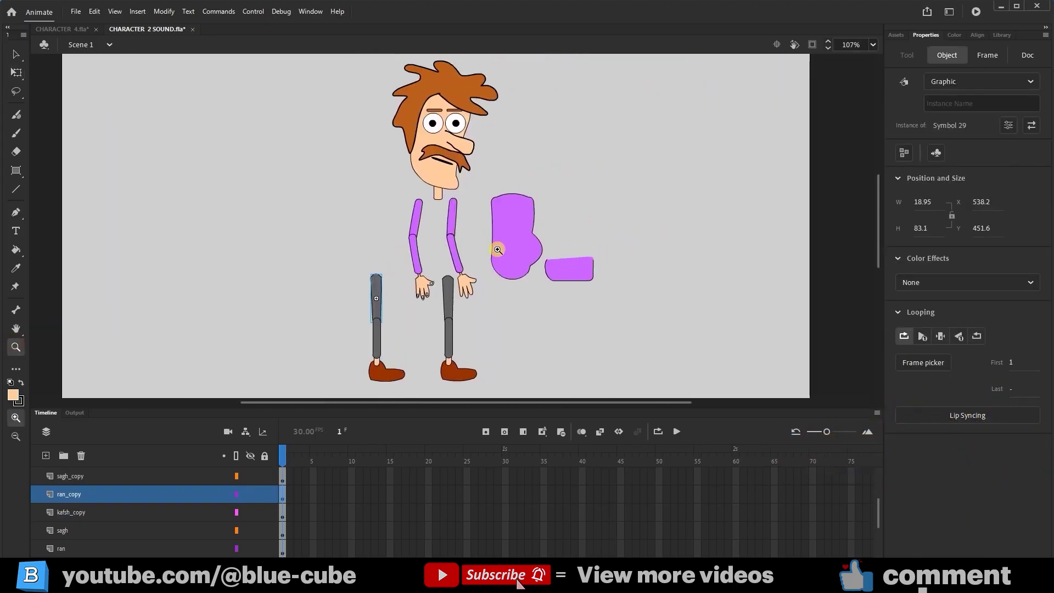
{"action": "left_click", "coordinate": [12, 73]}
{"action": "left_click", "coordinate": [579, 272]}
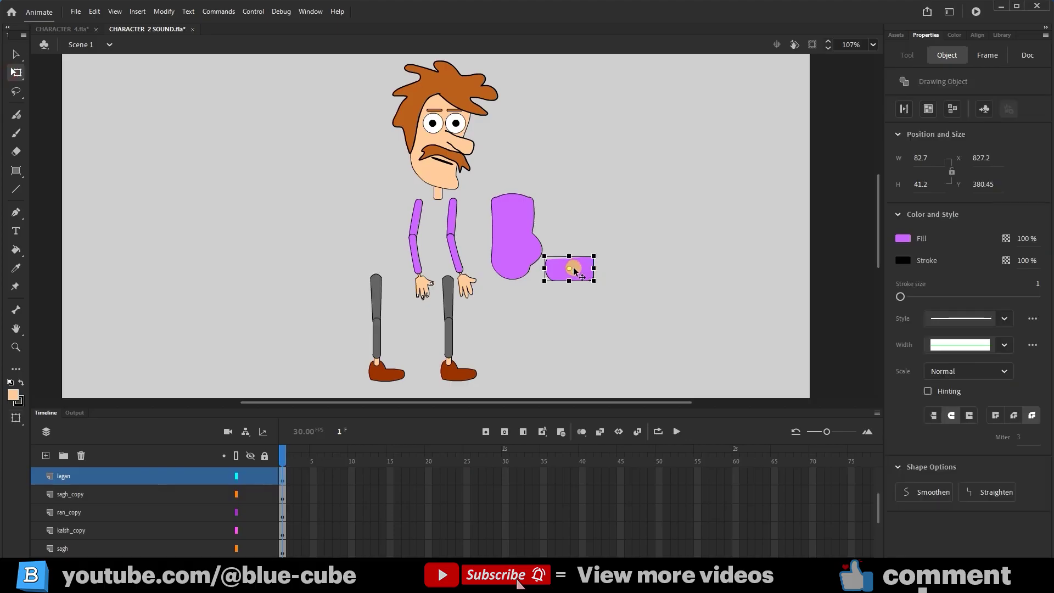
{"action": "right_click", "coordinate": [576, 268]}
{"action": "left_click", "coordinate": [626, 526]}
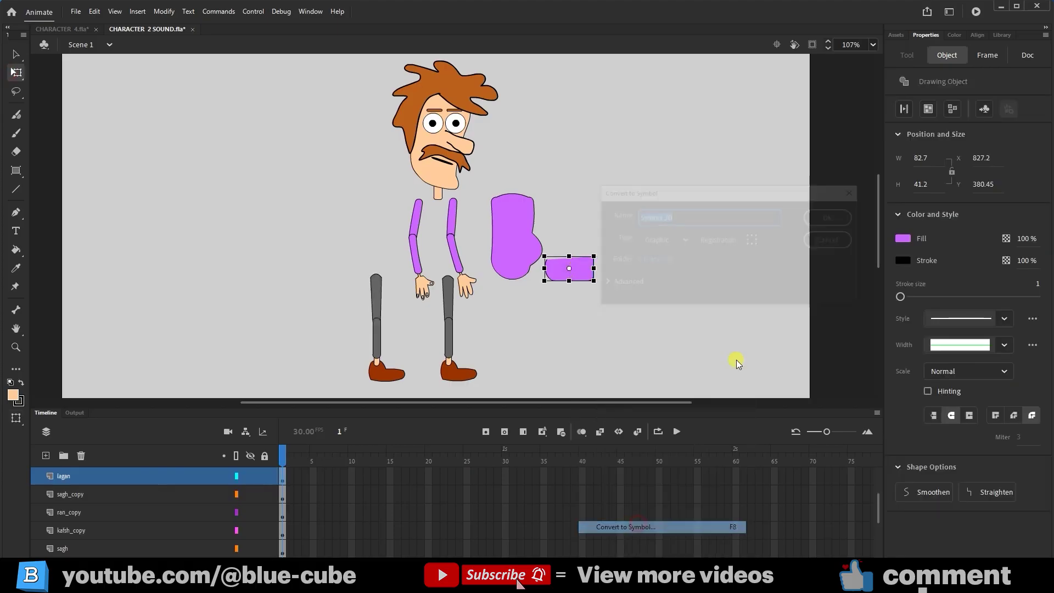
{"action": "left_click", "coordinate": [837, 217]}
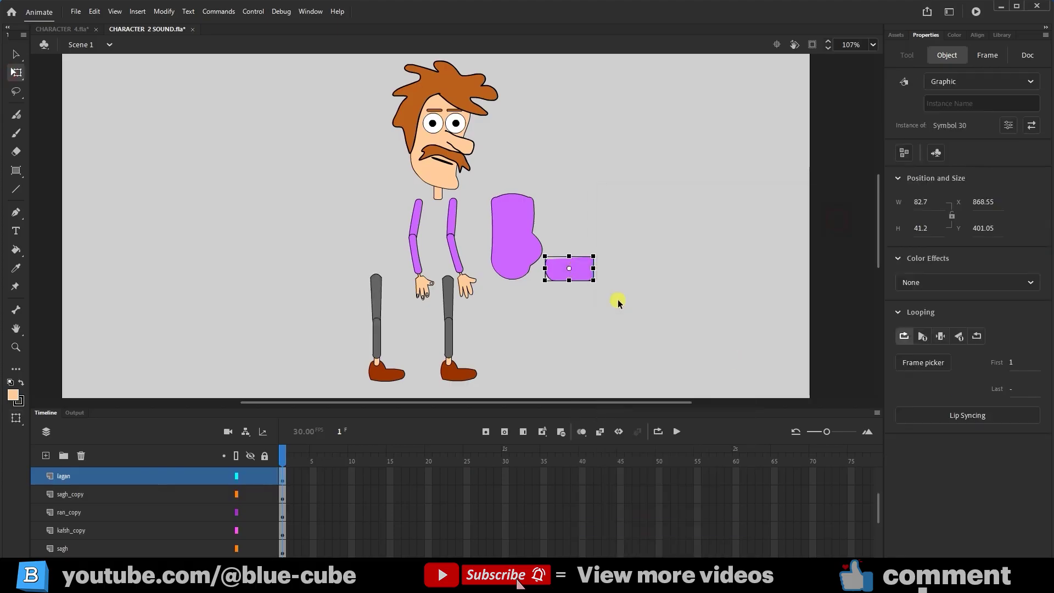
Step: Convert the torso on the body layer to a Graphic symbol with the default name
{"action": "left_click", "coordinate": [518, 246]}
{"action": "right_click", "coordinate": [519, 246]}
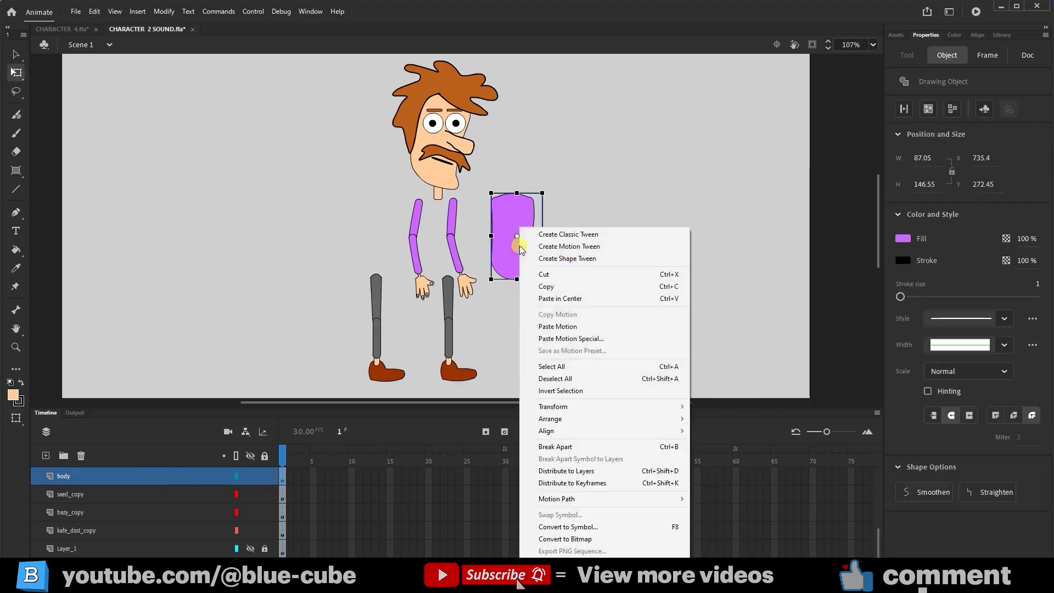
{"action": "left_click", "coordinate": [573, 527]}
{"action": "left_click", "coordinate": [831, 217]}
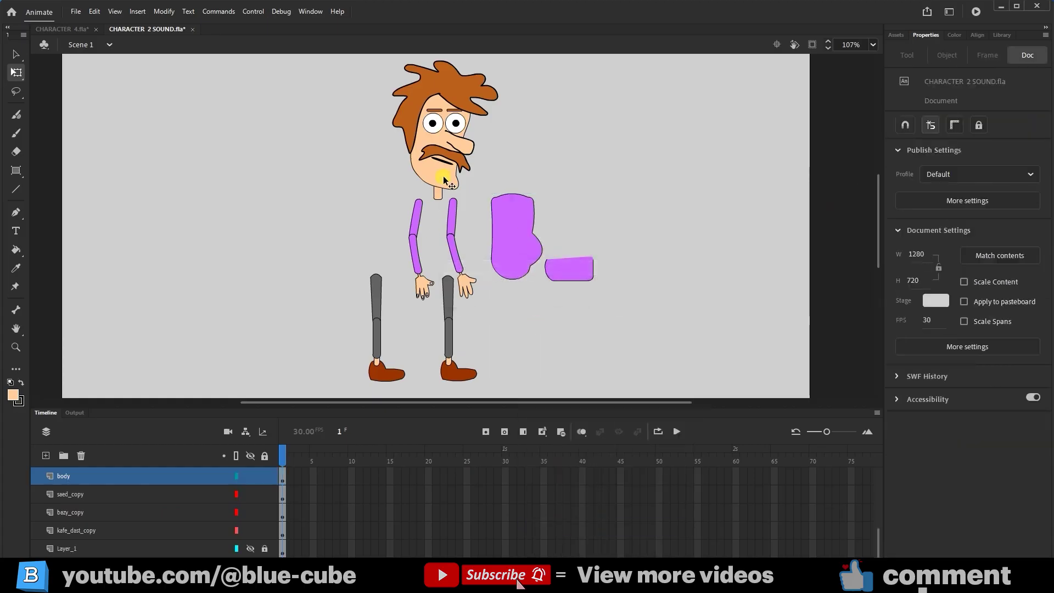
Step: Select the head instance on the HEAD layer and reveal its symbol in the library
{"action": "left_click", "coordinate": [445, 177]}
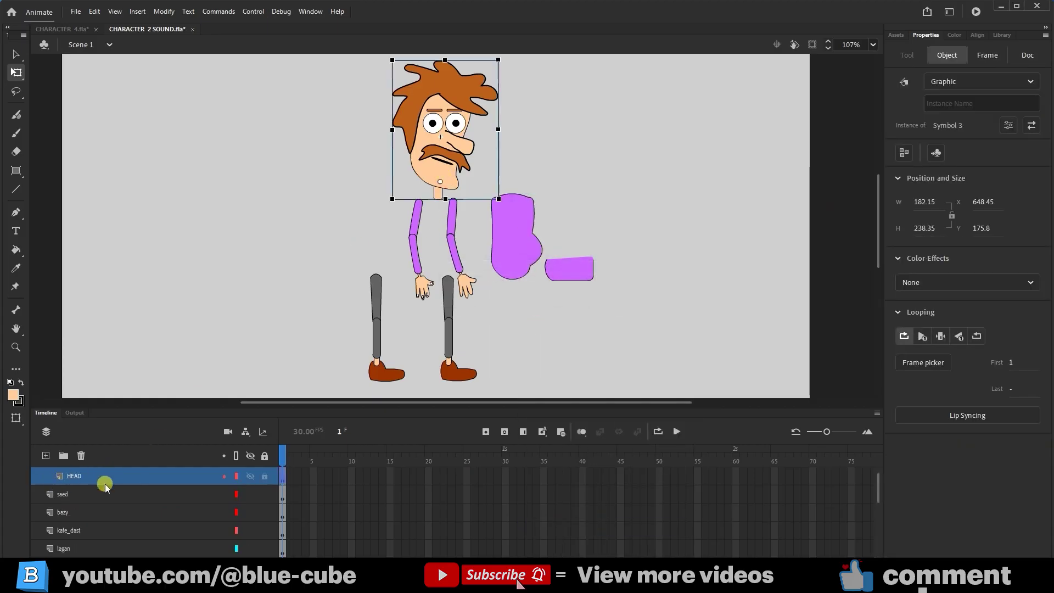
{"action": "scroll", "coordinate": [102, 497], "scroll_direction": "up", "scroll_amount": 1}
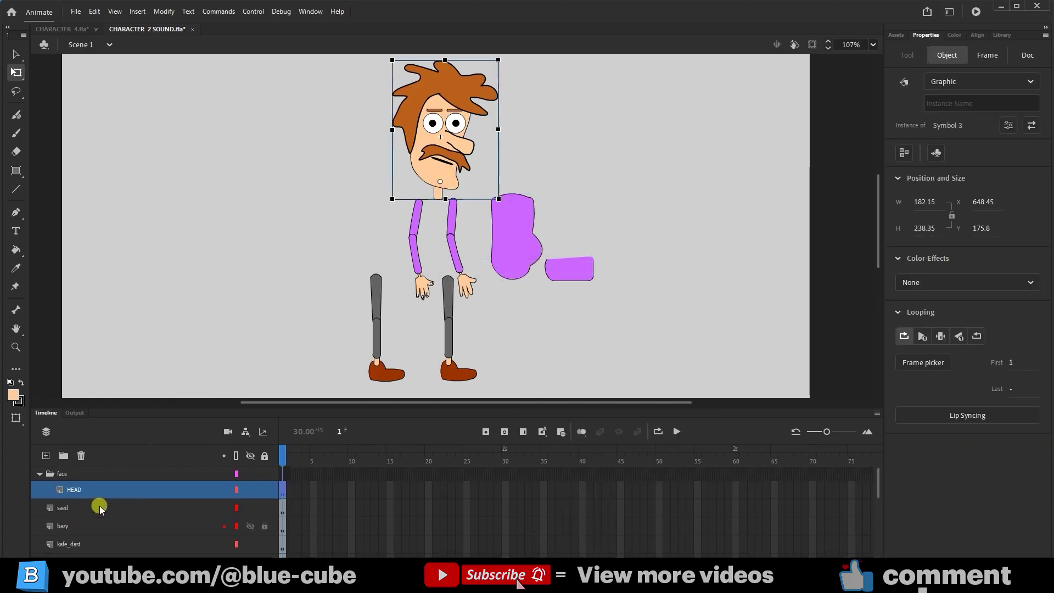
{"action": "right_click", "coordinate": [442, 164]}
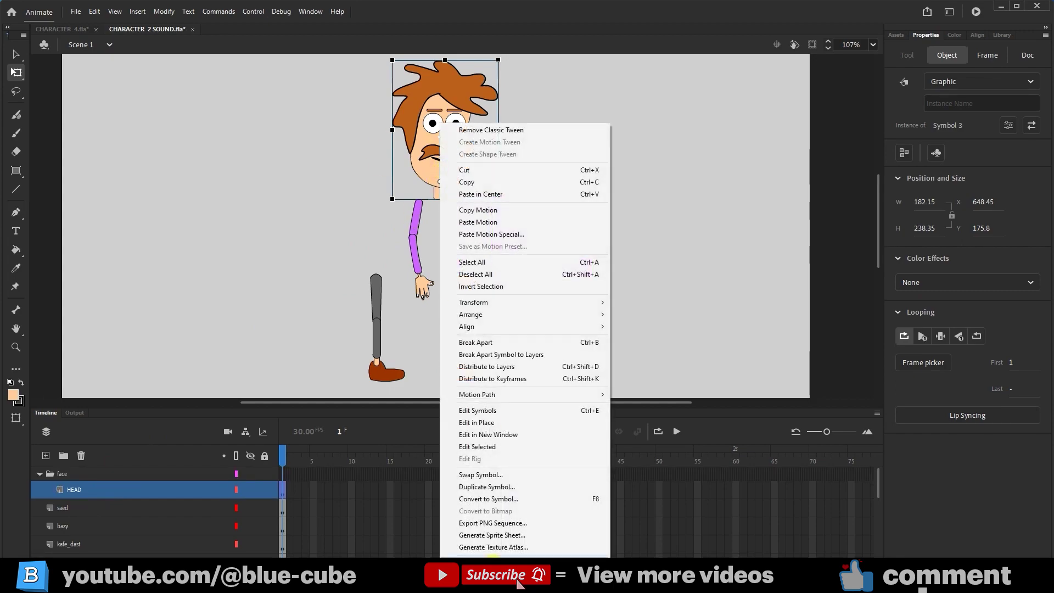
{"action": "left_click", "coordinate": [492, 560]}
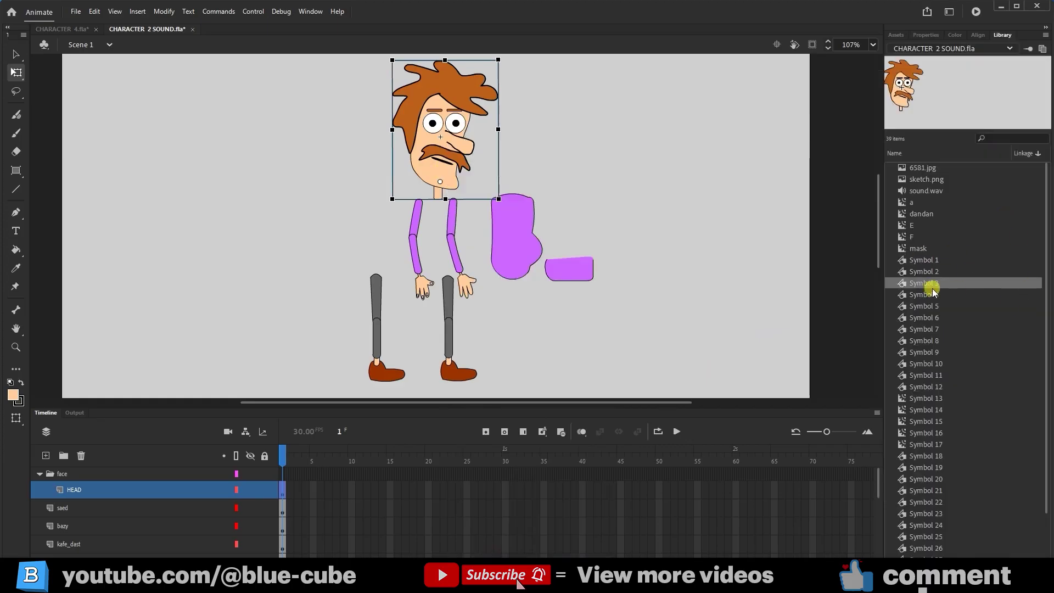
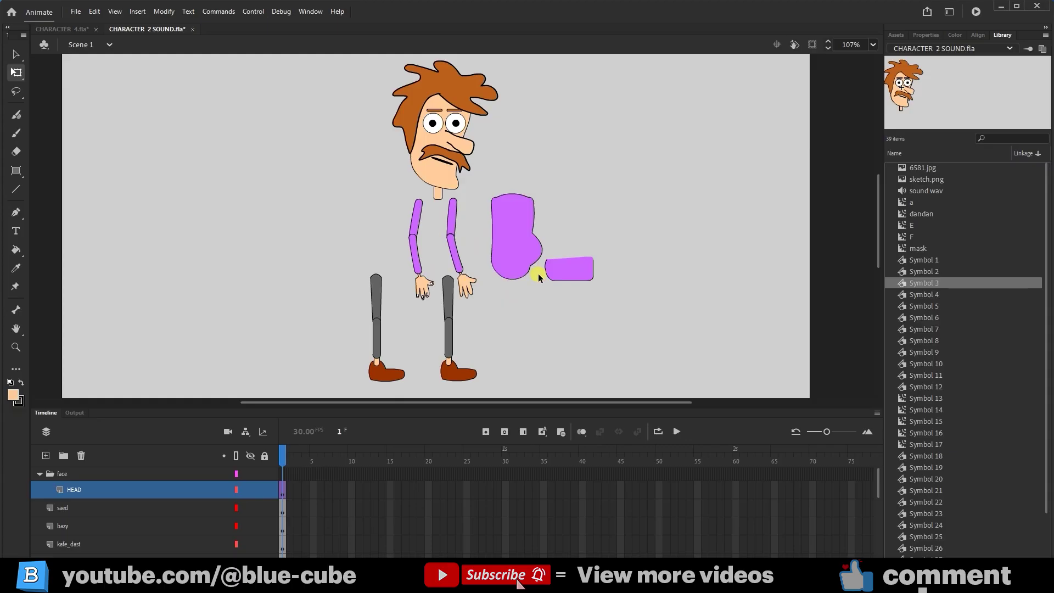
Step: Delete the purple pelvis from the lagan layer
{"action": "key", "text": "z"}
{"action": "left_click_drag", "start_coordinate": [670, 167], "coordinate": [546, 306]}
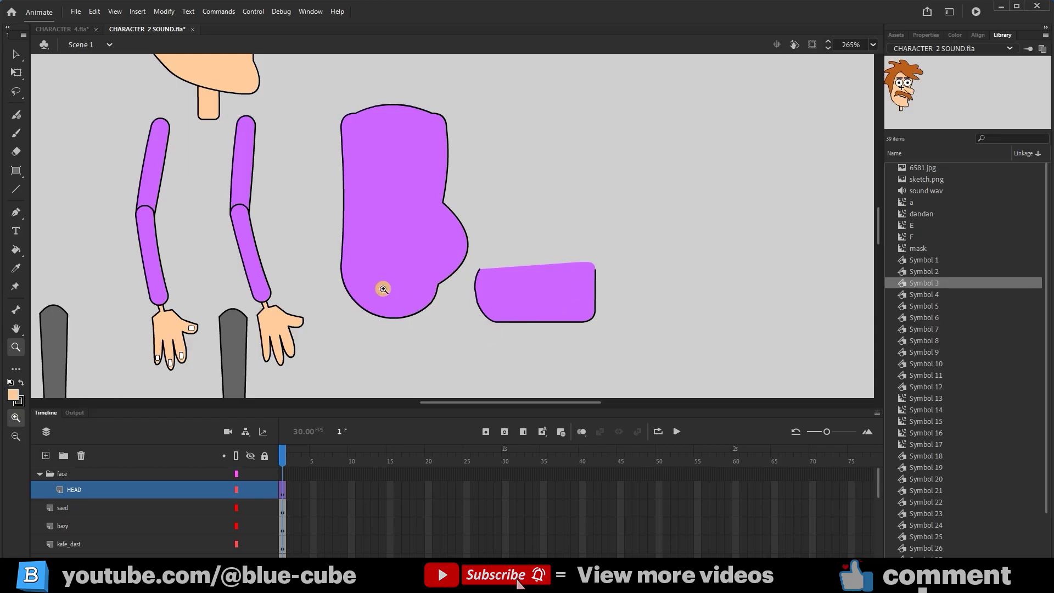
{"action": "left_click", "coordinate": [17, 74]}
{"action": "left_click", "coordinate": [541, 291]}
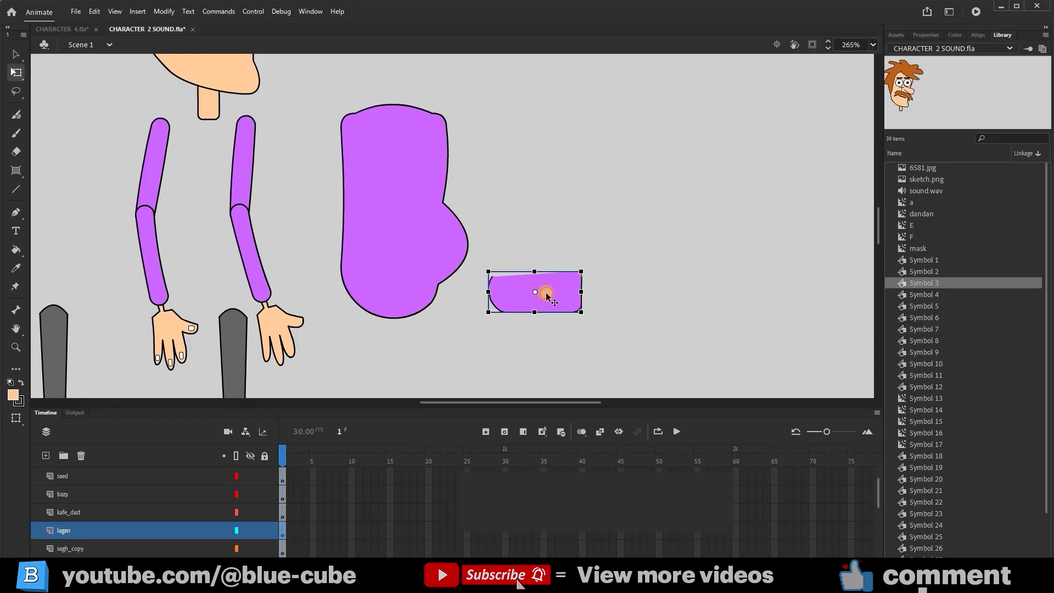
{"action": "key", "text": "Delete"}
Step: Draw a Rectangle Primitive about 56 by 21 px beside the torso's base on the lagan layer
{"action": "left_click", "coordinate": [16, 171]}
{"action": "left_click", "coordinate": [65, 188]}
{"action": "left_click_drag", "start_coordinate": [516, 257], "coordinate": [597, 290]}
{"action": "key", "text": "q"}
Step: Fill the new rectangle with the dark grey sampled from the character's leg
{"action": "left_click", "coordinate": [926, 35]}
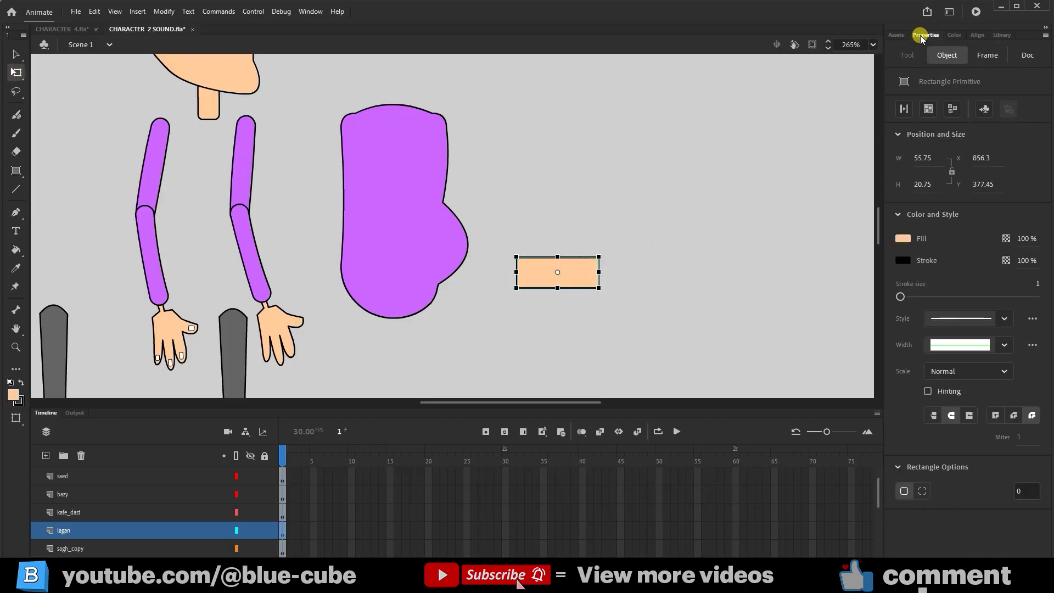
{"action": "left_click", "coordinate": [903, 238]}
{"action": "left_click", "coordinate": [241, 341]}
{"action": "left_click", "coordinate": [652, 219]}
{"action": "left_click", "coordinate": [522, 276]}
Step: Round the grey rectangle's corners to a radius of about 10.35 and place it just beside the torso's lower edge
{"action": "key", "text": "v"}
{"action": "left_click_drag", "start_coordinate": [596, 260], "coordinate": [497, 308]}
{"action": "key", "text": "q"}
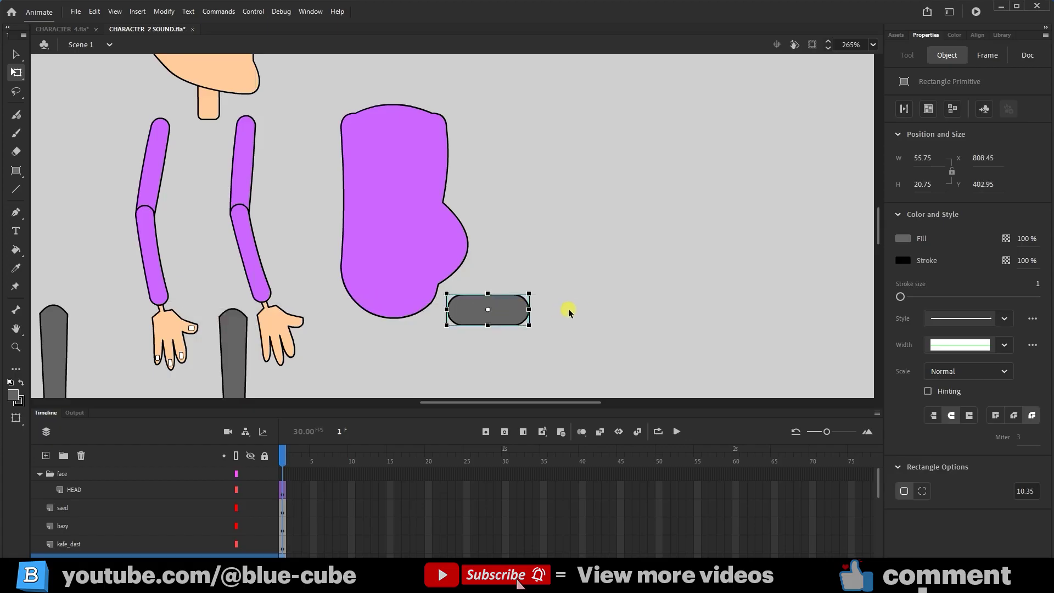
{"action": "left_click", "coordinate": [568, 307]}
Step: Convert the rounded rectangle to a drawing object and delete its bottom outline, including both lower corner strokes
{"action": "key", "text": "v"}
{"action": "double_click", "coordinate": [483, 324]}
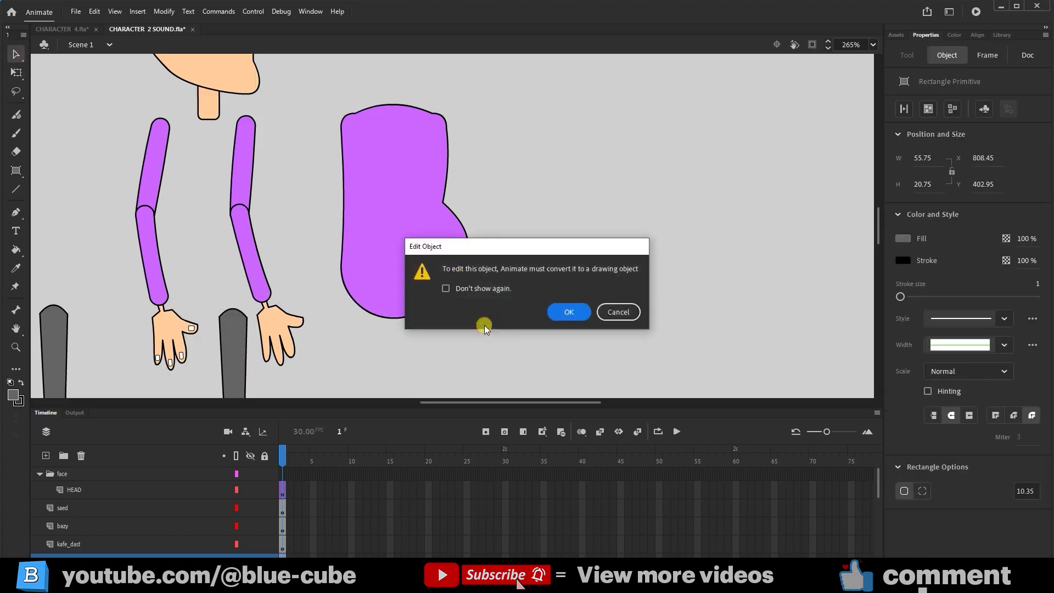
{"action": "left_click", "coordinate": [569, 312]}
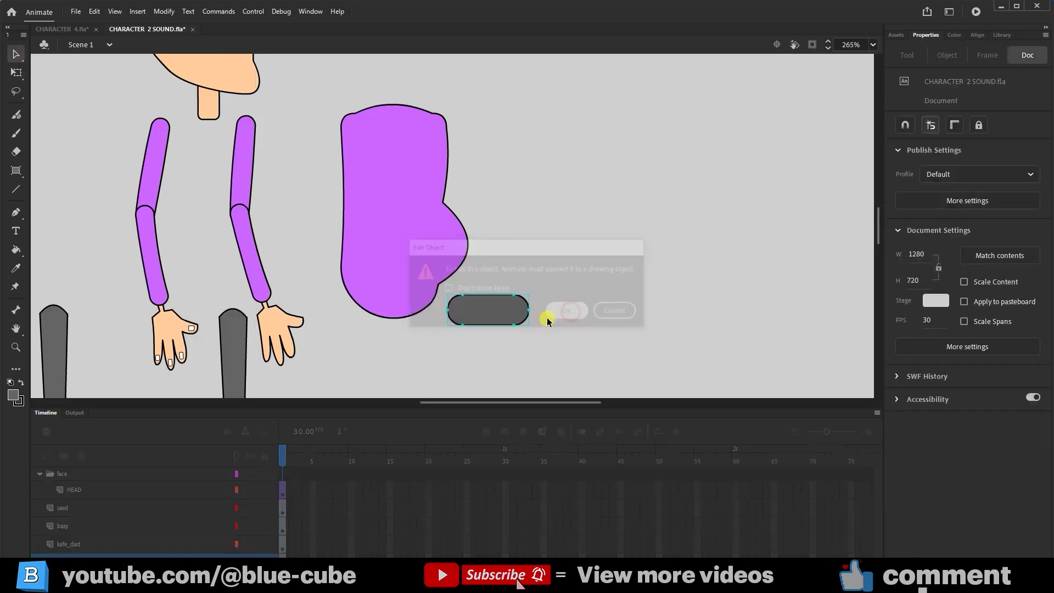
{"action": "left_click", "coordinate": [492, 325]}
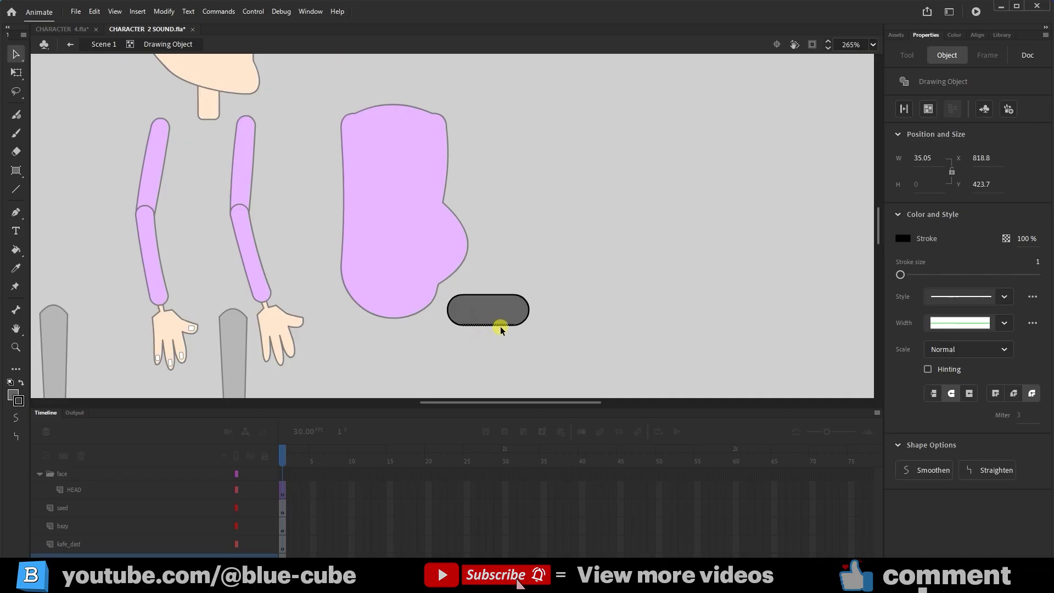
{"action": "left_click", "coordinate": [595, 307]}
{"action": "left_click", "coordinate": [519, 324]}
{"action": "key", "text": "Delete"}
{"action": "left_click", "coordinate": [462, 324]}
{"action": "key", "text": "Delete"}
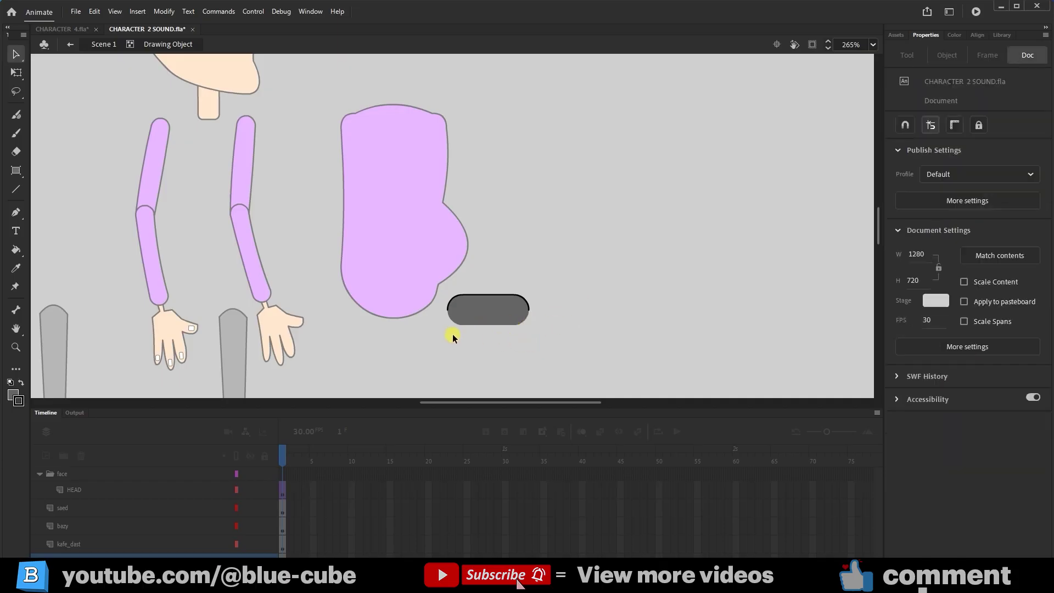
Step: Open the torso symbol for editing in place and shift its purple shape slightly to the left
{"action": "left_click", "coordinate": [16, 72]}
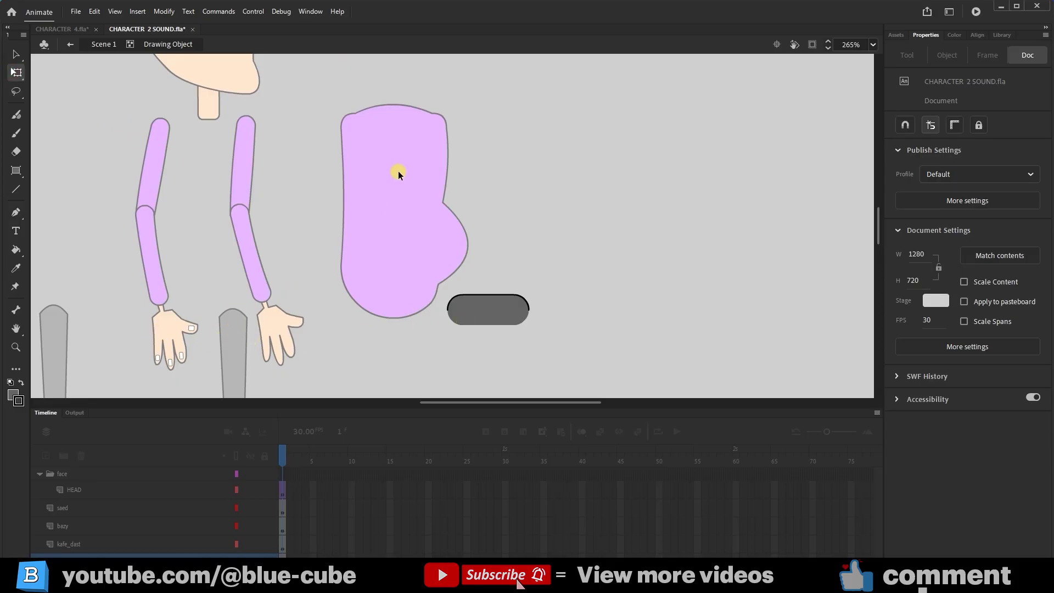
{"action": "left_click", "coordinate": [400, 231]}
{"action": "double_click", "coordinate": [400, 237]}
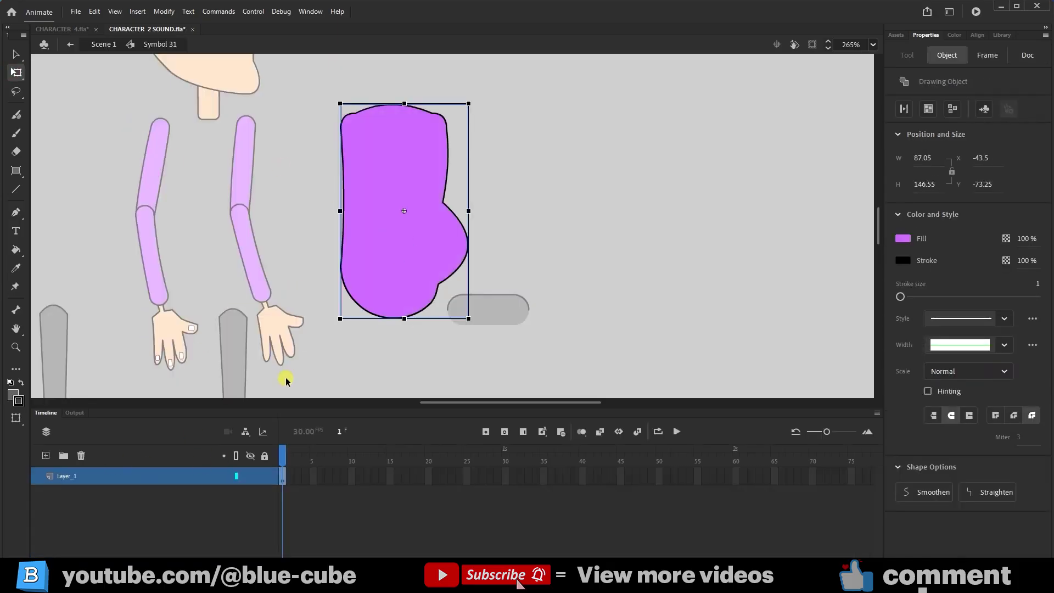
{"action": "left_click_drag", "start_coordinate": [408, 273], "coordinate": [395, 273]}
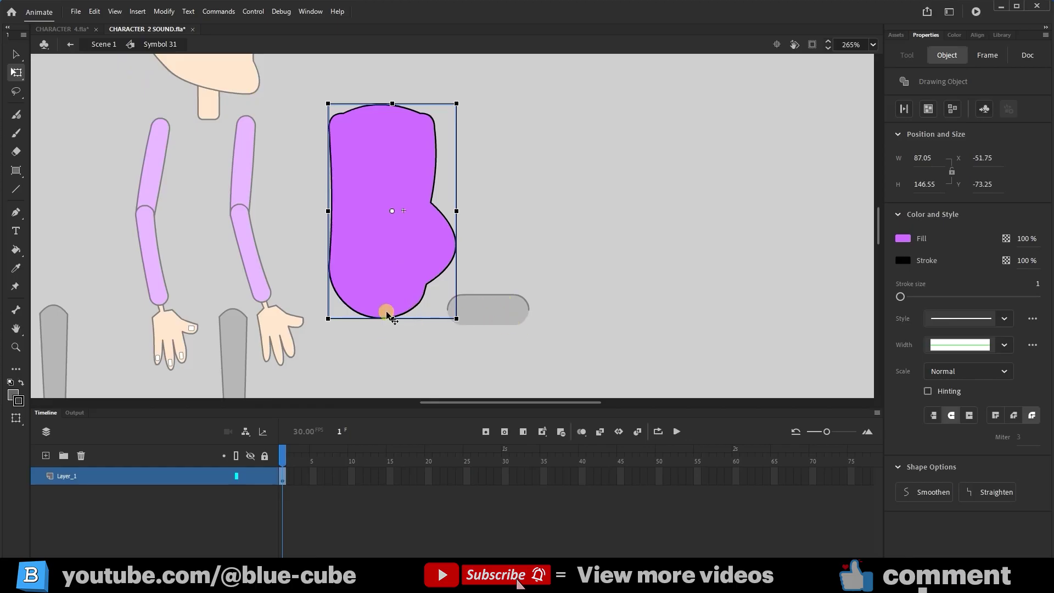
Step: Pull the torso outline's lower-left point down and outward to square off that corner
{"action": "left_click", "coordinate": [16, 54]}
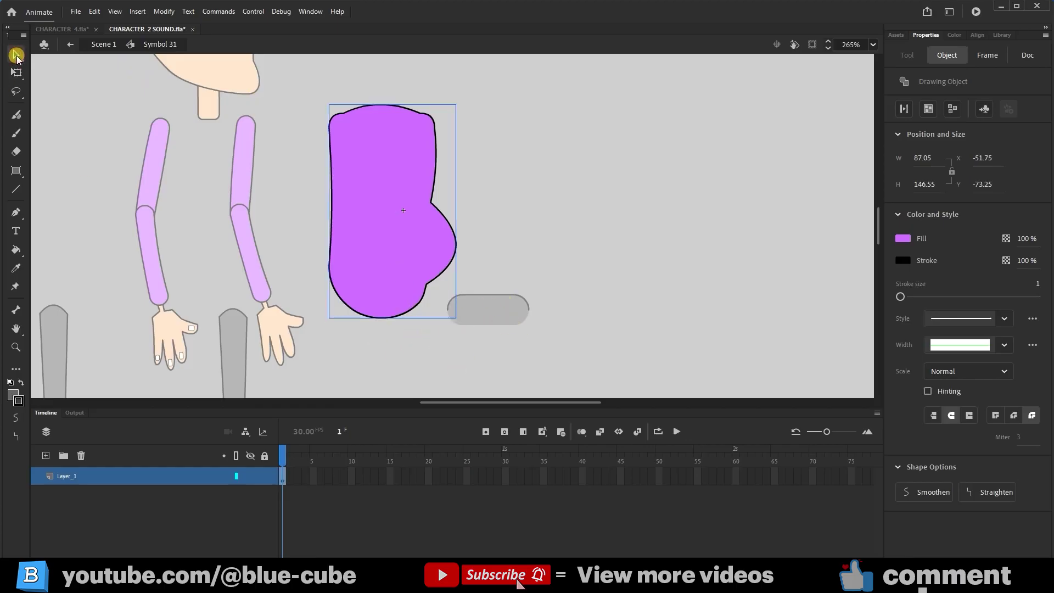
{"action": "left_click", "coordinate": [378, 317]}
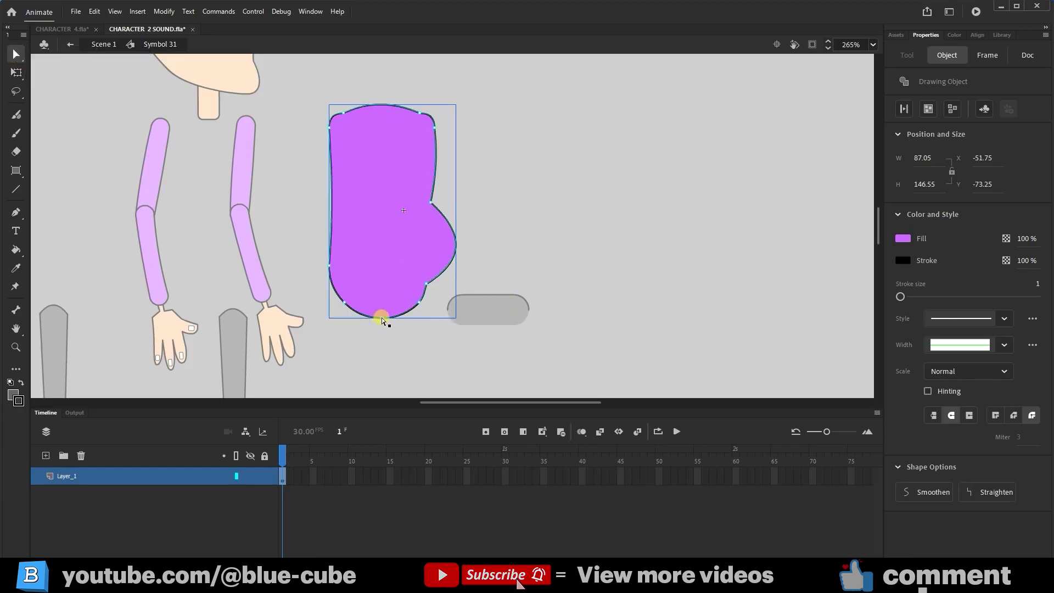
{"action": "left_click", "coordinate": [345, 303]}
{"action": "left_click_drag", "start_coordinate": [331, 321], "coordinate": [327, 316]}
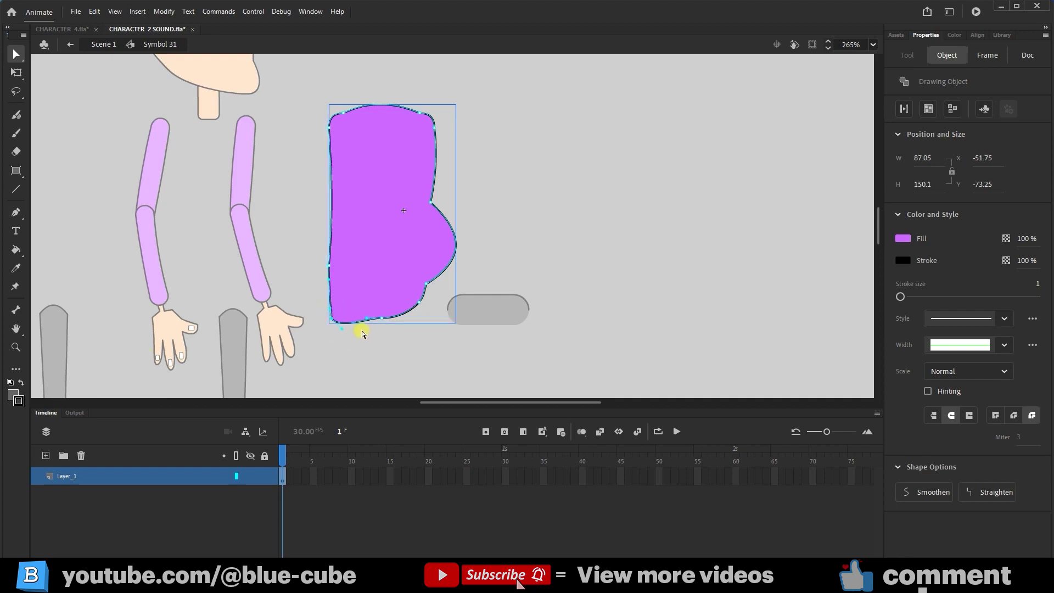
Step: Adjust the torso's bottom edge and pull its lower-right outline point down to widen the base
{"action": "left_click", "coordinate": [17, 347]}
{"action": "left_click_drag", "start_coordinate": [577, 239], "coordinate": [221, 363]}
{"action": "left_click", "coordinate": [16, 55]}
{"action": "left_click_drag", "start_coordinate": [312, 292], "coordinate": [317, 283]}
{"action": "left_click_drag", "start_coordinate": [407, 266], "coordinate": [419, 273]}
{"action": "key", "text": "ctrl+z"}
{"action": "left_click", "coordinate": [494, 230]}
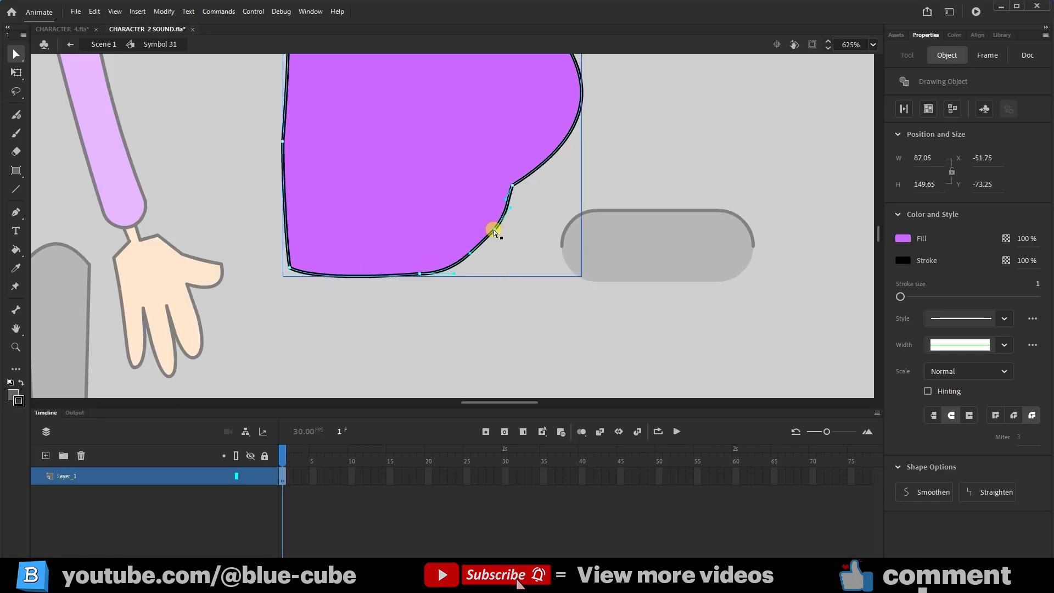
{"action": "left_click_drag", "start_coordinate": [494, 233], "coordinate": [501, 271]}
Step: Refine the curve of the torso's lower-left corner and return to Scene 1
{"action": "left_click_drag", "start_coordinate": [287, 269], "coordinate": [270, 242]}
{"action": "left_click_drag", "start_coordinate": [315, 287], "coordinate": [308, 299]}
{"action": "scroll", "coordinate": [308, 300], "scroll_direction": "up", "scroll_amount": 3}
{"action": "left_click", "coordinate": [606, 230]}
{"action": "left_click", "coordinate": [521, 284]}
{"action": "left_click", "coordinate": [565, 224]}
{"action": "left_click", "coordinate": [16, 347]}
{"action": "left_click", "coordinate": [267, 281], "text": "alt"}
{"action": "left_click_drag", "start_coordinate": [475, 269], "coordinate": [493, 329]}
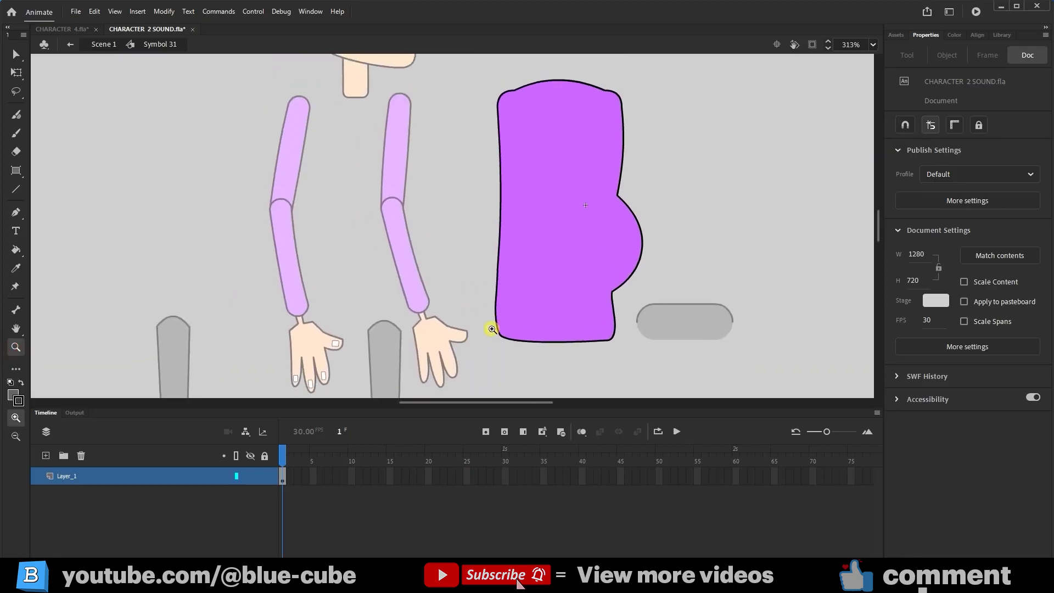
{"action": "left_click", "coordinate": [16, 73]}
{"action": "left_click", "coordinate": [91, 44]}
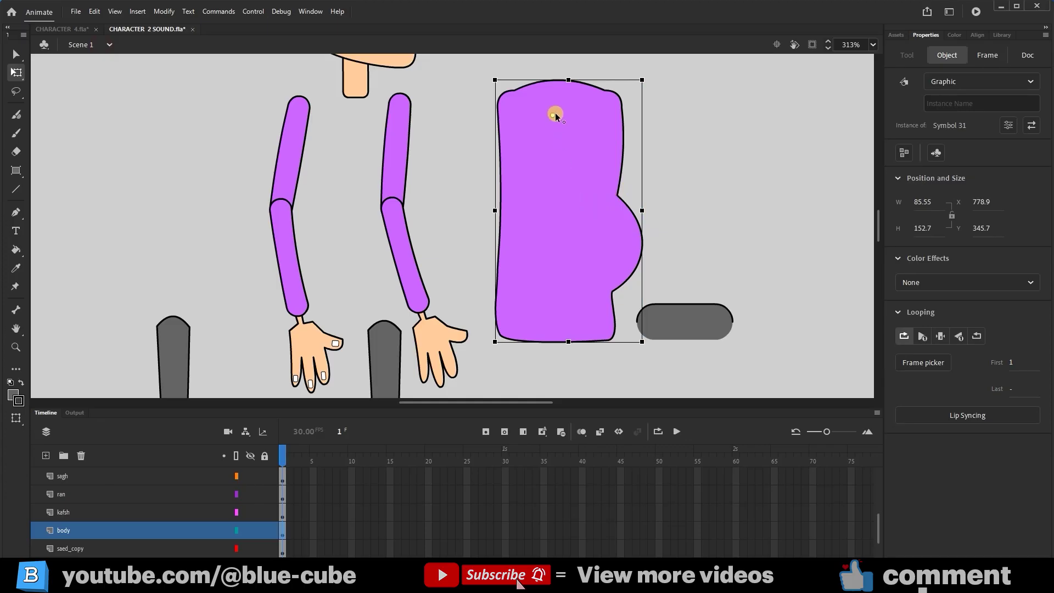
Step: Set the torso's transformation point near its upper centre and the grey pelvis's just below its top edge
{"action": "left_click_drag", "start_coordinate": [563, 108], "coordinate": [562, 109]}
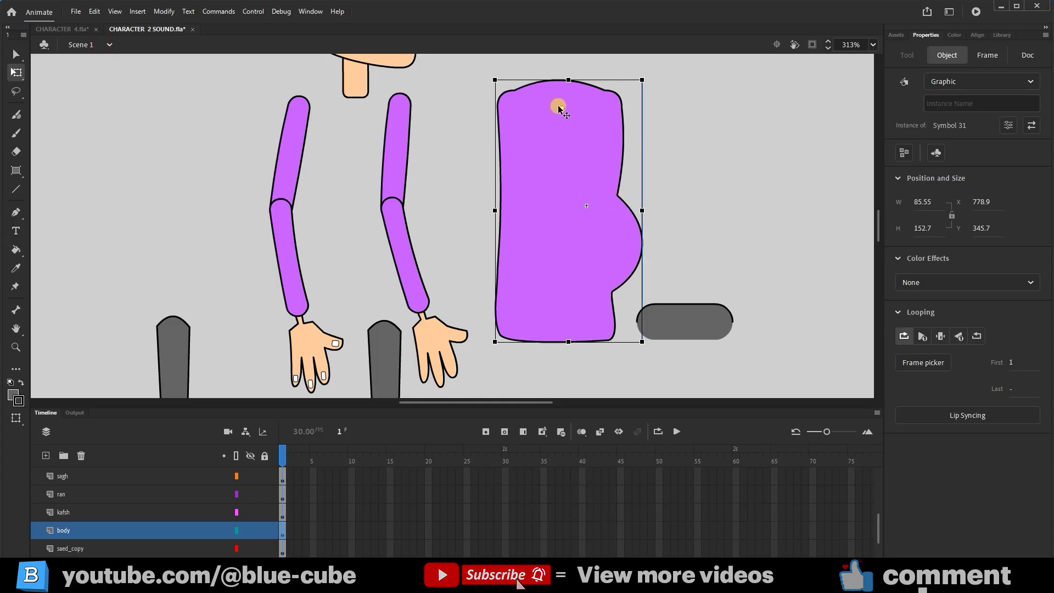
{"action": "left_click_drag", "start_coordinate": [561, 106], "coordinate": [559, 110]}
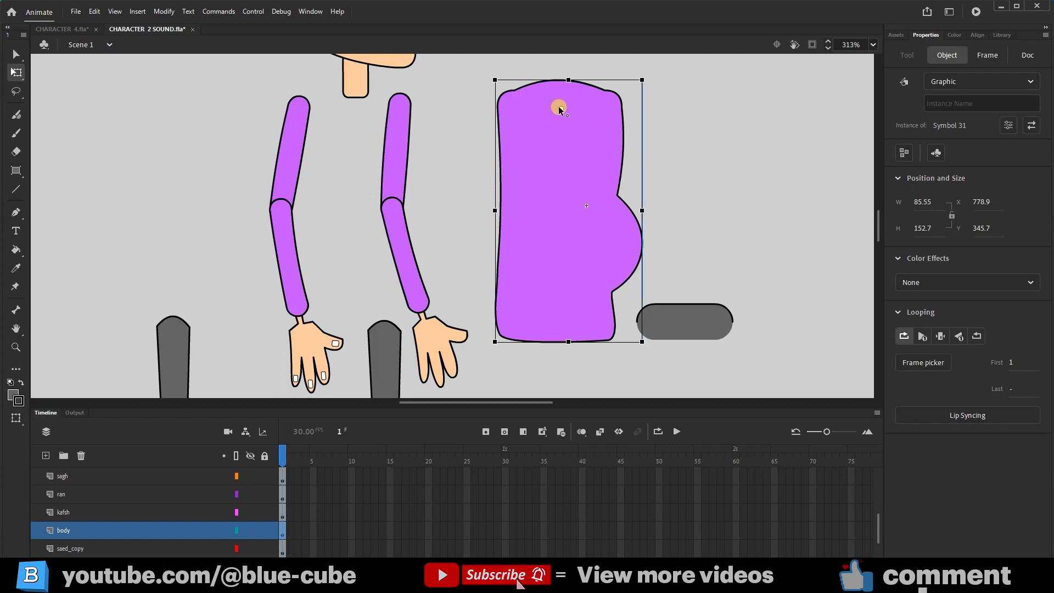
{"action": "left_click", "coordinate": [690, 328]}
{"action": "left_click_drag", "start_coordinate": [685, 321], "coordinate": [685, 312]}
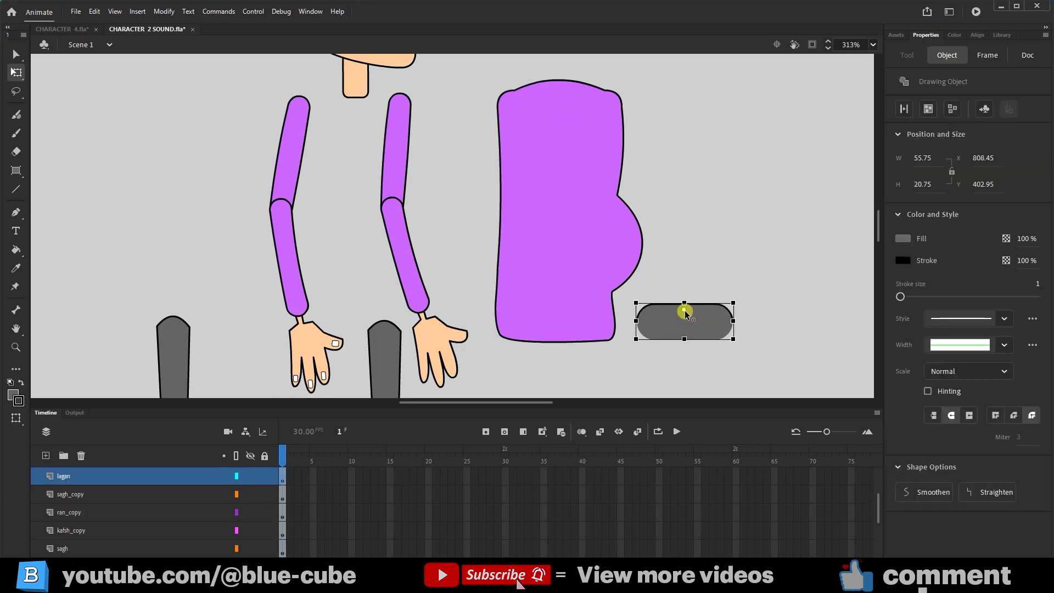
Step: Move the head symbol's transformation point down to the base of the neck
{"action": "scroll", "coordinate": [475, 214], "scroll_direction": "up", "scroll_amount": 3}
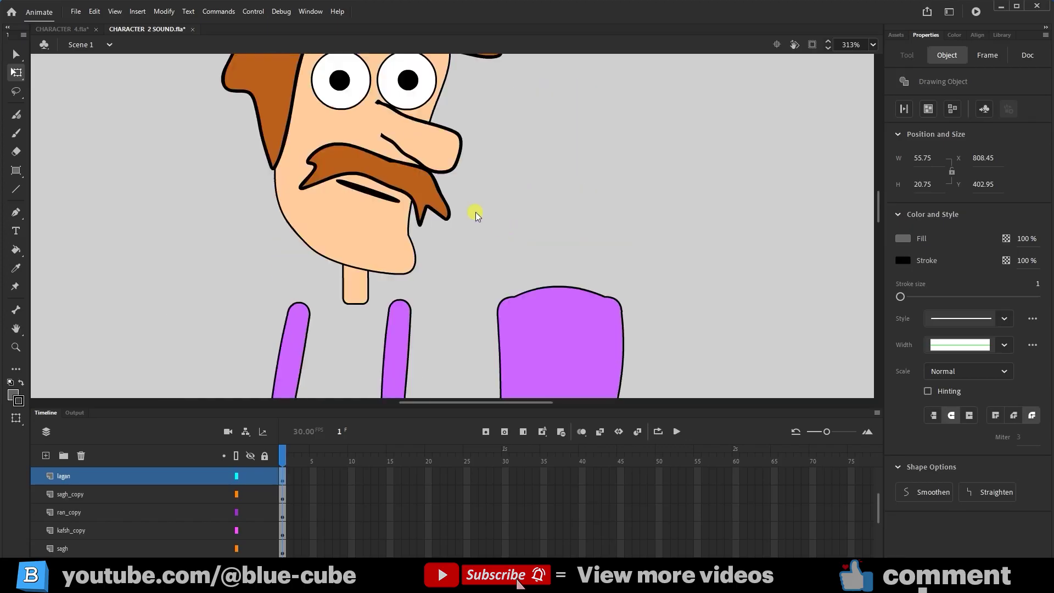
{"action": "left_click", "coordinate": [392, 253]}
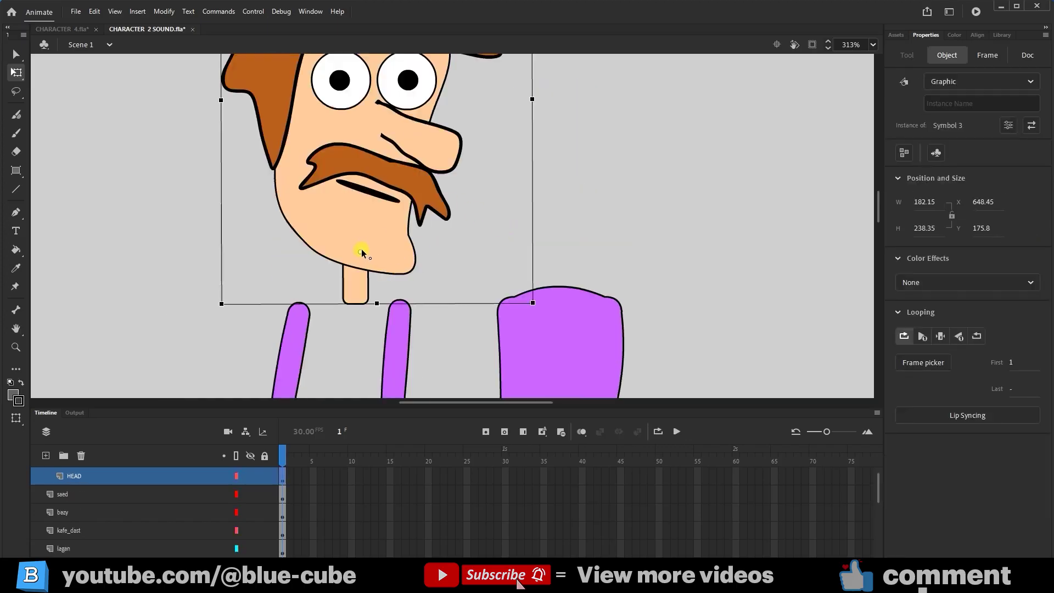
{"action": "left_click_drag", "start_coordinate": [361, 251], "coordinate": [358, 292]}
{"action": "scroll", "coordinate": [351, 316], "scroll_direction": "down", "scroll_amount": 3}
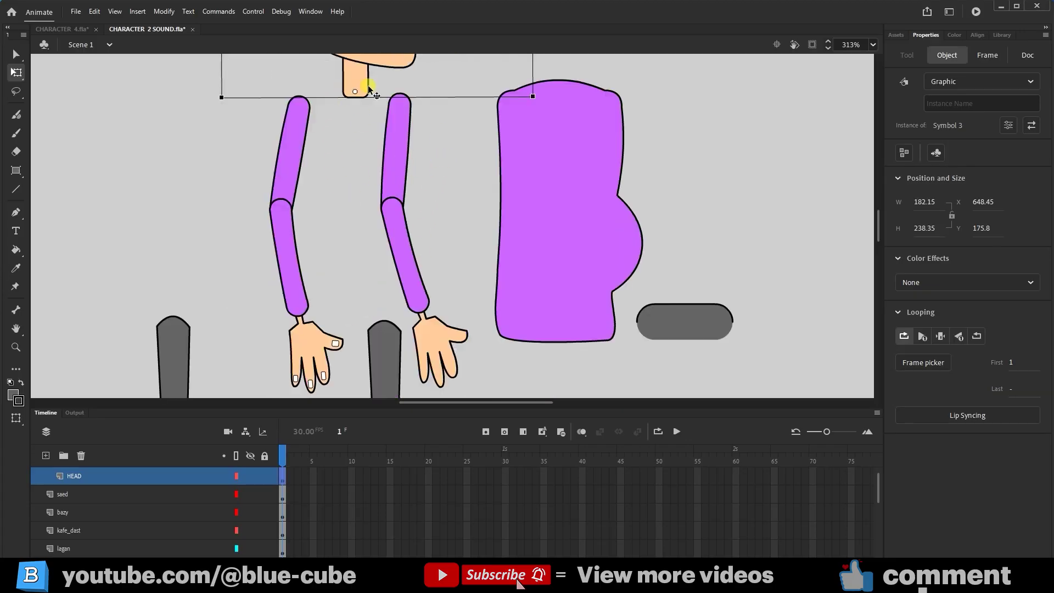
Step: Move the transformation points of both upper arms up to the shoulder ends
{"action": "scroll", "coordinate": [364, 193], "scroll_direction": "up", "scroll_amount": 2}
{"action": "left_click", "coordinate": [396, 260]}
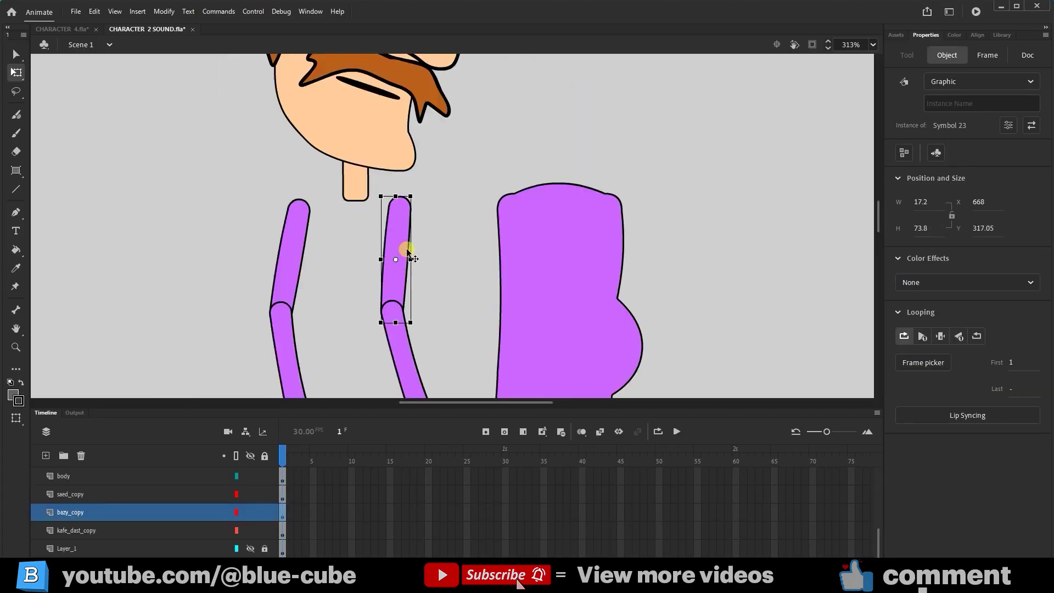
{"action": "left_click_drag", "start_coordinate": [397, 259], "coordinate": [399, 211]}
{"action": "left_click", "coordinate": [296, 250]}
{"action": "left_click_drag", "start_coordinate": [290, 261], "coordinate": [299, 213]}
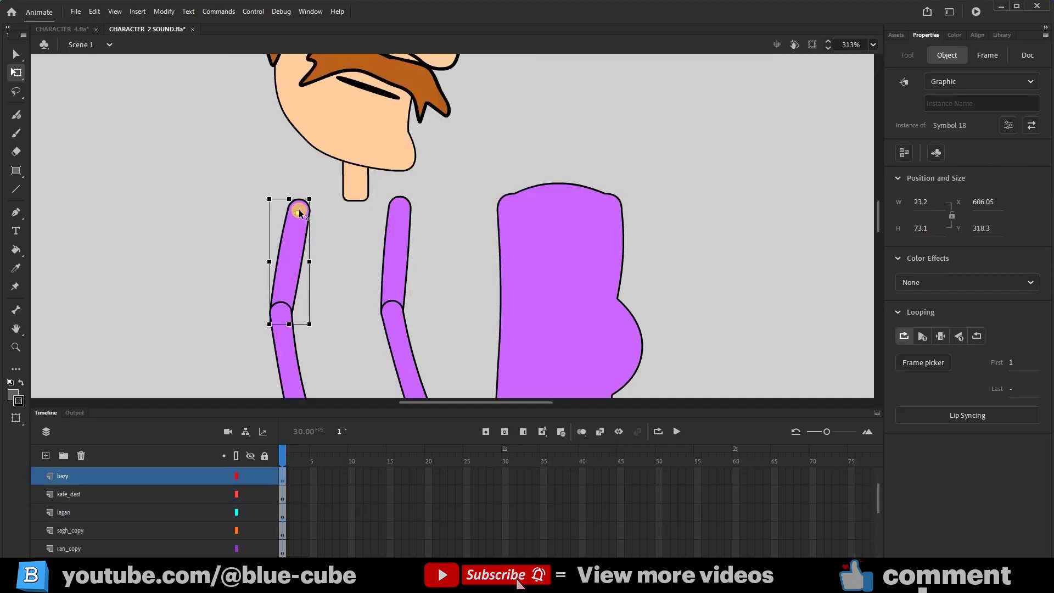
Step: Move the transformation points of both forearms up to the elbows
{"action": "scroll", "coordinate": [384, 258], "scroll_direction": "down", "scroll_amount": 2}
{"action": "left_click", "coordinate": [406, 263]}
{"action": "left_click_drag", "start_coordinate": [405, 253], "coordinate": [393, 209]}
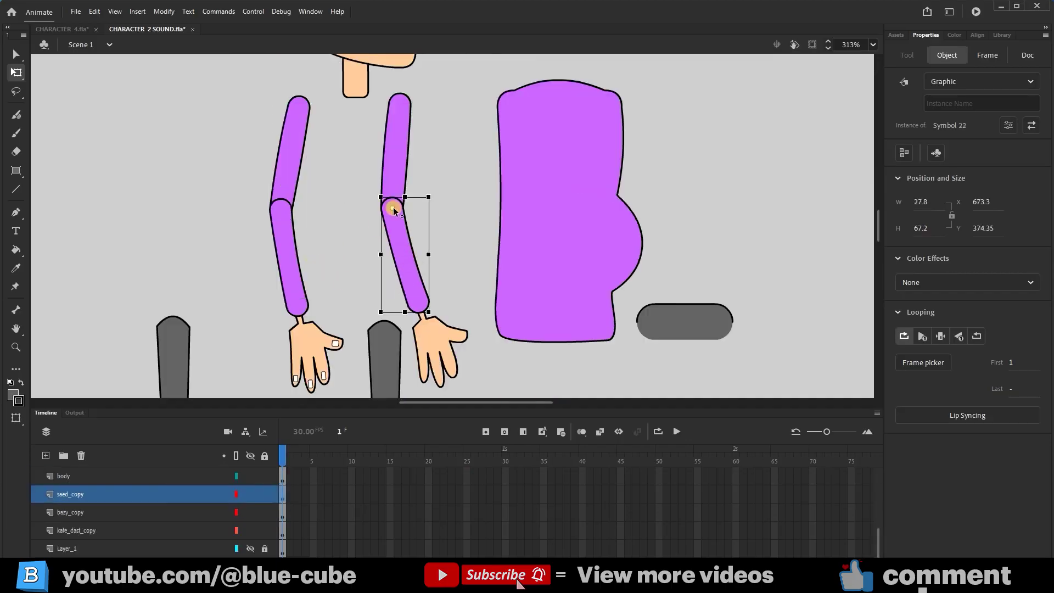
{"action": "left_click", "coordinate": [288, 267]}
{"action": "left_click_drag", "start_coordinate": [288, 257], "coordinate": [282, 213]}
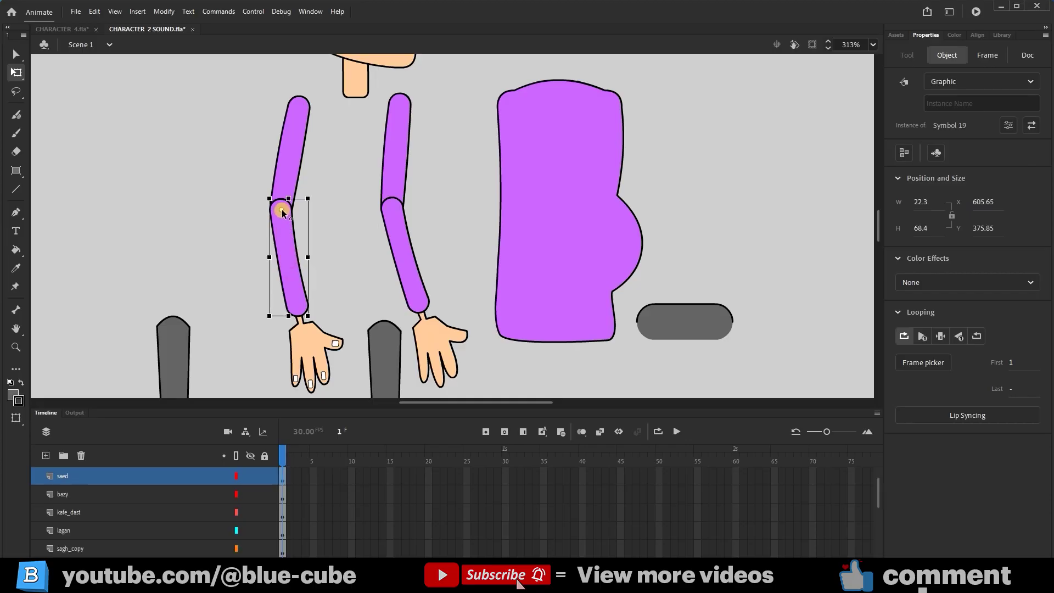
Step: Move the transformation points of both hands up to the wrists and check their placement
{"action": "left_click", "coordinate": [318, 360]}
{"action": "left_click_drag", "start_coordinate": [316, 351], "coordinate": [303, 324]}
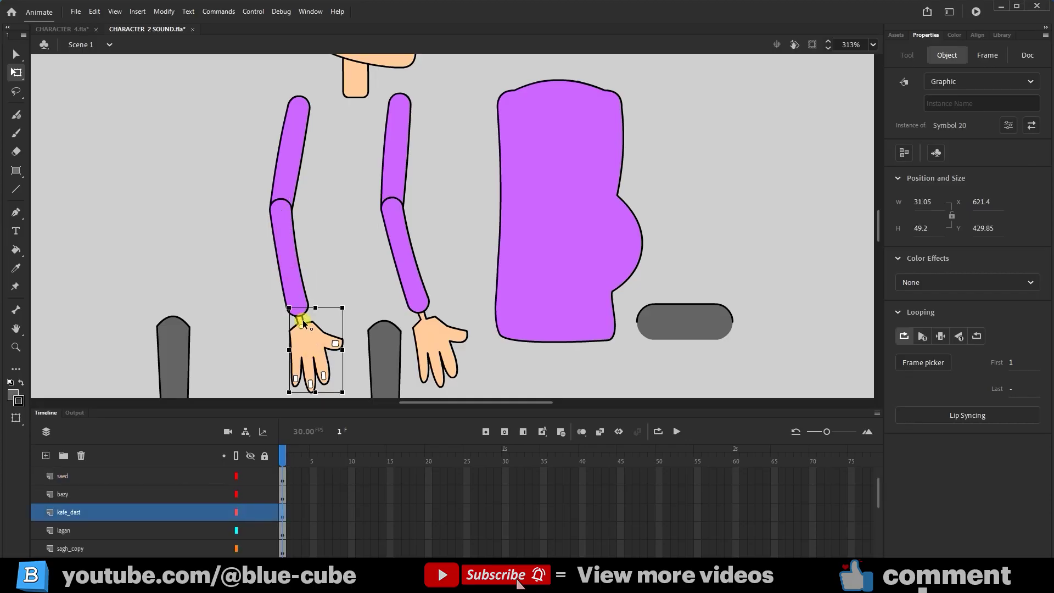
{"action": "left_click", "coordinate": [446, 349]}
{"action": "mouse_move", "coordinate": [439, 344]}
{"action": "left_mouse_down"}
{"action": "mouse_move", "coordinate": [421, 317]}
{"action": "mouse_move", "coordinate": [489, 285]}
{"action": "mouse_move", "coordinate": [477, 332]}
{"action": "mouse_move", "coordinate": [436, 339]}
{"action": "left_mouse_up"}
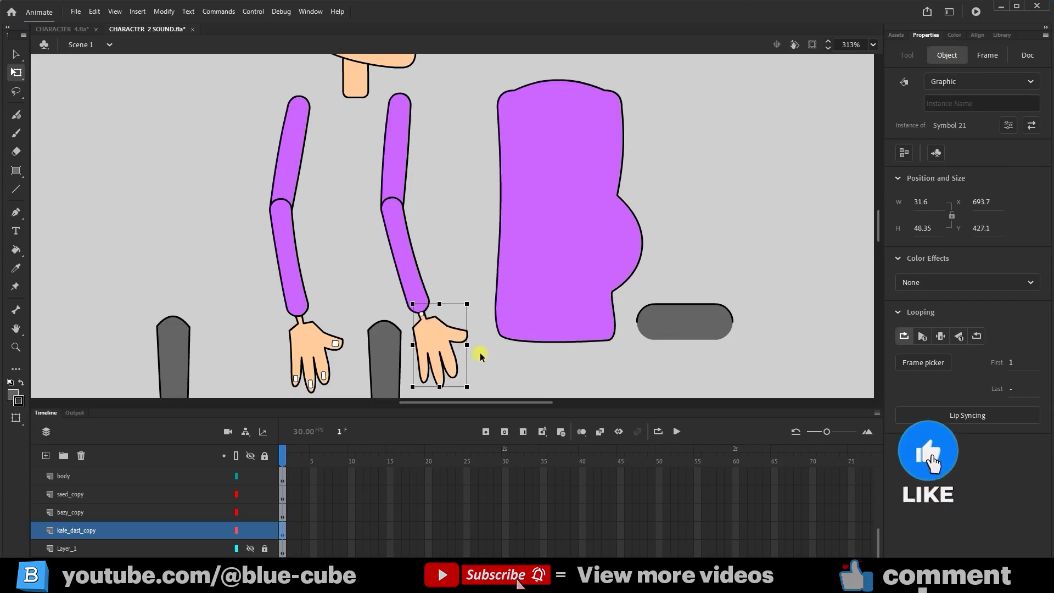
{"action": "left_click", "coordinate": [406, 359]}
{"action": "scroll", "coordinate": [385, 297], "scroll_direction": "down", "scroll_amount": 3}
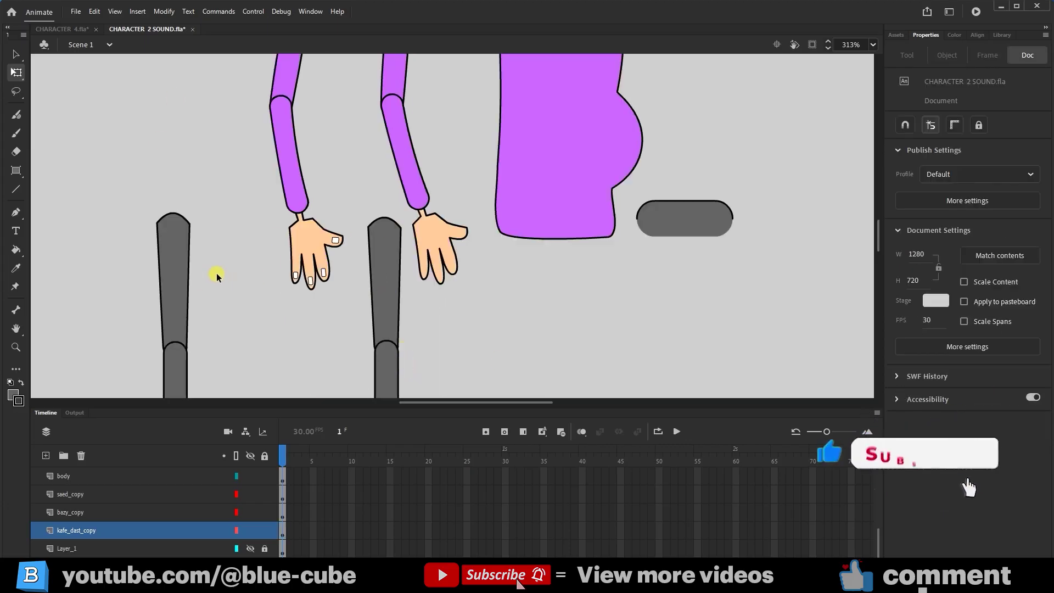
{"action": "left_click", "coordinate": [435, 222]}
{"action": "left_click", "coordinate": [436, 226]}
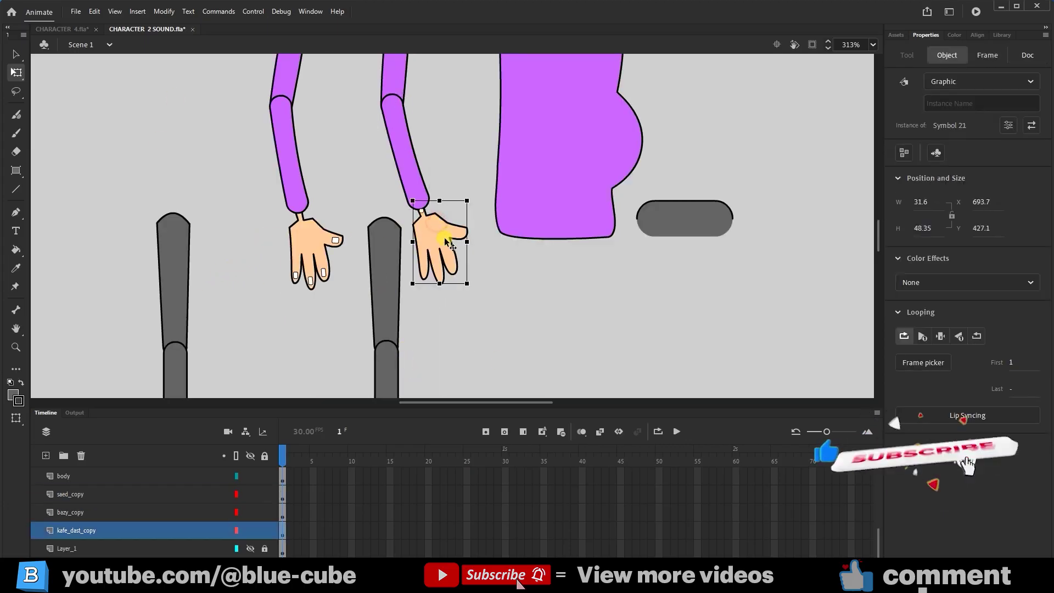
{"action": "left_click", "coordinate": [297, 180]}
{"action": "left_click", "coordinate": [317, 241]}
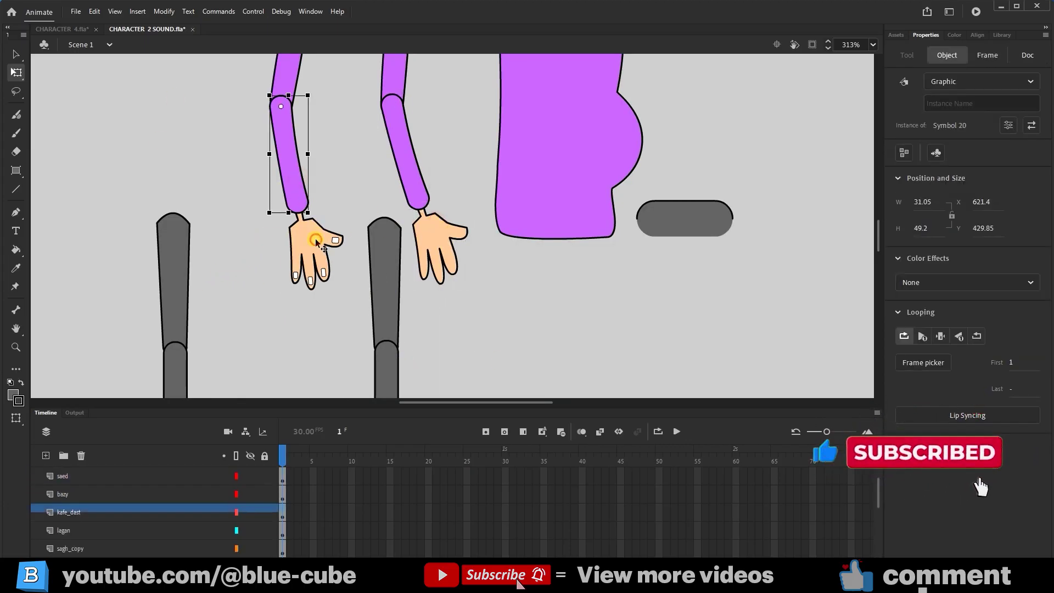
Step: Set the transformation points of both thighs near the hip ends and the front shin's at the knee
{"action": "left_click", "coordinate": [177, 243]}
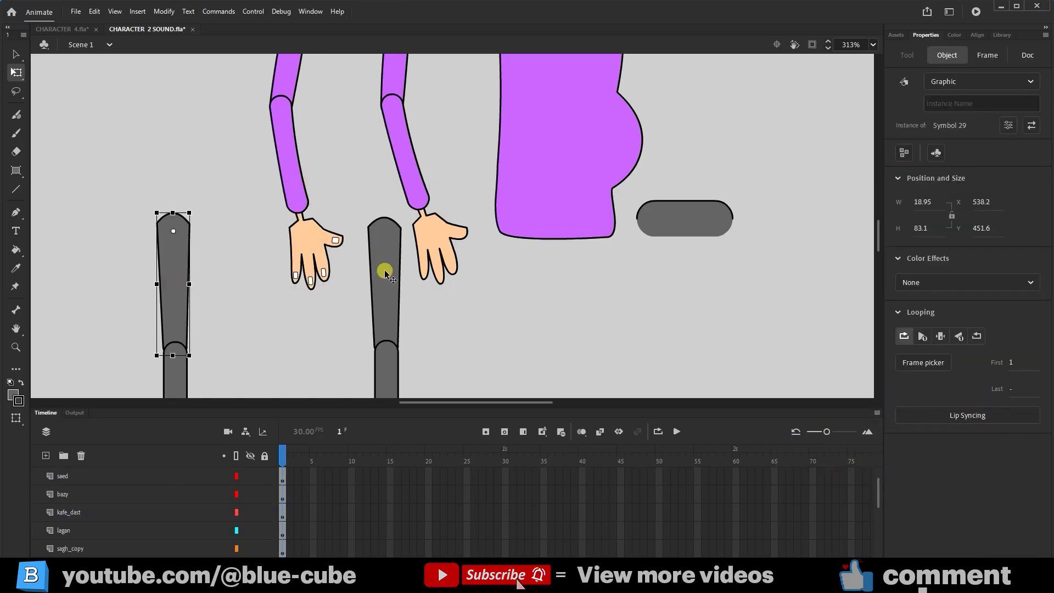
{"action": "left_click", "coordinate": [388, 289]}
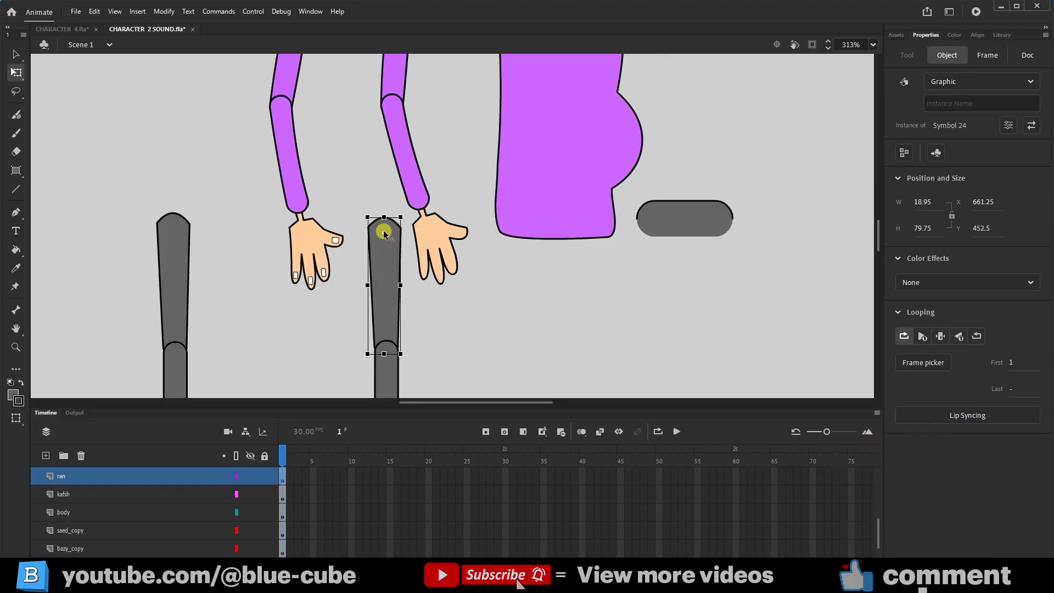
{"action": "scroll", "coordinate": [348, 302], "scroll_direction": "down", "scroll_amount": 5}
{"action": "left_click", "coordinate": [384, 181]}
{"action": "left_click_drag", "start_coordinate": [380, 196], "coordinate": [389, 148]}
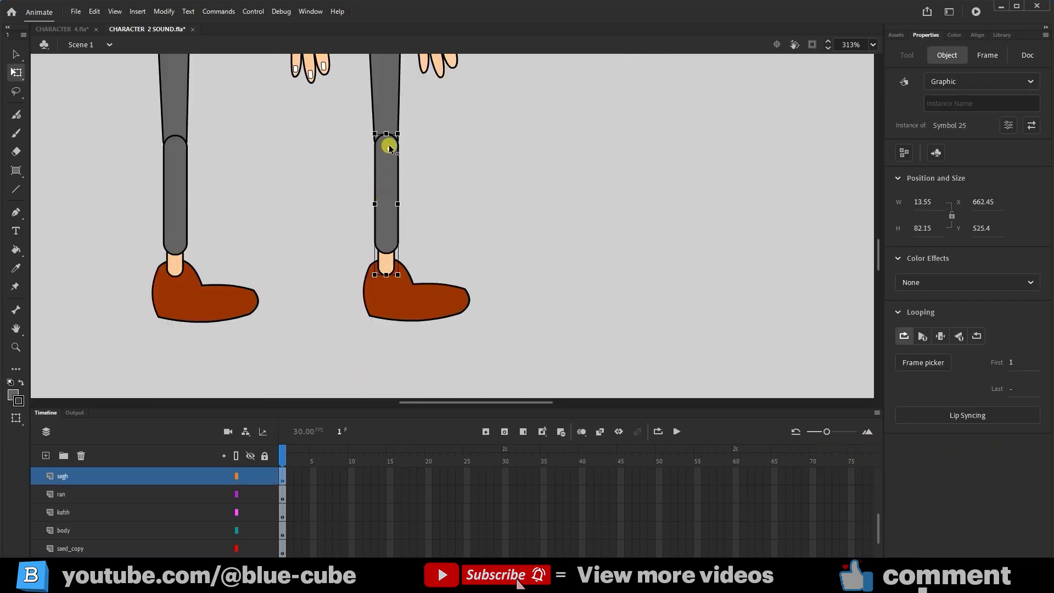
Step: Move the front shoe's transformation point to the ankle
{"action": "left_click", "coordinate": [425, 316]}
{"action": "left_click_drag", "start_coordinate": [417, 296], "coordinate": [385, 277]}
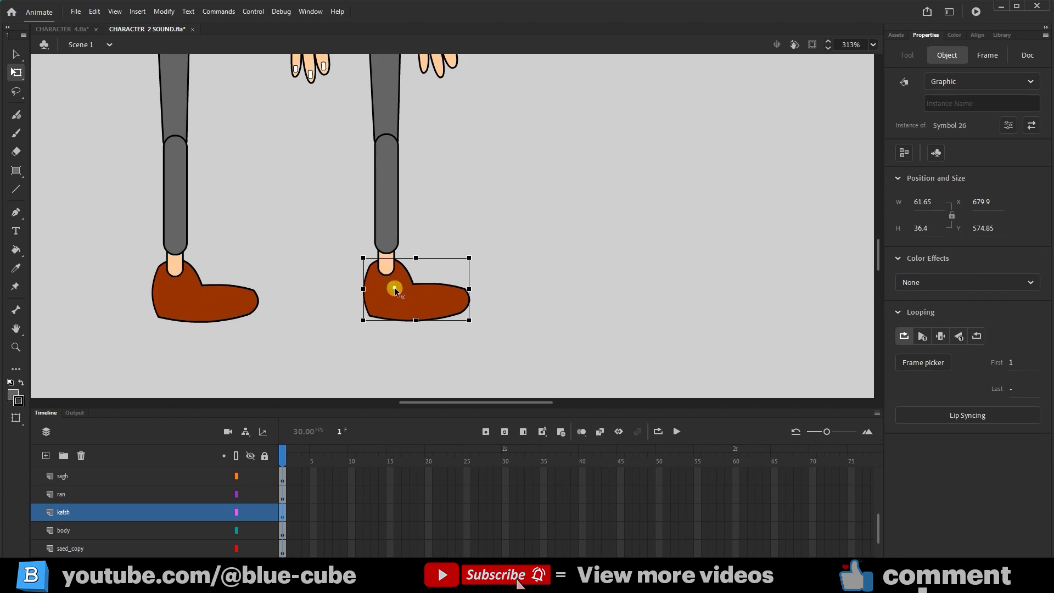
{"action": "left_click_drag", "start_coordinate": [388, 248], "coordinate": [384, 282]}
Step: Set the other leg's shin transformation point at the knee and its shoe's at the ankle
{"action": "left_click_drag", "start_coordinate": [219, 233], "coordinate": [333, 305]}
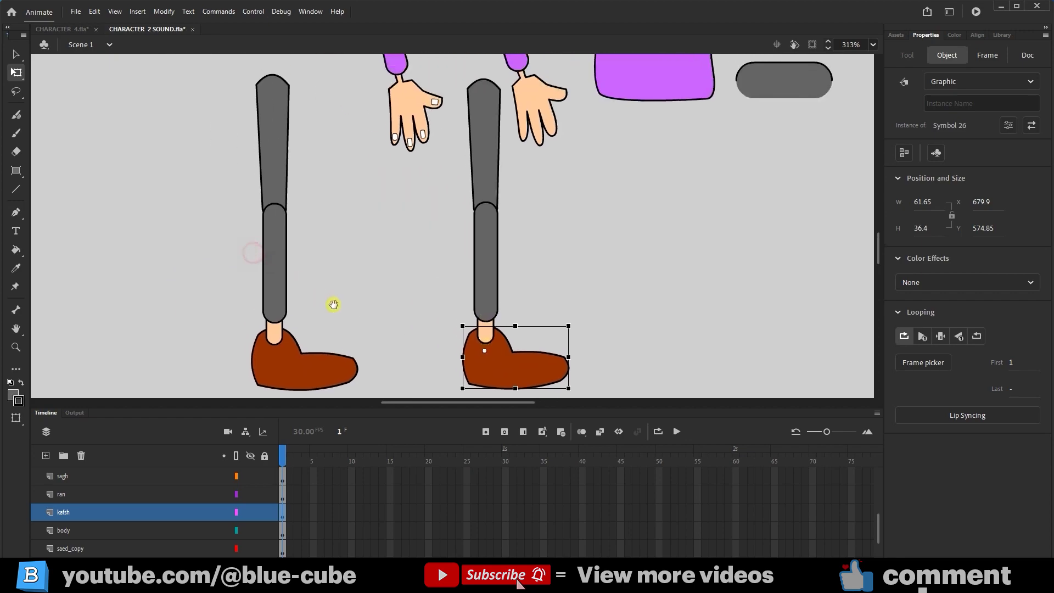
{"action": "left_click", "coordinate": [273, 177]}
{"action": "left_click", "coordinate": [275, 274]}
{"action": "left_click_drag", "start_coordinate": [274, 233], "coordinate": [277, 218]}
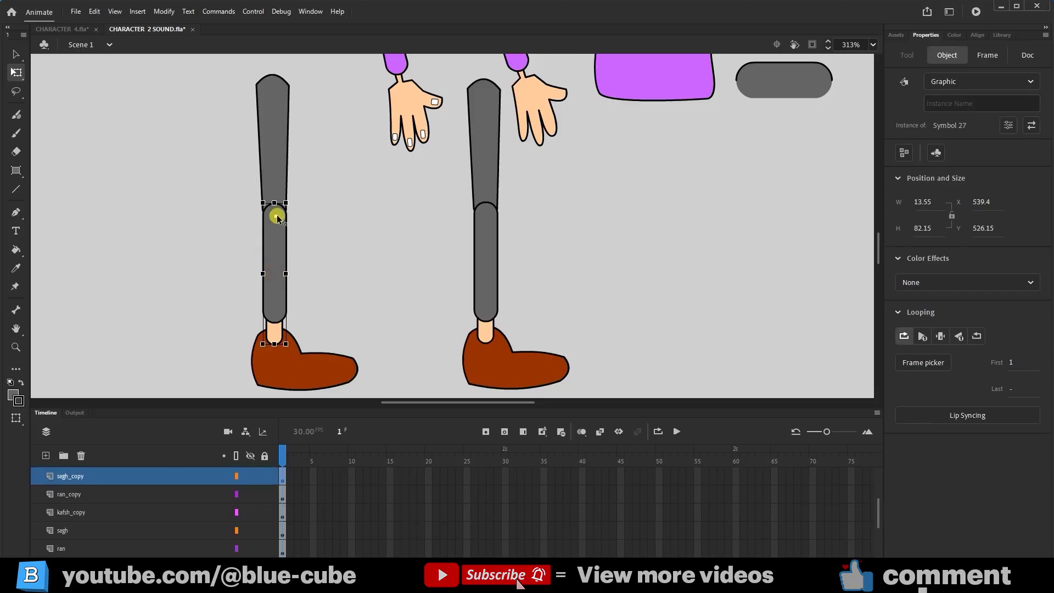
{"action": "left_click", "coordinate": [298, 361]}
{"action": "left_click_drag", "start_coordinate": [275, 350], "coordinate": [274, 350]}
Step: Move the grey pelvis shape away from the torso to sit centred beneath the head, between the hands
{"action": "left_click", "coordinate": [595, 206]}
{"action": "left_click_drag", "start_coordinate": [593, 131], "coordinate": [569, 309]}
{"action": "left_click", "coordinate": [16, 344]}
{"action": "left_click", "coordinate": [287, 256], "text": "alt"}
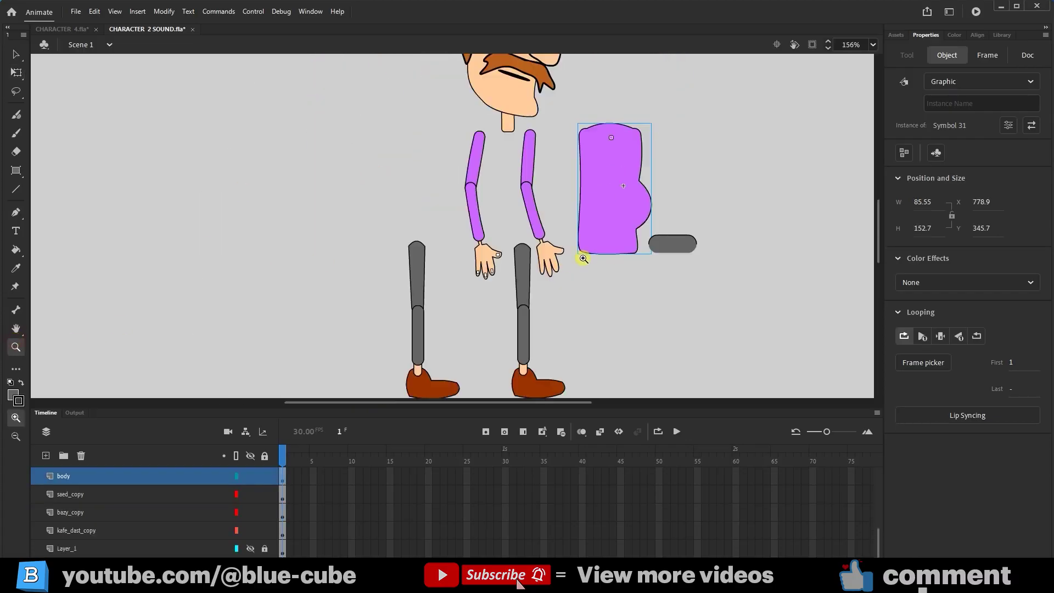
{"action": "left_click_drag", "start_coordinate": [584, 256], "coordinate": [455, 303]}
{"action": "left_click", "coordinate": [15, 72]}
{"action": "left_click", "coordinate": [546, 293]}
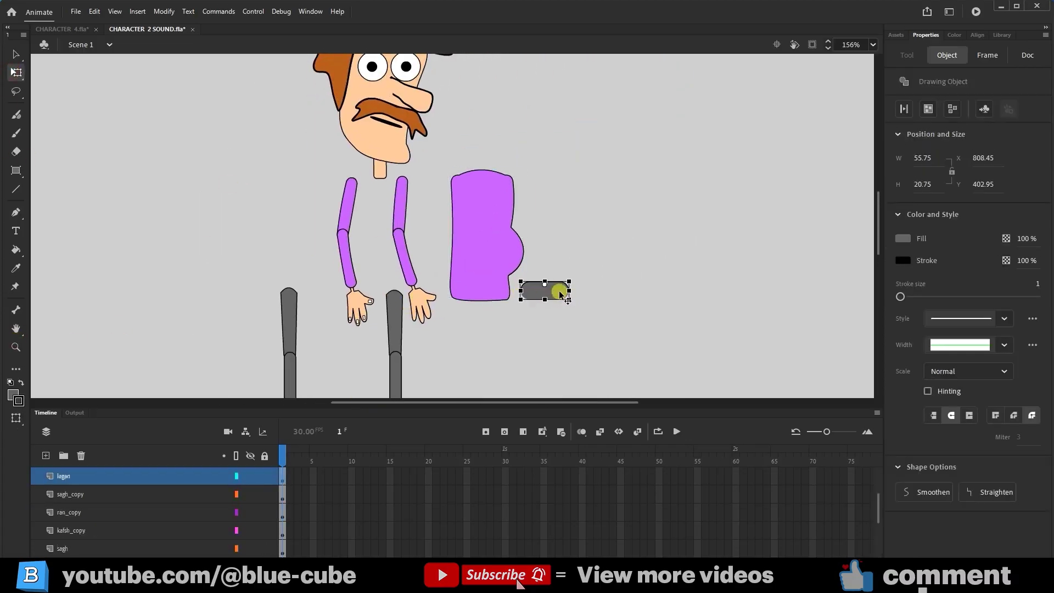
{"action": "left_click_drag", "start_coordinate": [560, 293], "coordinate": [393, 293]}
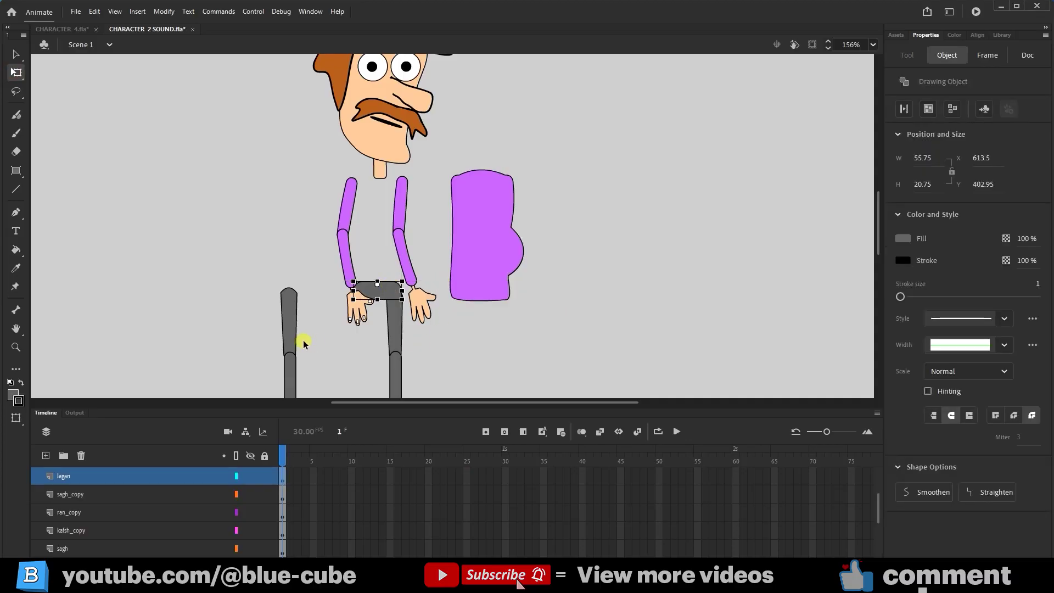
Step: Move both complete legs close together beneath the pelvis so their tops overlap it
{"action": "scroll", "coordinate": [206, 205], "scroll_direction": "down", "scroll_amount": 5}
{"action": "left_click", "coordinate": [282, 235]}
{"action": "scroll", "coordinate": [282, 235], "scroll_direction": "up", "scroll_amount": 3}
{"action": "left_click_drag", "start_coordinate": [313, 242], "coordinate": [396, 248]}
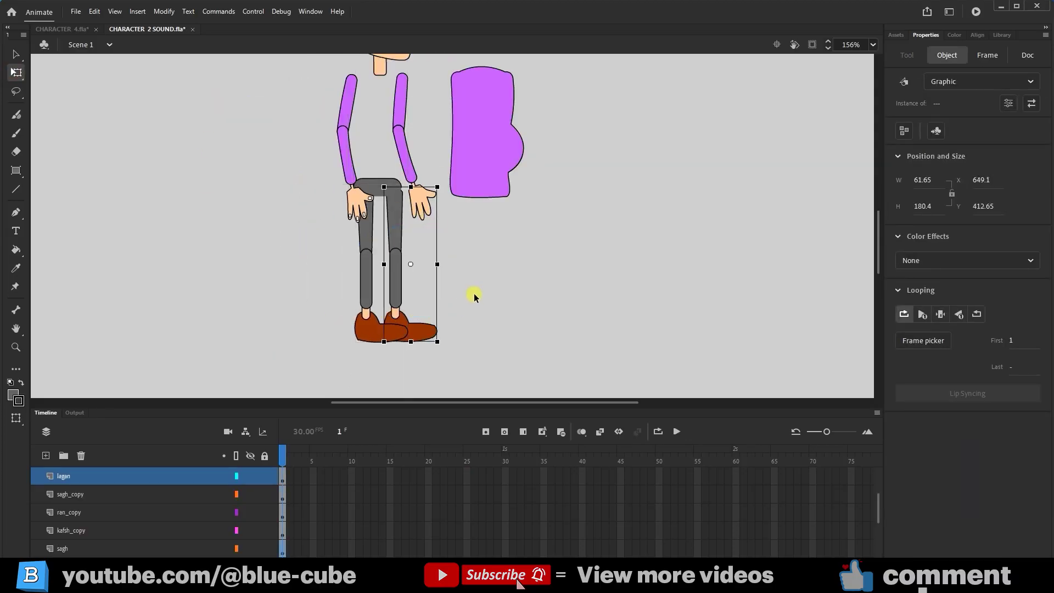
{"action": "left_click", "coordinate": [601, 273]}
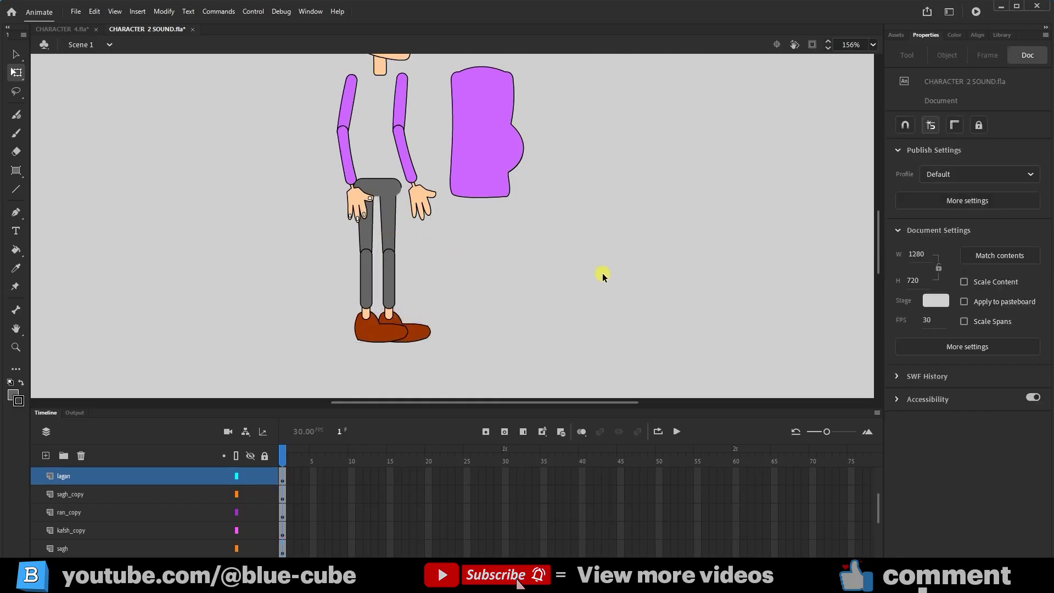
Step: Move the purple torso between the arms so it joins the neck and the pelvis
{"action": "scroll", "coordinate": [493, 245], "scroll_direction": "up", "scroll_amount": 3}
{"action": "left_click", "coordinate": [492, 242]}
{"action": "left_click_drag", "start_coordinate": [493, 243], "coordinate": [387, 242]}
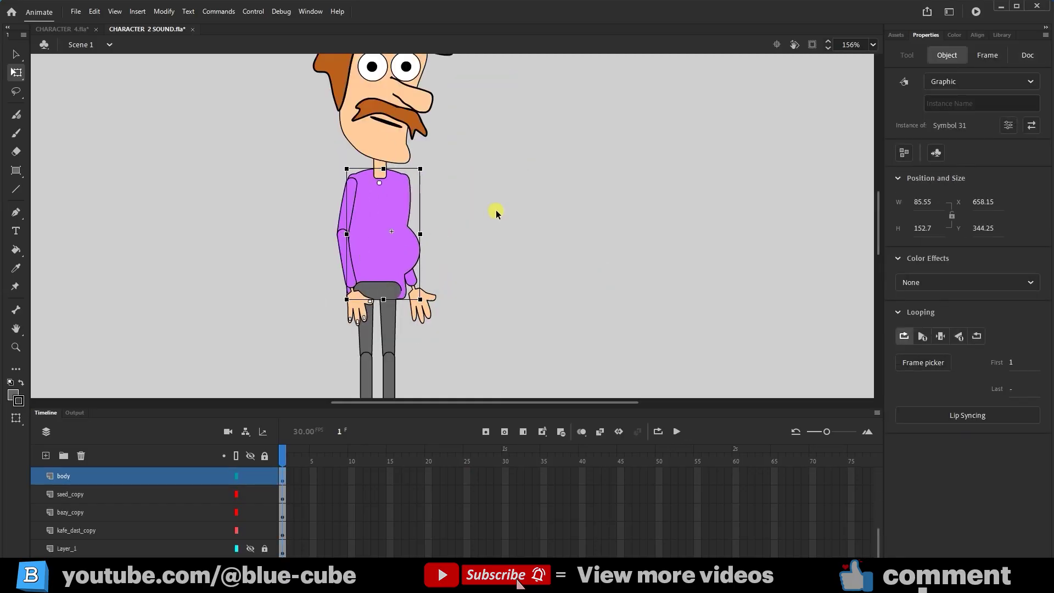
{"action": "left_click", "coordinate": [494, 212]}
{"action": "left_click", "coordinate": [390, 266]}
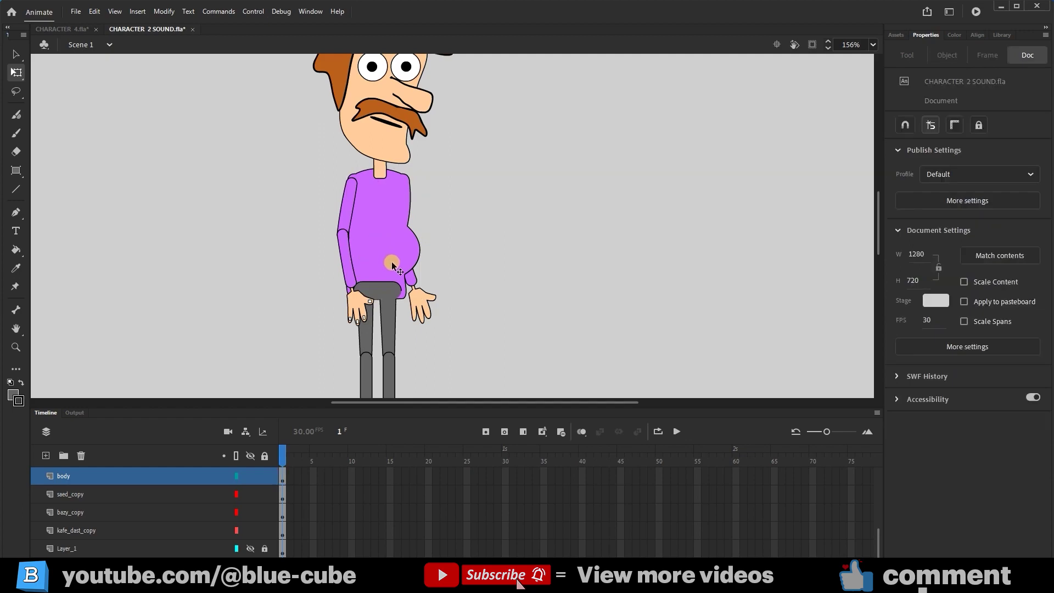
Step: Open the default animated assets and keep the Characters category filtered to all types
{"action": "scroll", "coordinate": [433, 283], "scroll_direction": "up", "scroll_amount": 3}
{"action": "left_click", "coordinate": [17, 347]}
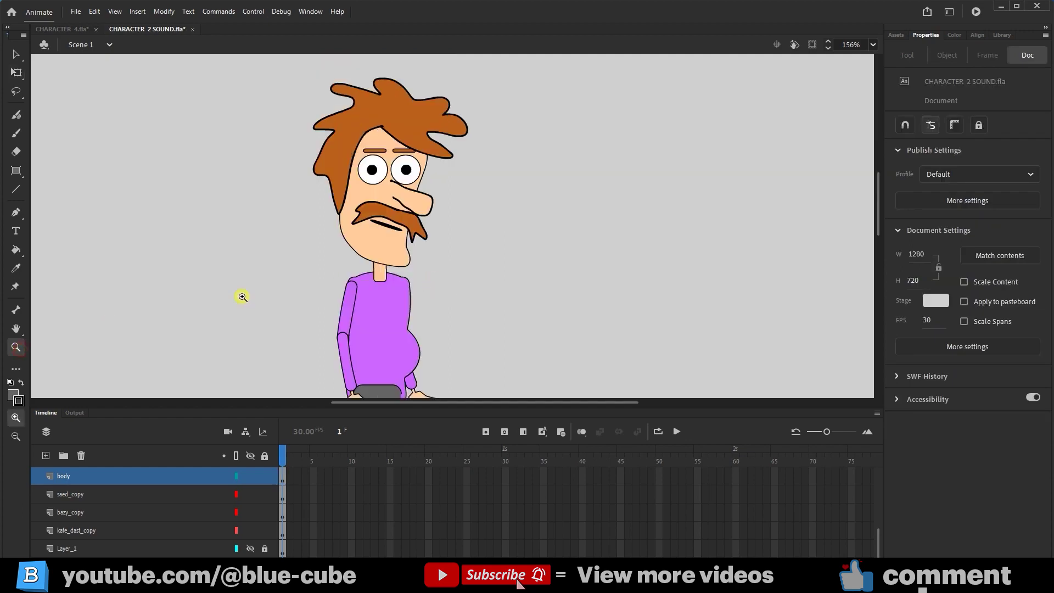
{"action": "left_click", "coordinate": [243, 294], "text": "alt"}
{"action": "left_click_drag", "start_coordinate": [605, 264], "coordinate": [576, 278]}
{"action": "left_click_drag", "start_coordinate": [560, 141], "coordinate": [405, 395]}
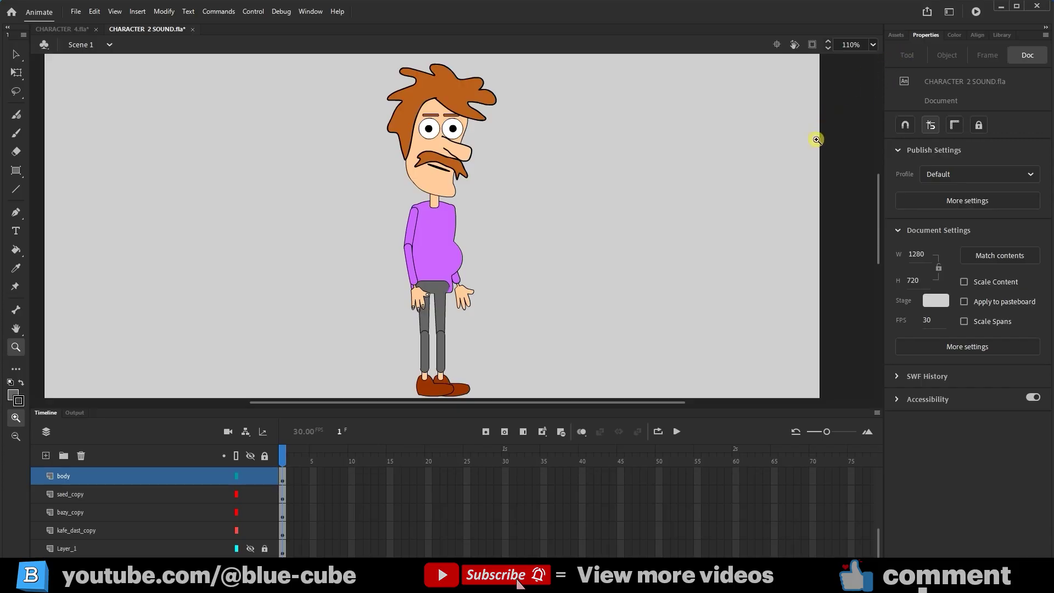
{"action": "left_click", "coordinate": [894, 36]}
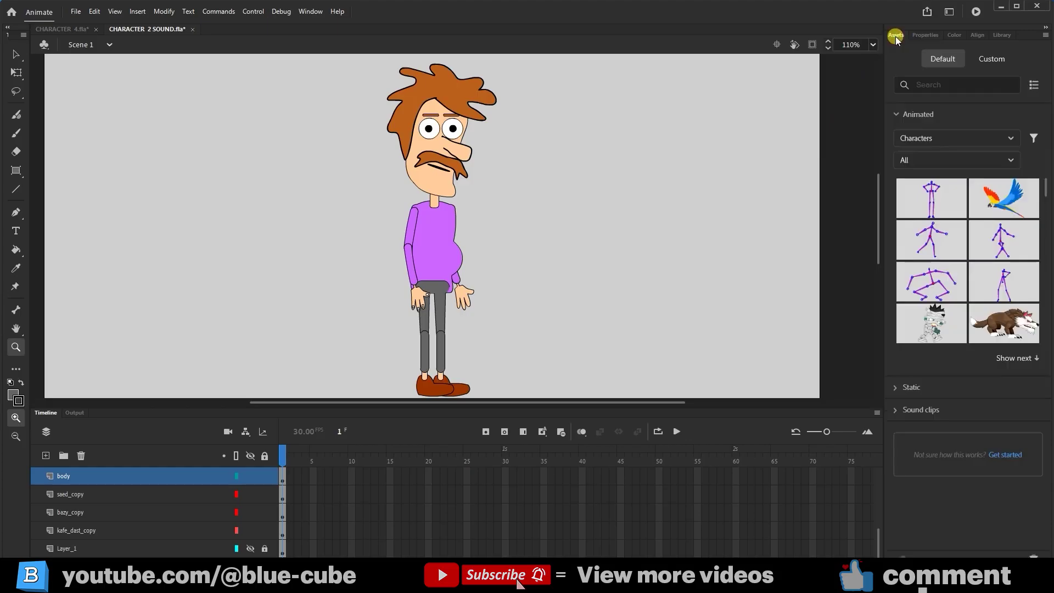
{"action": "left_click", "coordinate": [924, 142]}
{"action": "left_click", "coordinate": [922, 160]}
{"action": "left_click", "coordinate": [922, 165]}
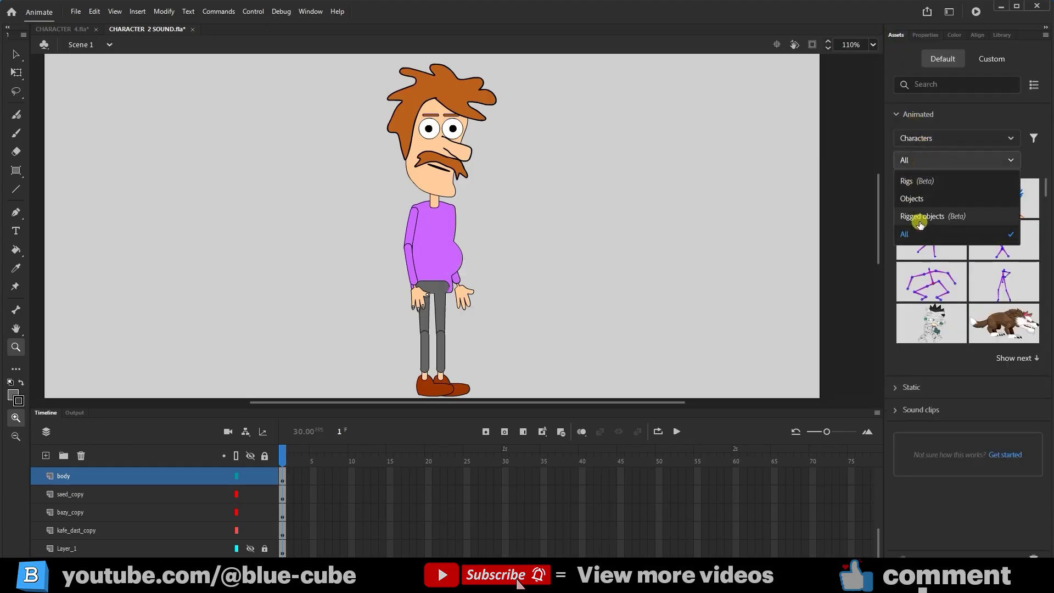
{"action": "left_click", "coordinate": [933, 233]}
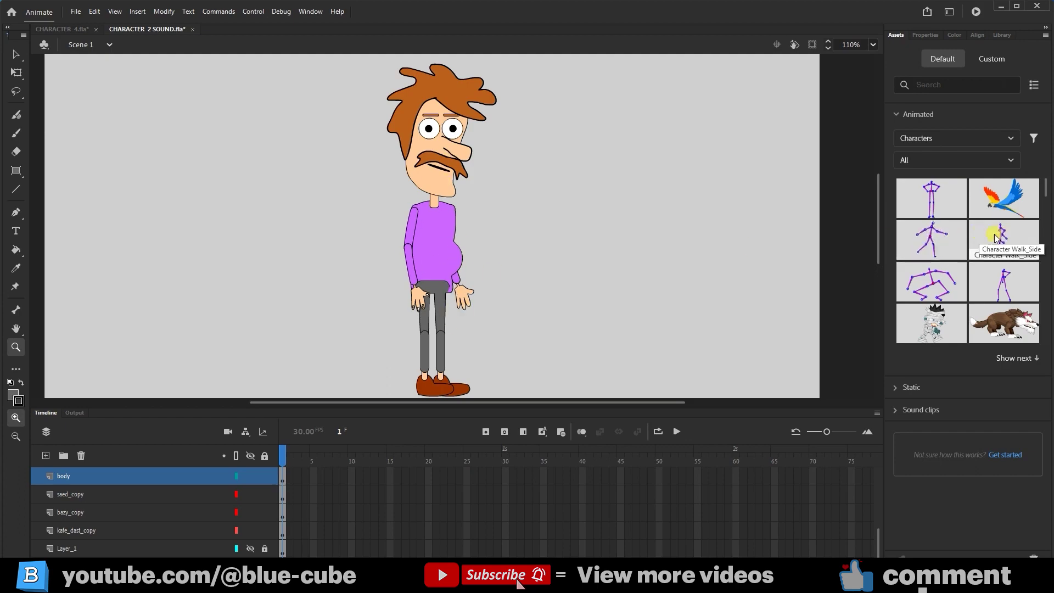
Step: Add the Character Walk_Side rig asset to the stage and place its Rig Mapping window beside the character
{"action": "left_click_drag", "start_coordinate": [1008, 237], "coordinate": [817, 236]}
{"action": "left_click_drag", "start_coordinate": [708, 234], "coordinate": [709, 233]}
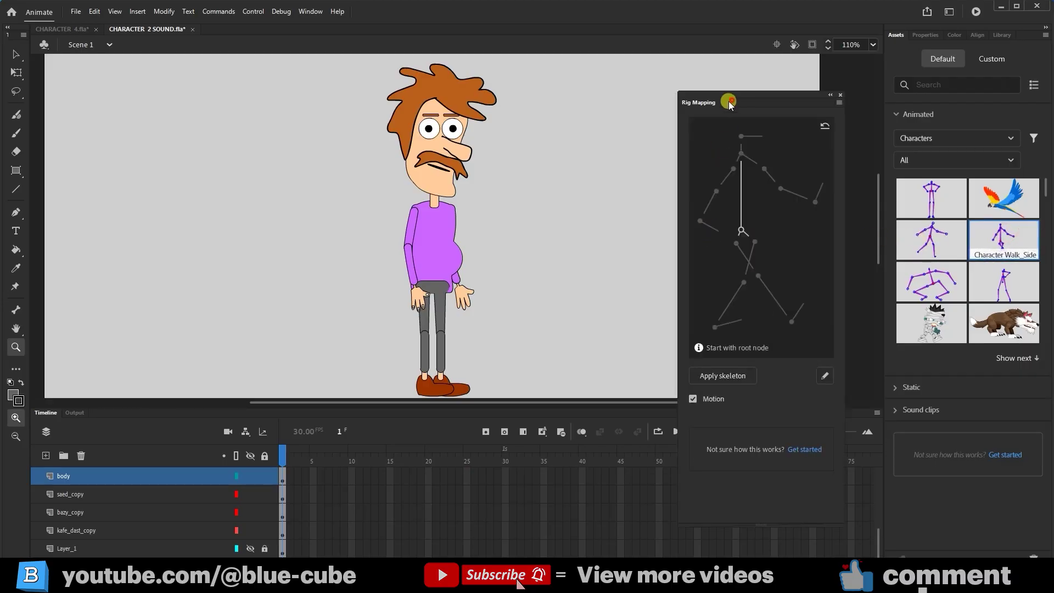
{"action": "left_click_drag", "start_coordinate": [729, 101], "coordinate": [668, 77]}
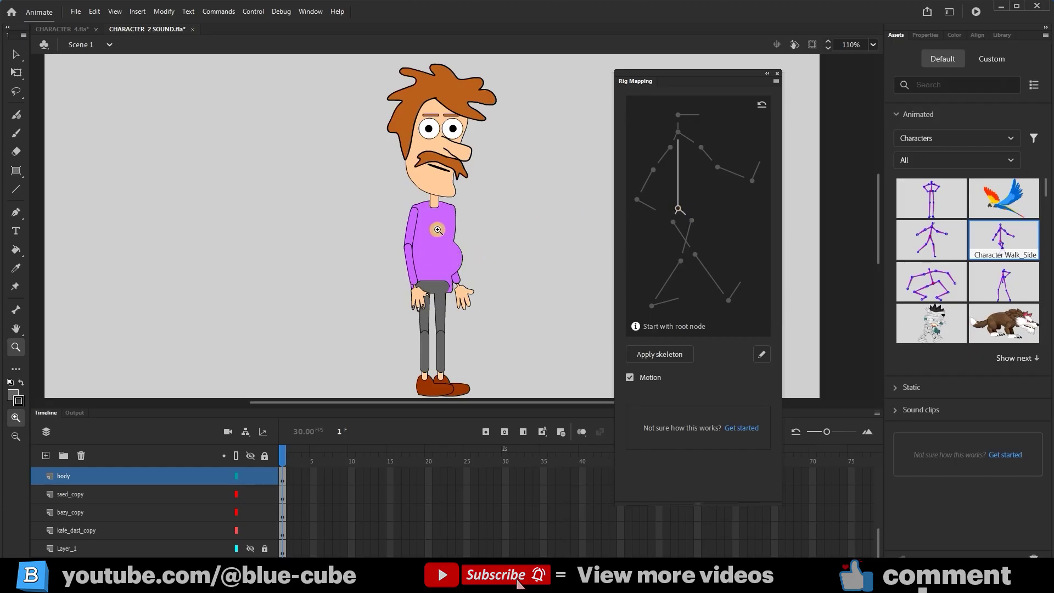
Step: Try to map the rig's Hip root node to the grey pelvis shape
{"action": "left_click", "coordinate": [678, 211]}
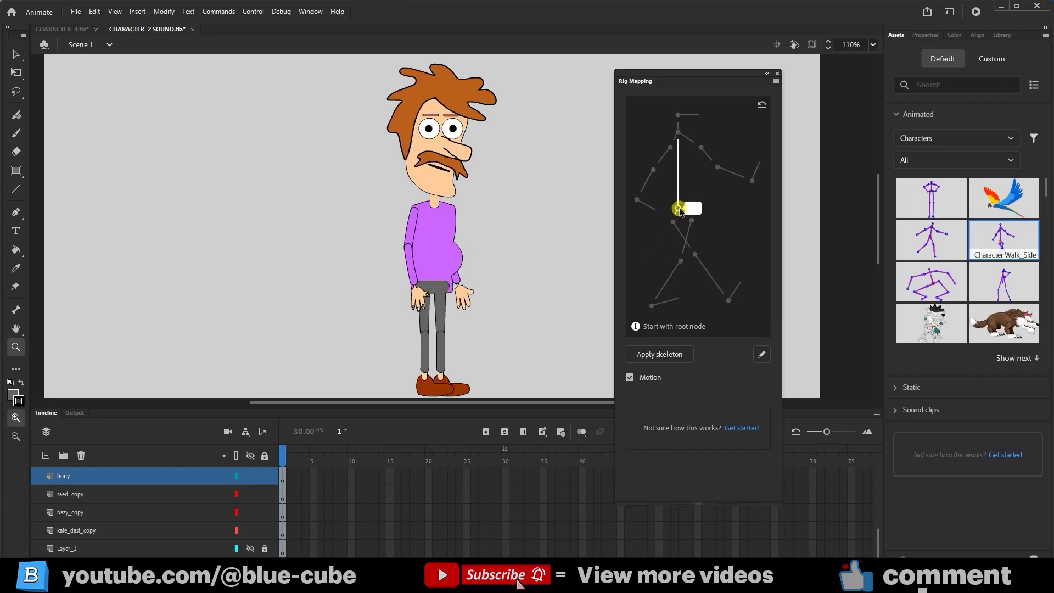
{"action": "left_click", "coordinate": [16, 72]}
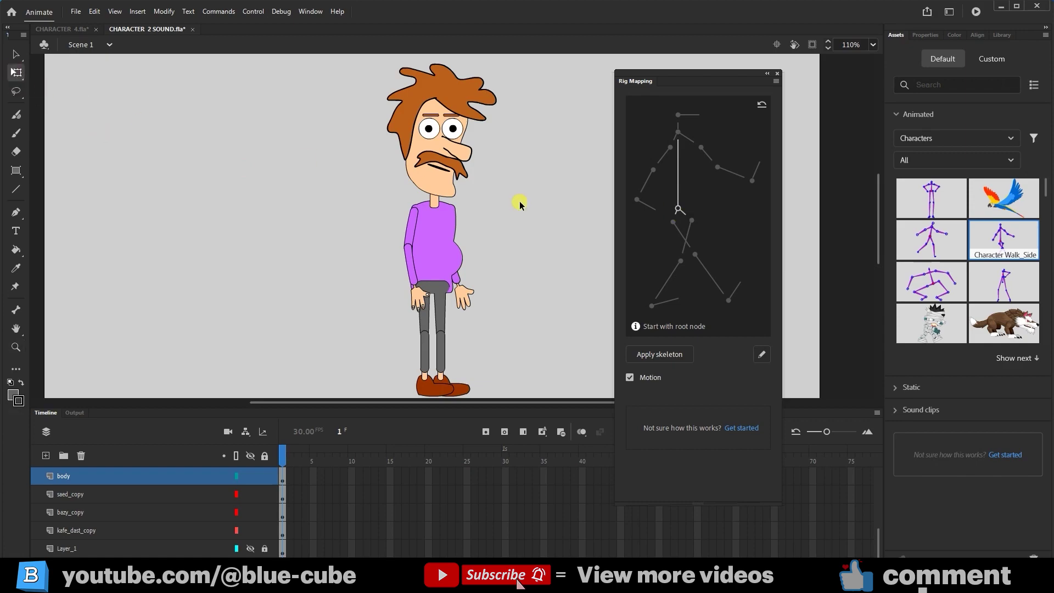
{"action": "left_click", "coordinate": [679, 209]}
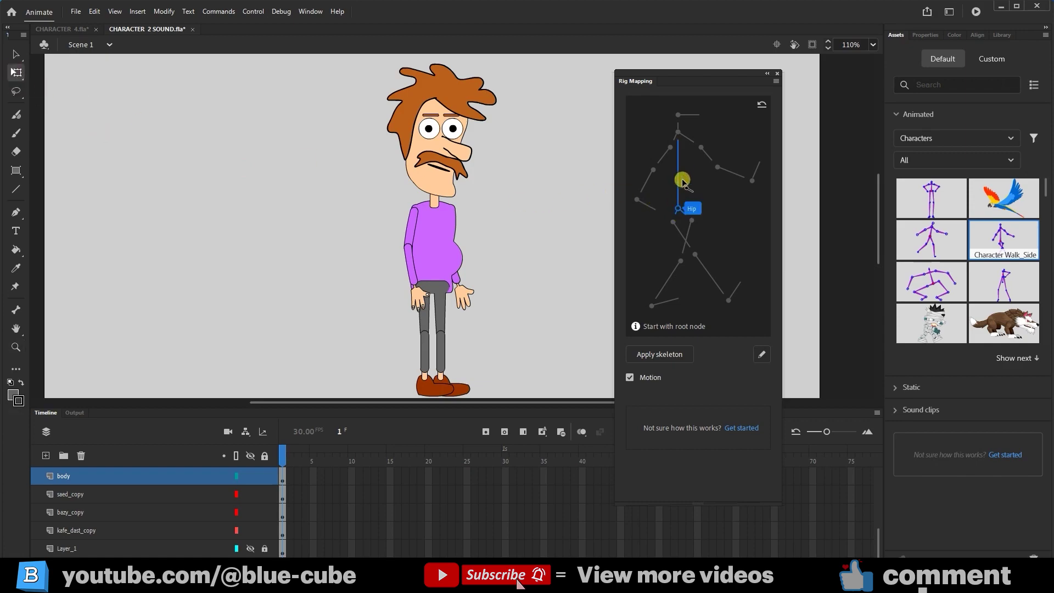
{"action": "left_click", "coordinate": [438, 287]}
{"action": "left_click", "coordinate": [436, 286]}
{"action": "left_click", "coordinate": [436, 287]}
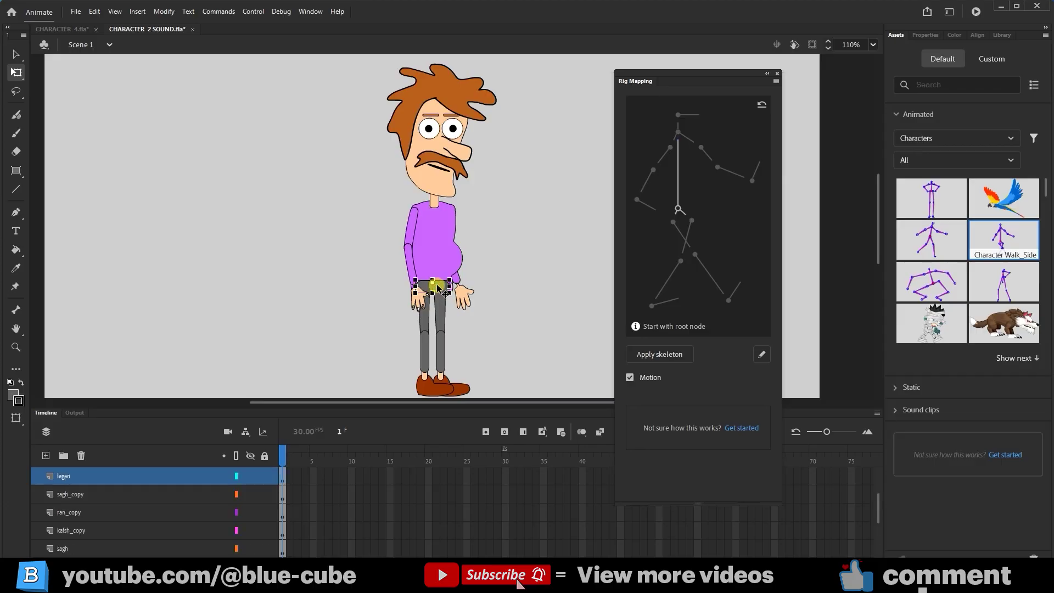
Step: Convert the grey pelvis shape to a symbol
{"action": "left_click", "coordinate": [16, 347]}
{"action": "left_click_drag", "start_coordinate": [548, 219], "coordinate": [479, 313]}
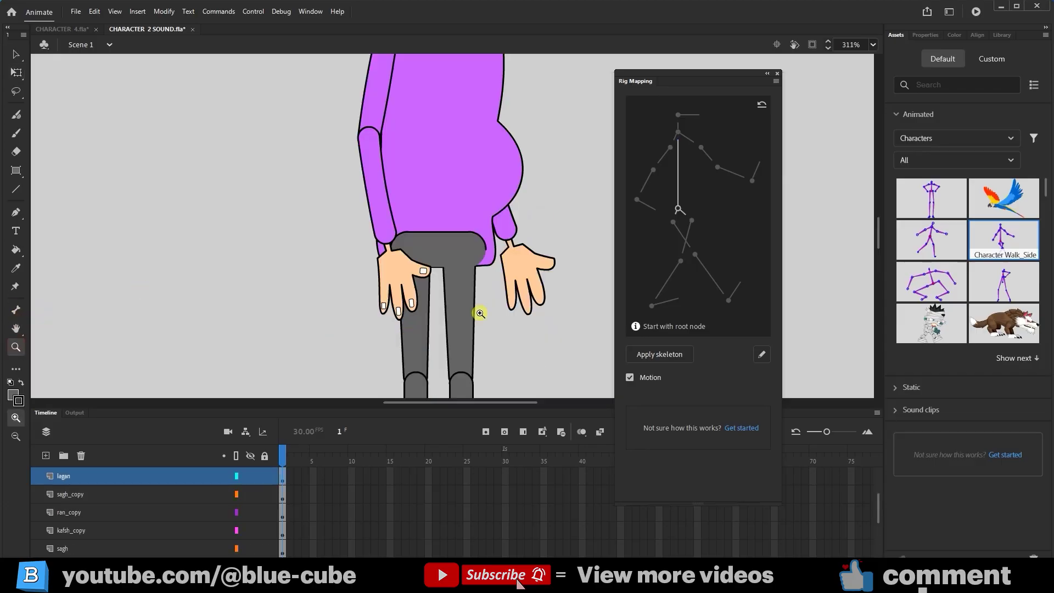
{"action": "key", "text": "q"}
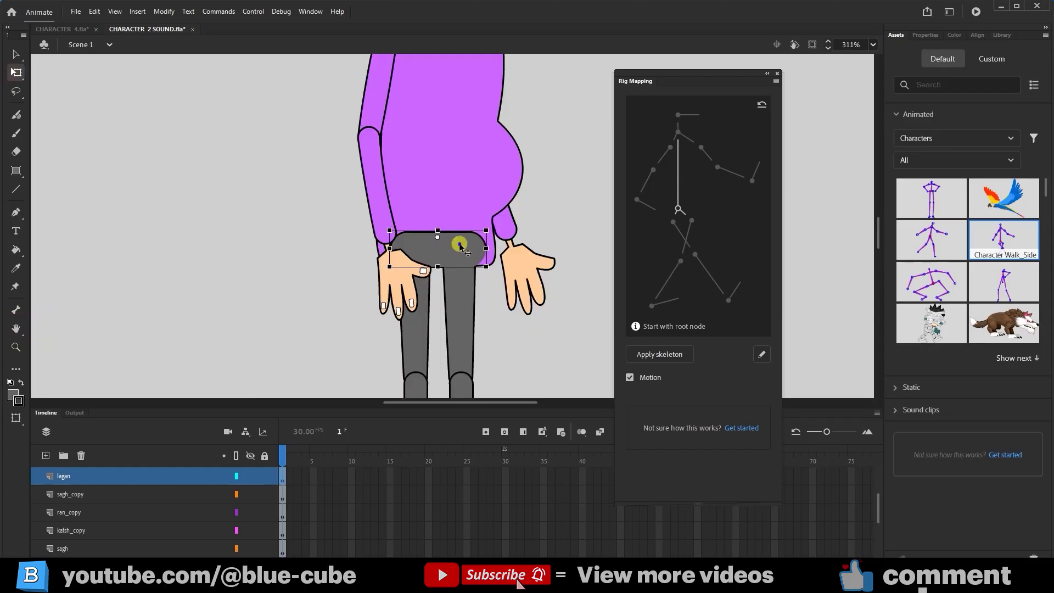
{"action": "right_click", "coordinate": [460, 245]}
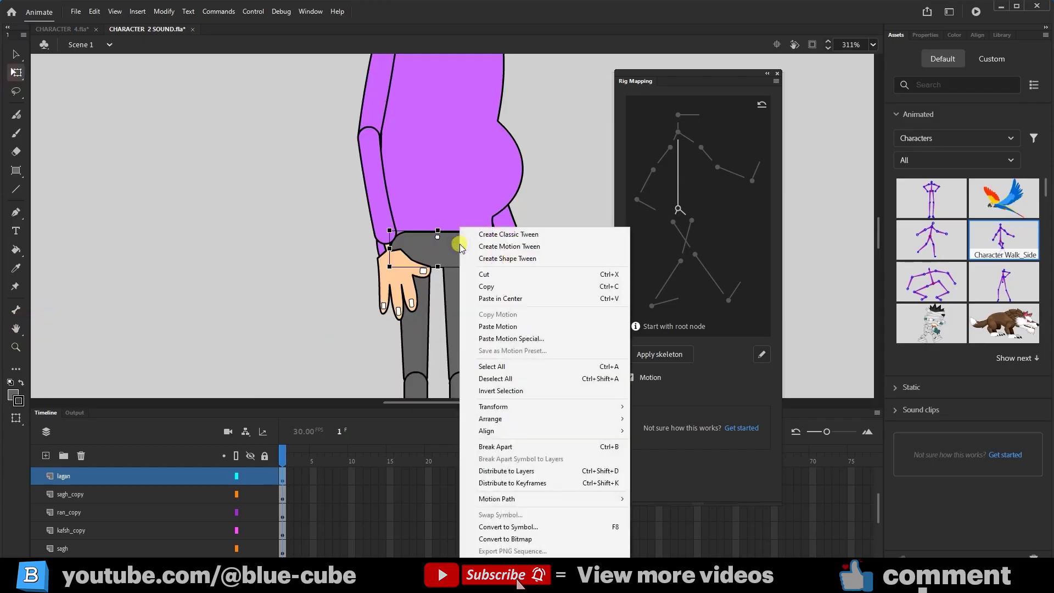
{"action": "left_click", "coordinate": [510, 527]}
{"action": "left_click", "coordinate": [831, 214]}
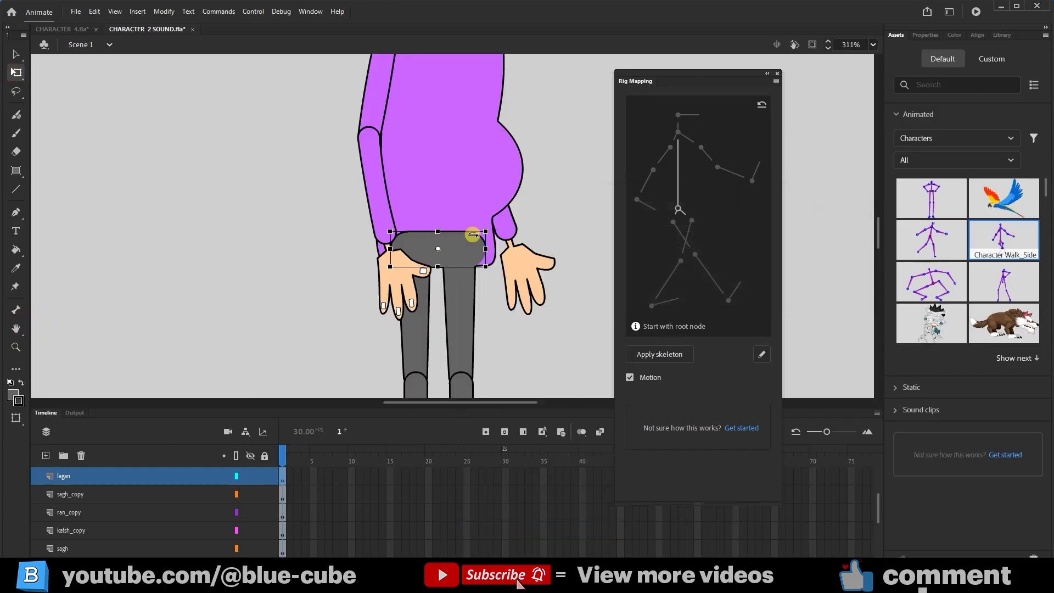
{"action": "left_click", "coordinate": [540, 195]}
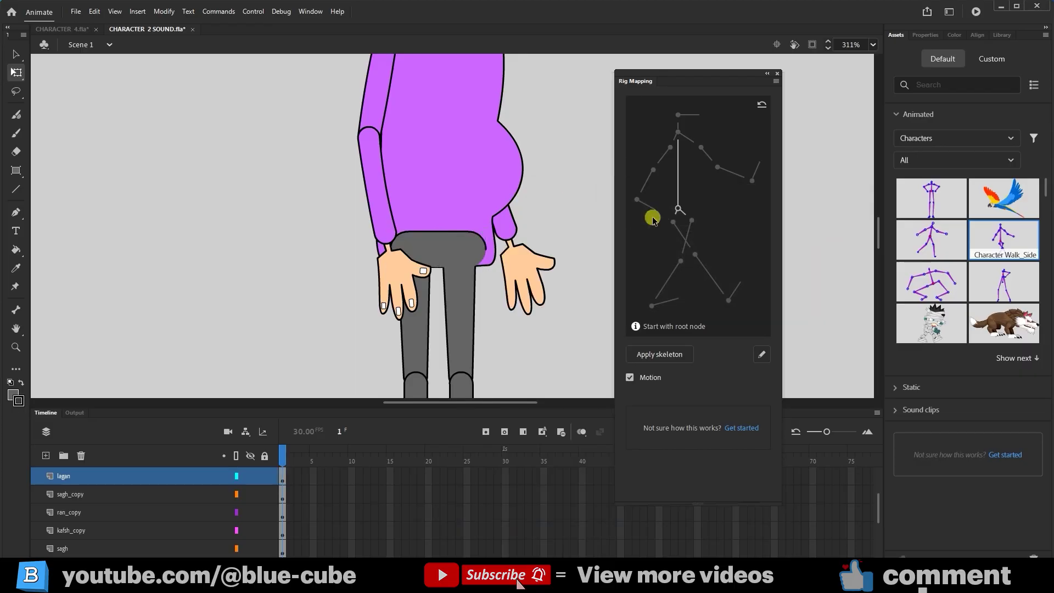
Step: Map the rig's Hip root node to the grey pelvis symbol
{"action": "left_click", "coordinate": [678, 204]}
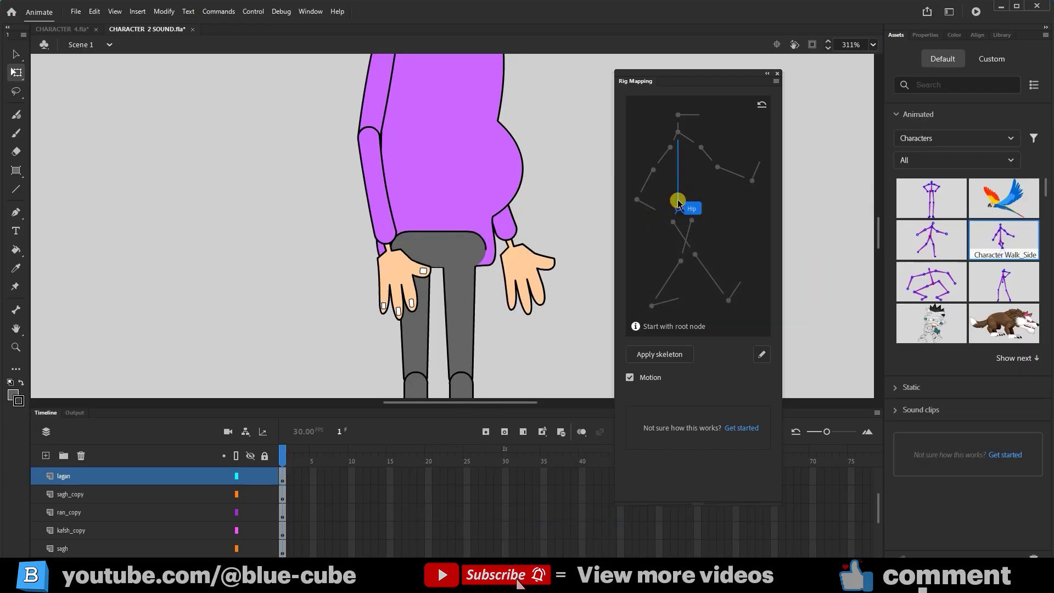
{"action": "left_click", "coordinate": [436, 255]}
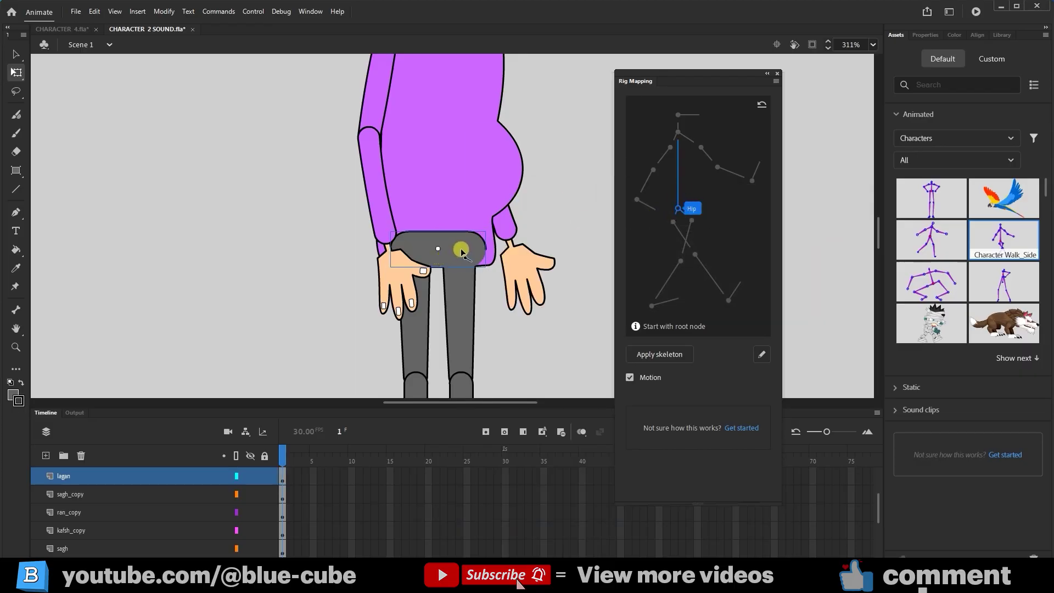
{"action": "left_click", "coordinate": [457, 252]}
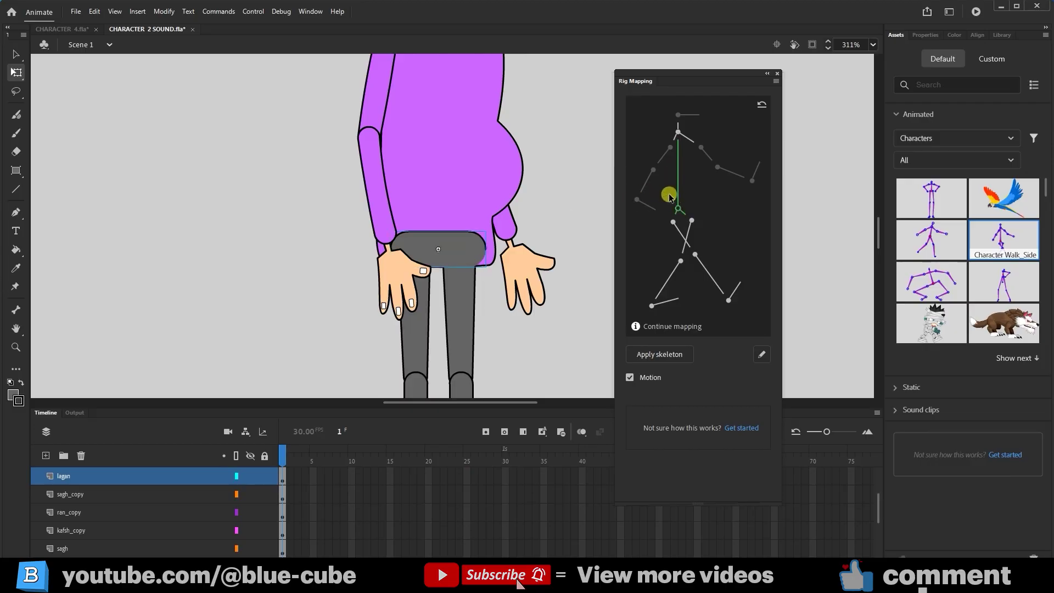
{"action": "left_click", "coordinate": [453, 253]}
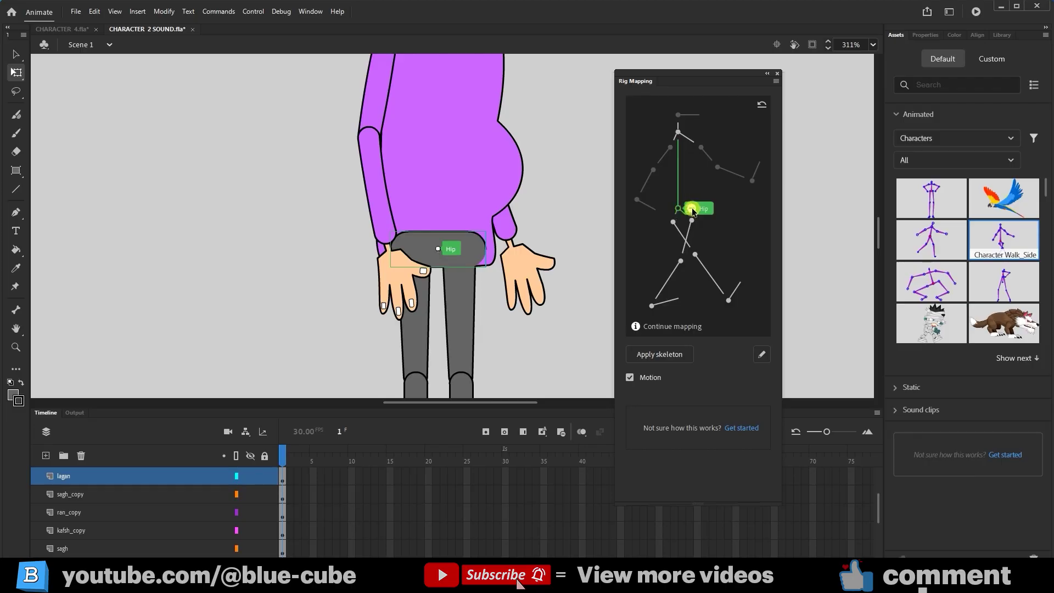
Step: Remove the Hip mapping and map the Hip root node to the grey pelvis again
{"action": "left_click", "coordinate": [693, 211]}
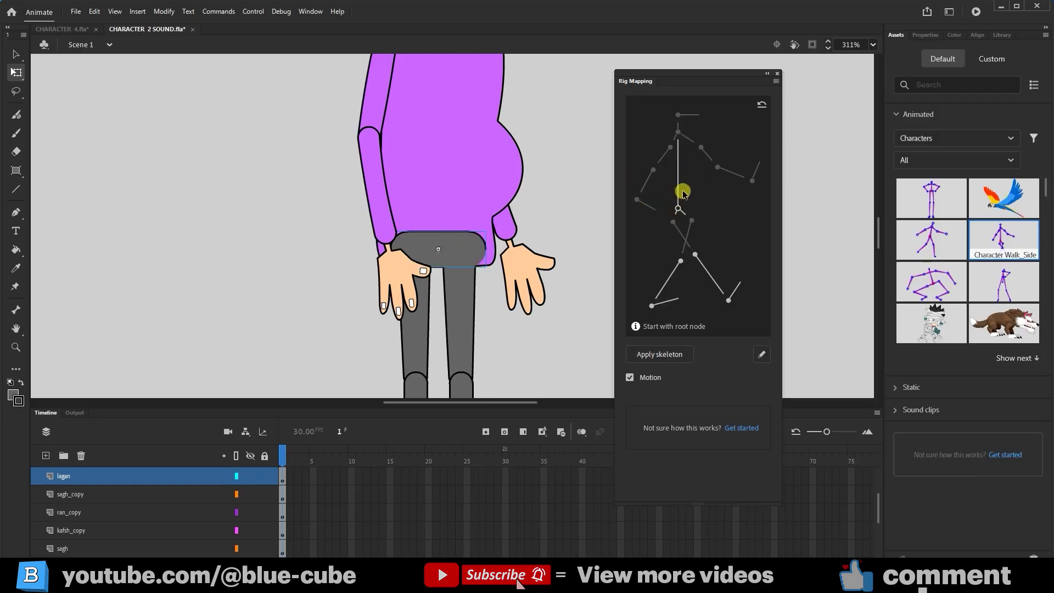
{"action": "left_click", "coordinate": [678, 207]}
{"action": "left_click", "coordinate": [441, 252]}
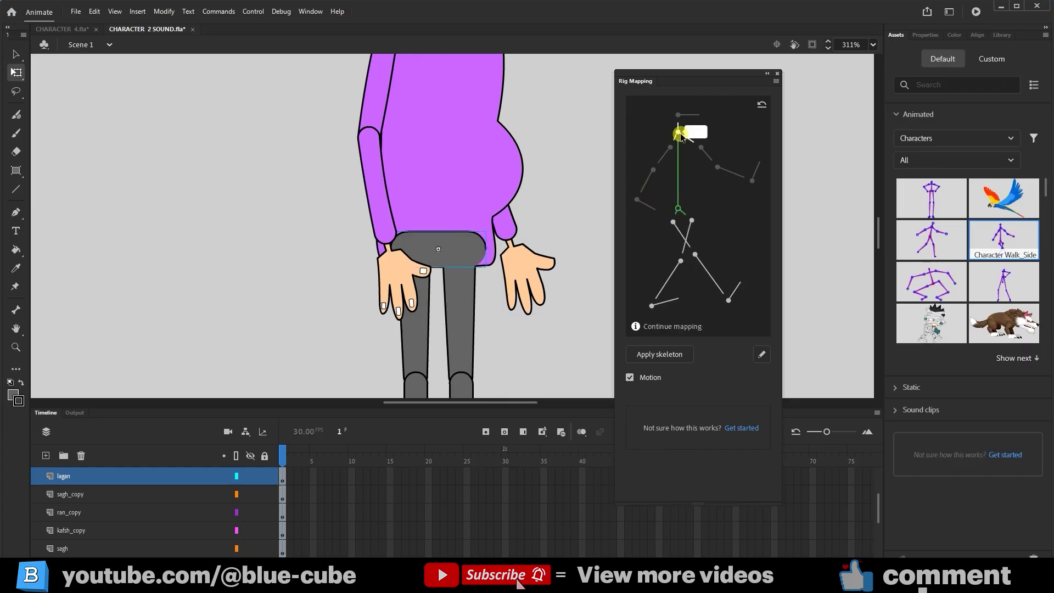
Step: Map the Torso node to the purple torso and the Head node to the character's head
{"action": "scroll", "coordinate": [541, 204], "scroll_direction": "up", "scroll_amount": 3}
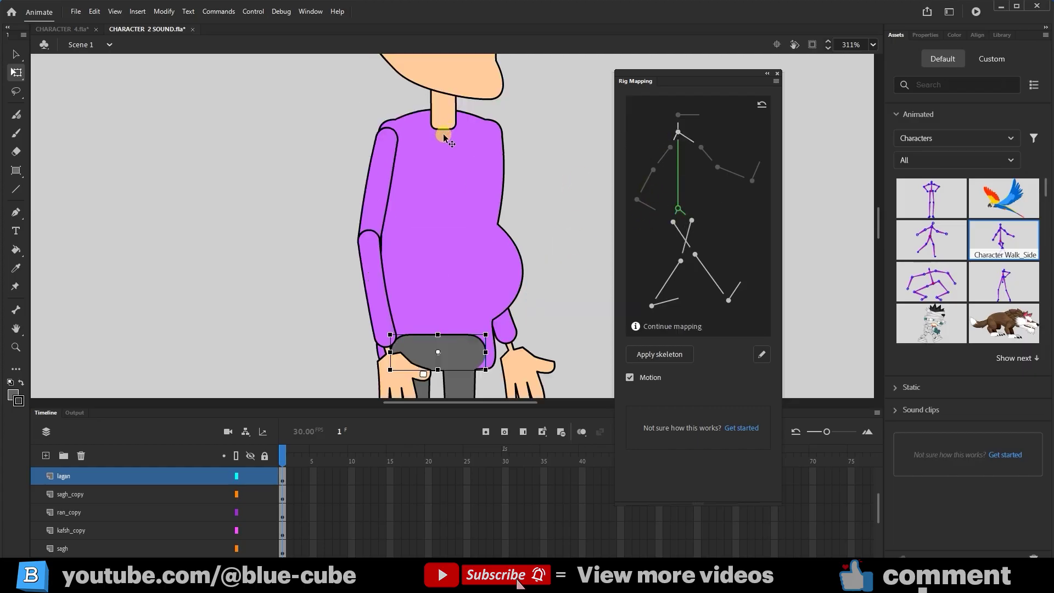
{"action": "left_click", "coordinate": [678, 132]}
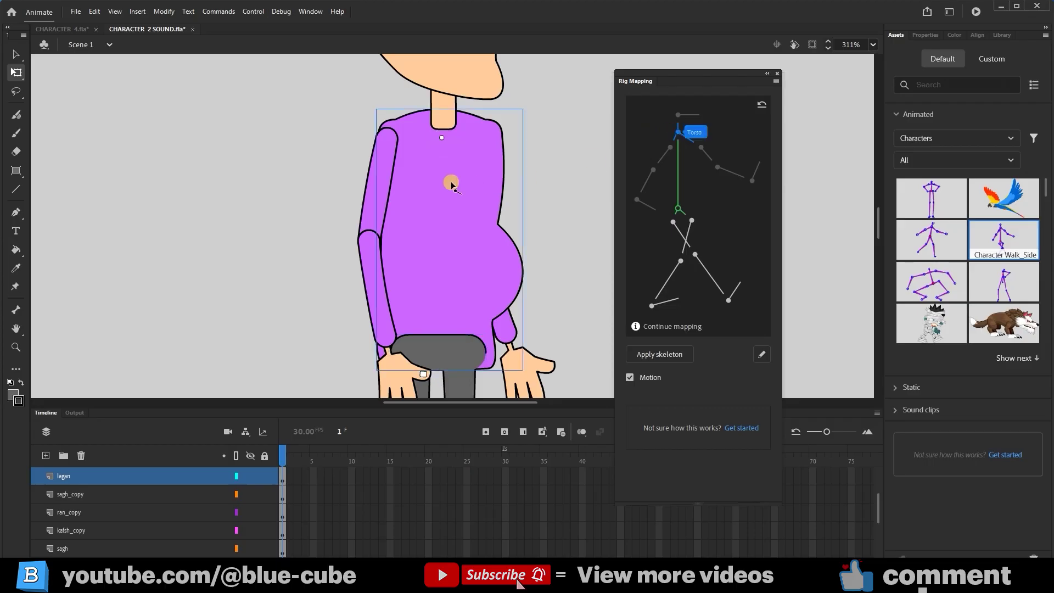
{"action": "left_click", "coordinate": [442, 141]}
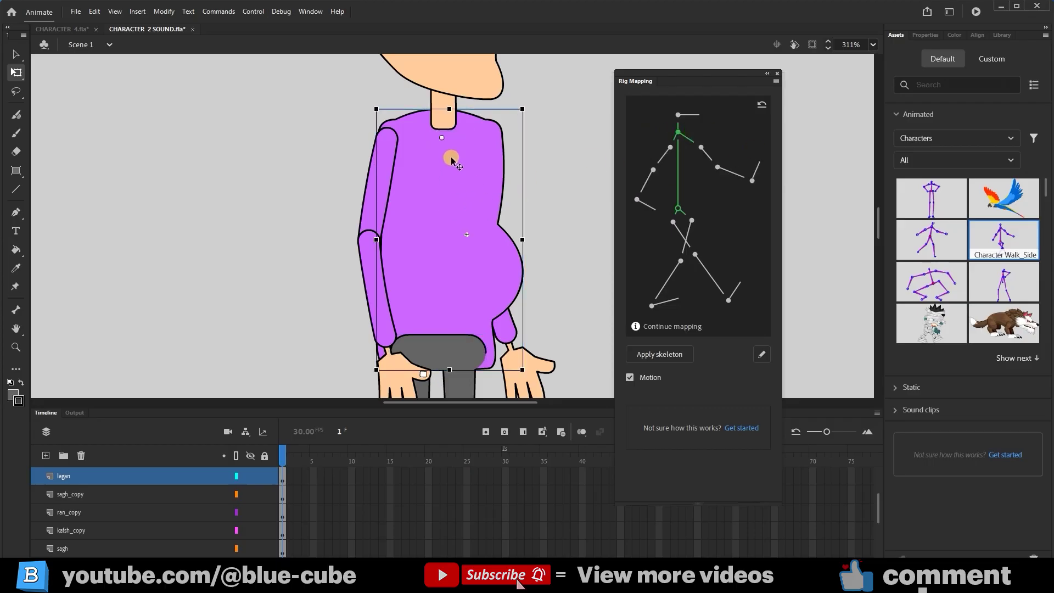
{"action": "scroll", "coordinate": [451, 160], "scroll_direction": "up", "scroll_amount": 3}
{"action": "left_click", "coordinate": [444, 241]}
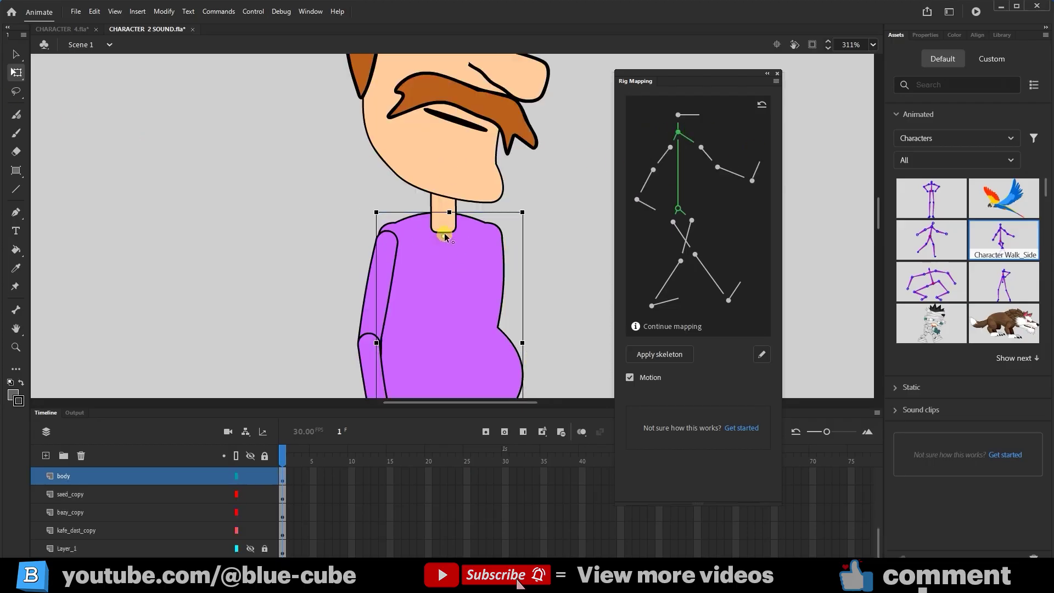
{"action": "left_click", "coordinate": [695, 115]}
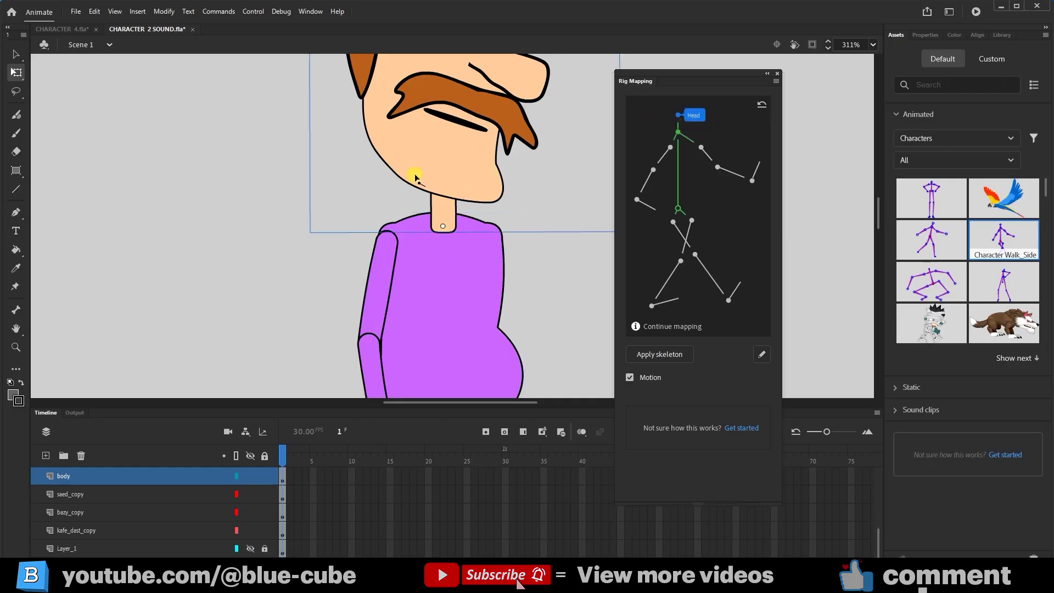
{"action": "left_click", "coordinate": [483, 181]}
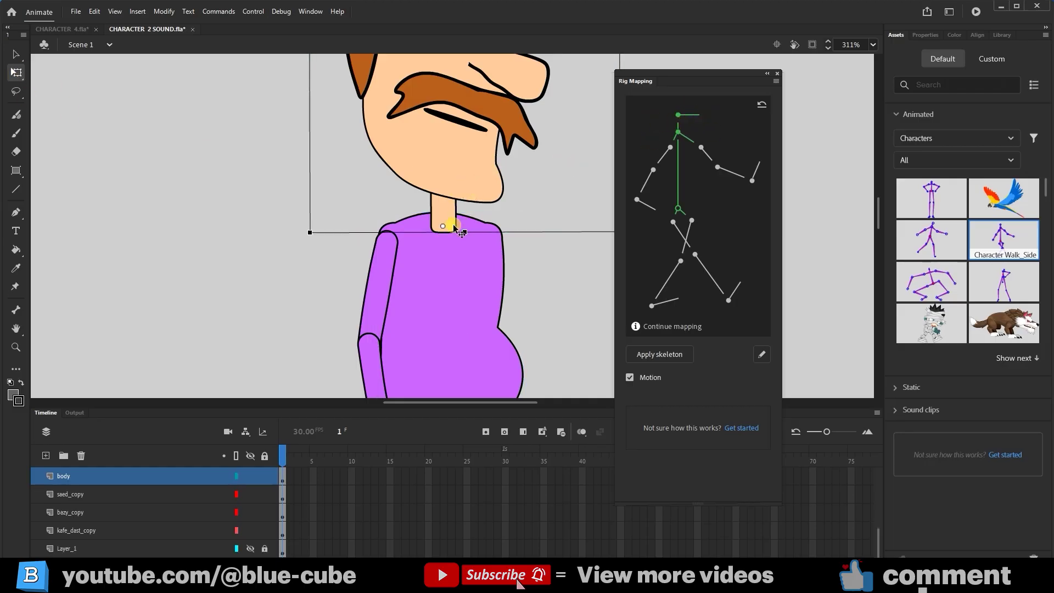
Step: Map the Arm_L, Forearm_L and Palm_L nodes to the front arm's upper arm, forearm and hand
{"action": "left_click", "coordinate": [670, 147]}
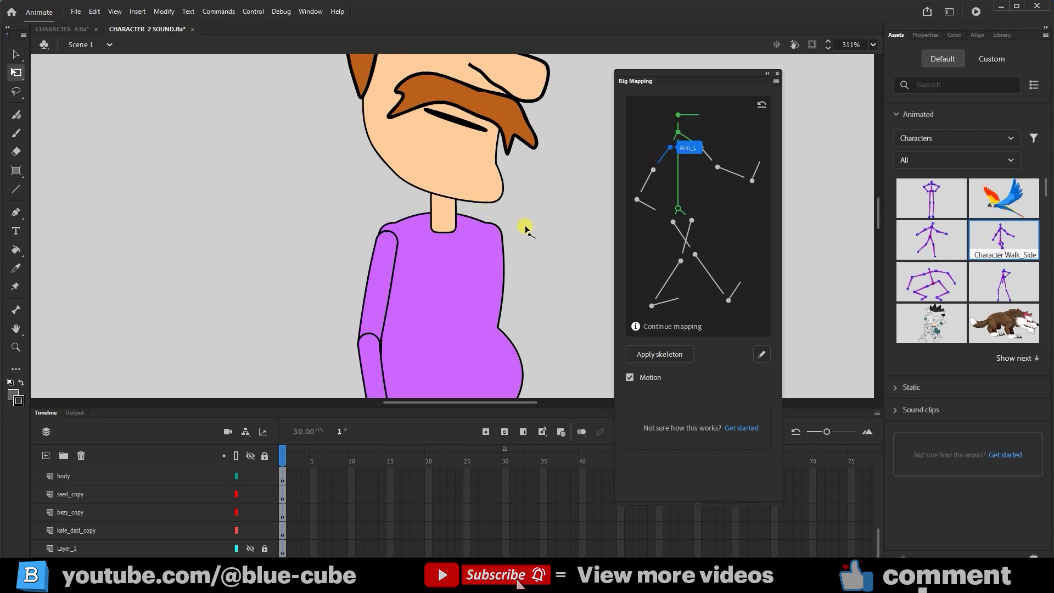
{"action": "left_click", "coordinate": [368, 291]}
{"action": "scroll", "coordinate": [377, 287], "scroll_direction": "down", "scroll_amount": 3}
{"action": "left_click", "coordinate": [655, 177]}
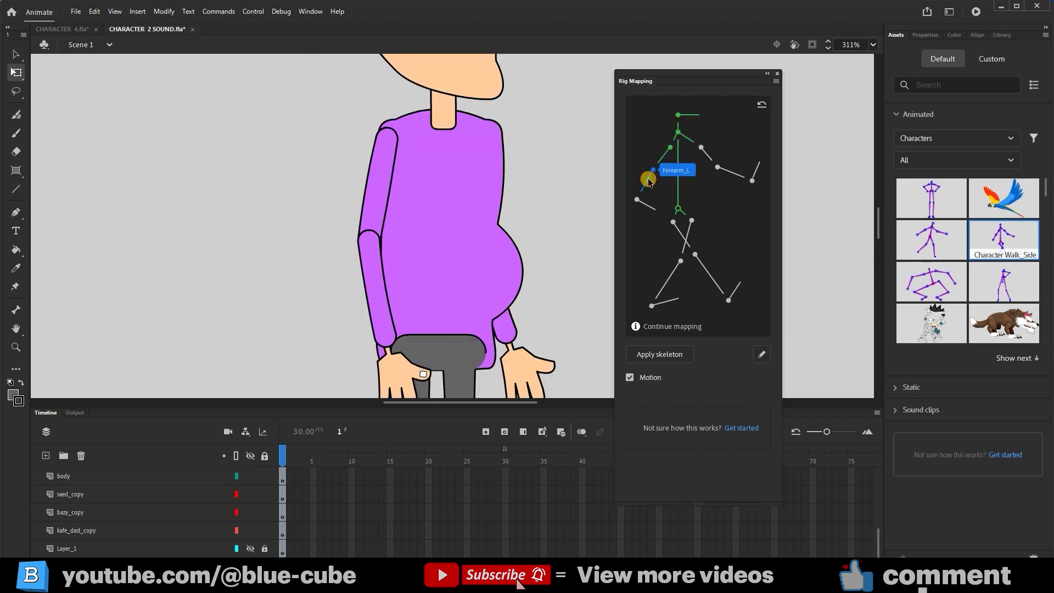
{"action": "left_click", "coordinate": [372, 288]}
{"action": "left_click", "coordinate": [638, 200]}
{"action": "left_click", "coordinate": [399, 372]}
{"action": "scroll", "coordinate": [406, 329], "scroll_direction": "down", "scroll_amount": 3}
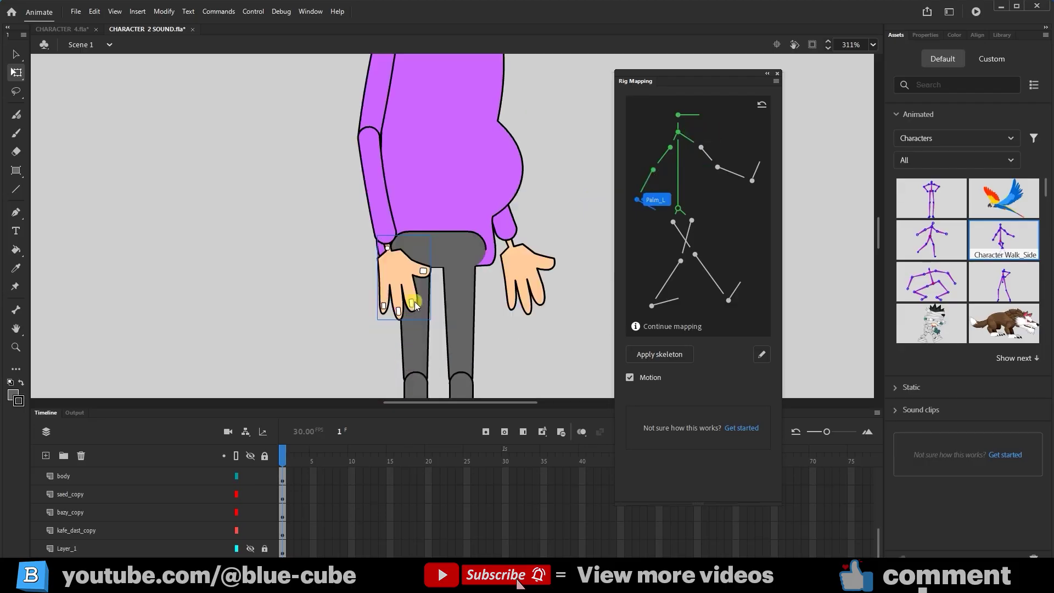
{"action": "left_click", "coordinate": [679, 210]}
{"action": "left_click", "coordinate": [518, 209]}
Step: Move the purple torso sideways, away from the neck, to uncover the rear arm
{"action": "scroll", "coordinate": [519, 219], "scroll_direction": "up", "scroll_amount": 3}
{"action": "left_click", "coordinate": [714, 159]}
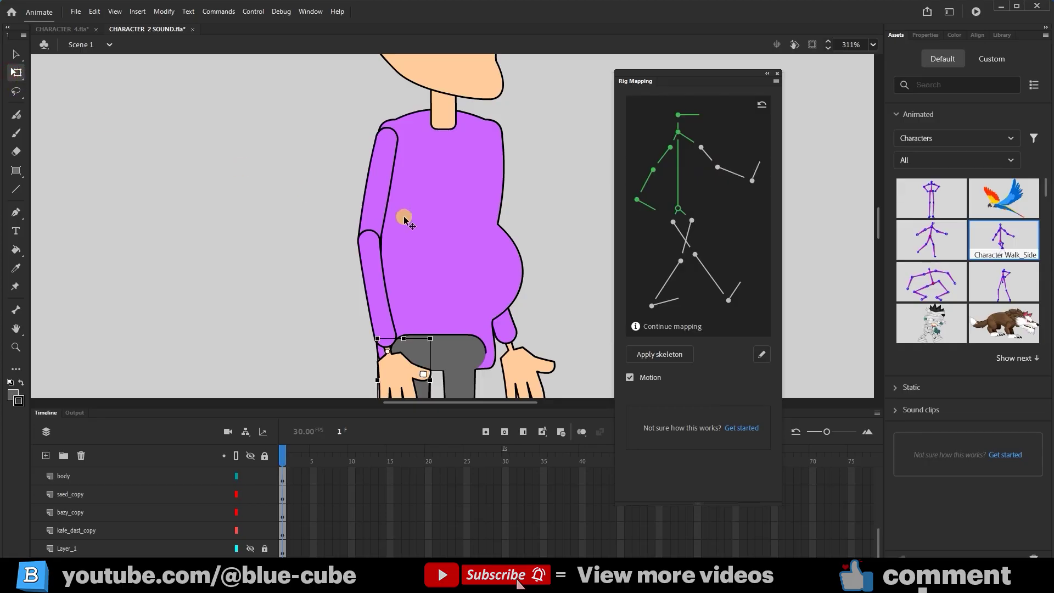
{"action": "left_click", "coordinate": [447, 222]}
{"action": "left_click_drag", "start_coordinate": [449, 222], "coordinate": [378, 219]}
Step: Map the right arm, forearm and Palm_R nodes to the rear arm's upper arm, forearm and hand
{"action": "left_click", "coordinate": [706, 153]}
{"action": "left_click", "coordinate": [488, 172]}
{"action": "left_click", "coordinate": [717, 167]}
{"action": "left_click", "coordinate": [502, 293]}
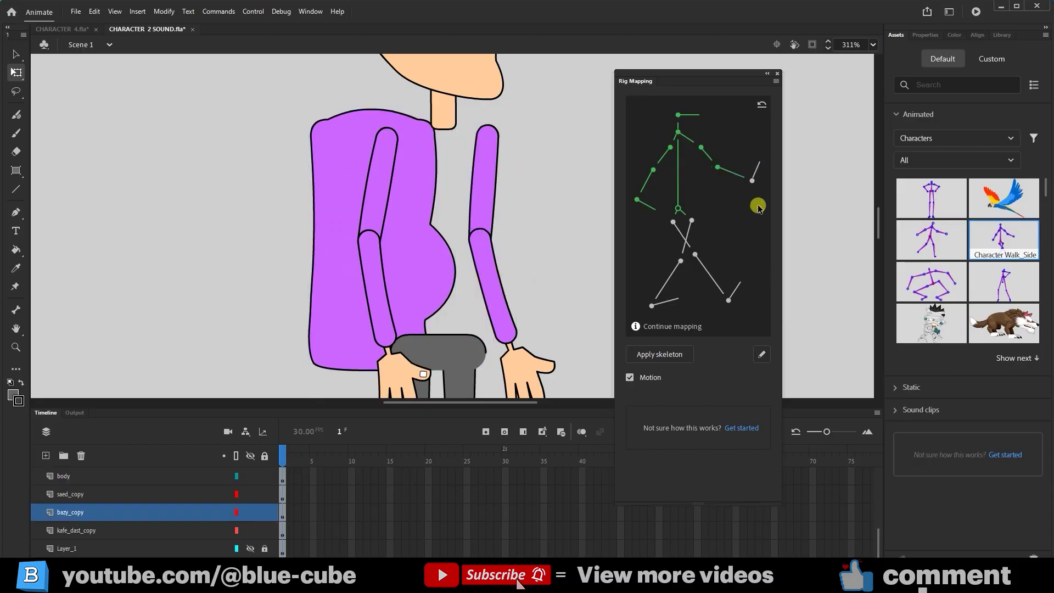
{"action": "left_click", "coordinate": [755, 182]}
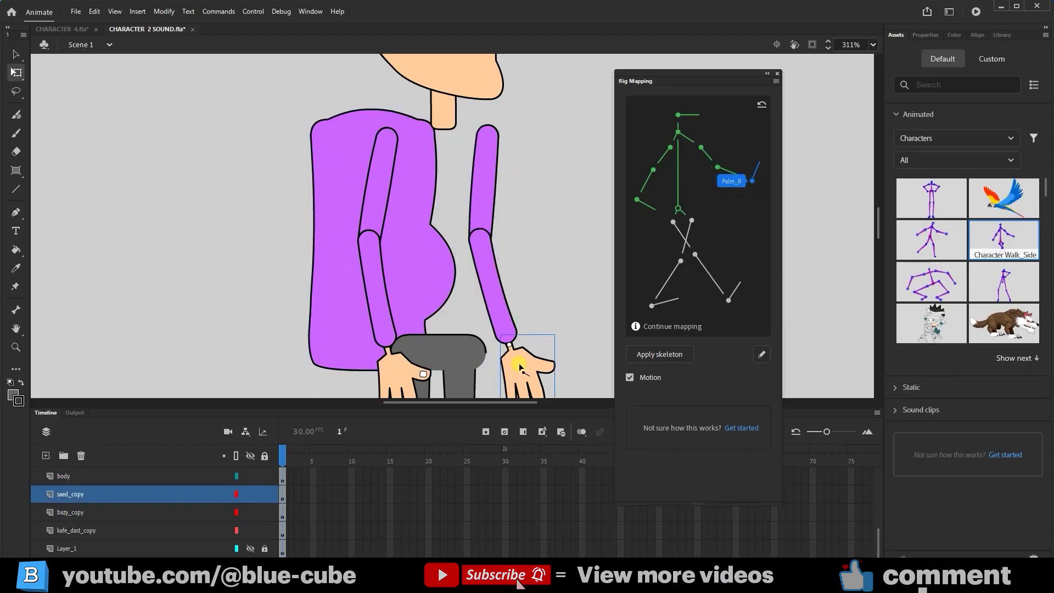
{"action": "scroll", "coordinate": [524, 365], "scroll_direction": "down", "scroll_amount": 3}
{"action": "left_click", "coordinate": [532, 262]}
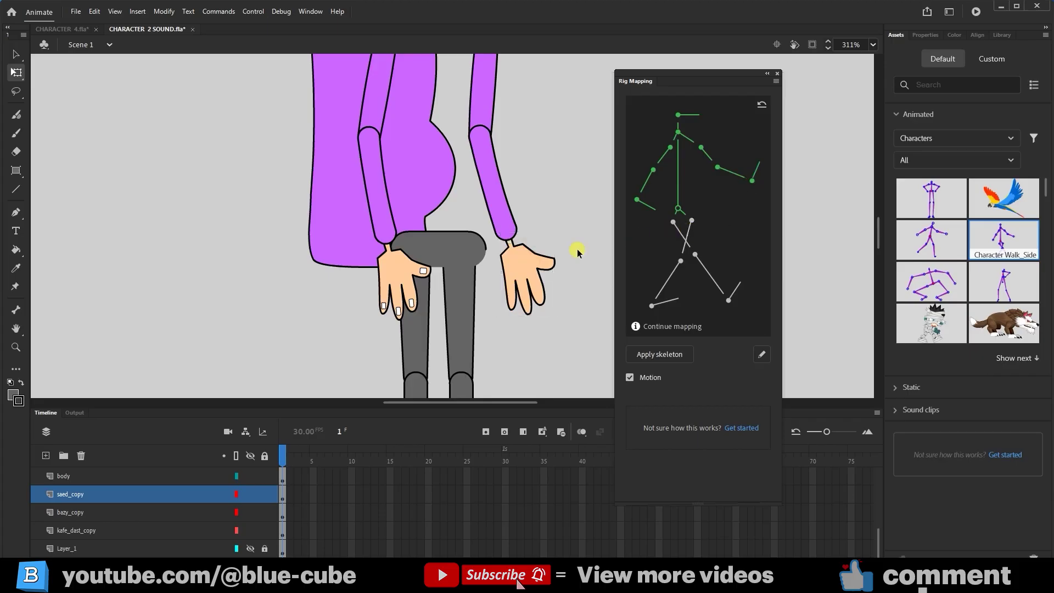
Step: Map the Thigh_L, Calf_L and Heel_L nodes to the front leg's thigh, lower leg and shoe
{"action": "scroll", "coordinate": [433, 249], "scroll_direction": "down", "scroll_amount": 3}
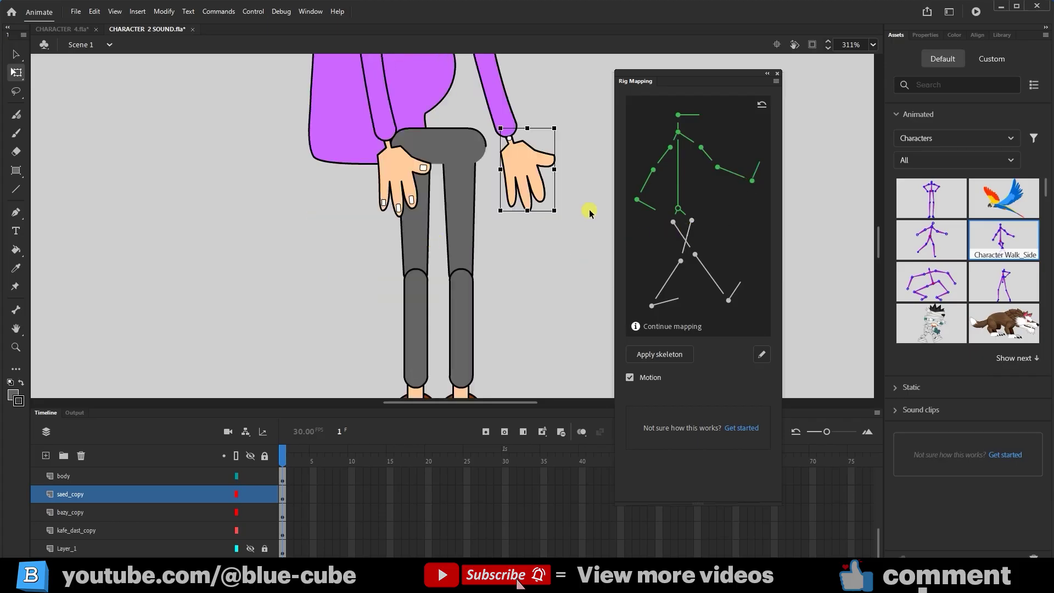
{"action": "left_click", "coordinate": [677, 227]}
{"action": "scroll", "coordinate": [412, 306], "scroll_direction": "down", "scroll_amount": 3}
{"action": "scroll", "coordinate": [419, 294], "scroll_direction": "up", "scroll_amount": 3}
{"action": "left_click", "coordinate": [418, 240]}
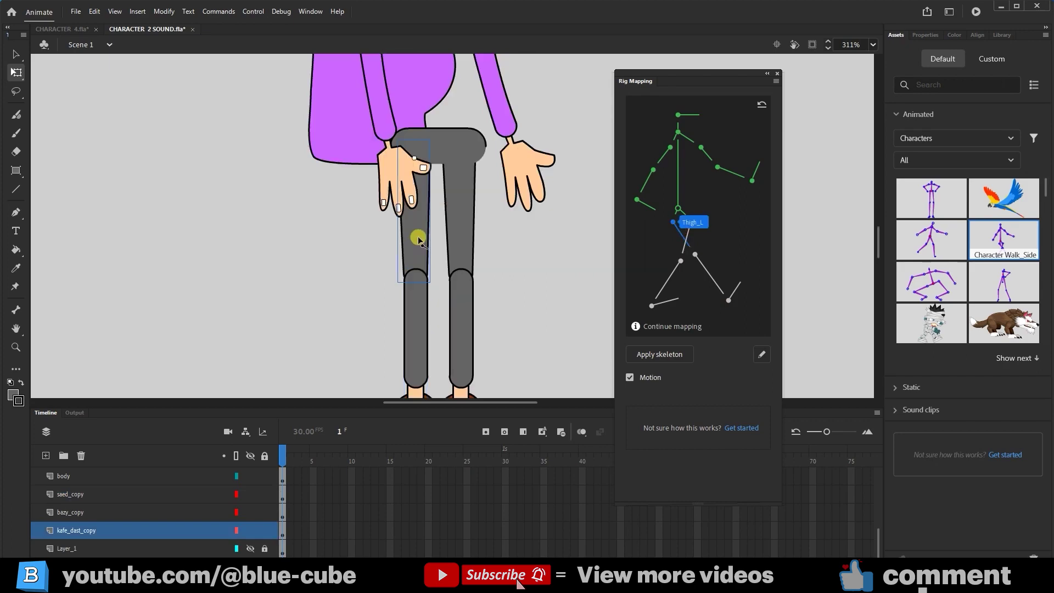
{"action": "left_click", "coordinate": [707, 270]}
{"action": "left_click", "coordinate": [443, 322]}
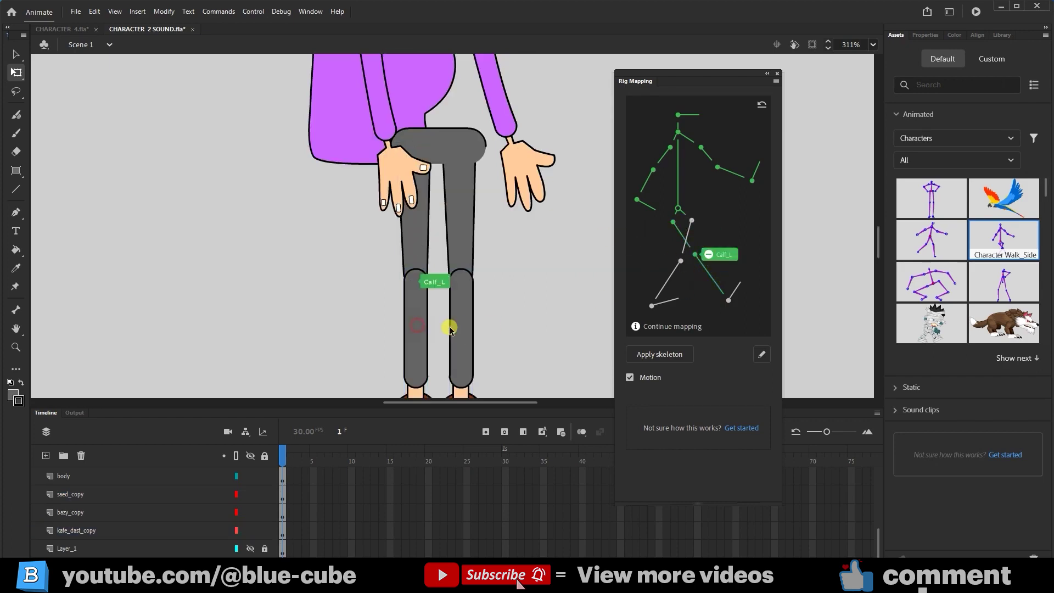
{"action": "left_click", "coordinate": [732, 291]}
{"action": "scroll", "coordinate": [425, 307], "scroll_direction": "down", "scroll_amount": 3}
{"action": "left_click", "coordinate": [429, 297]}
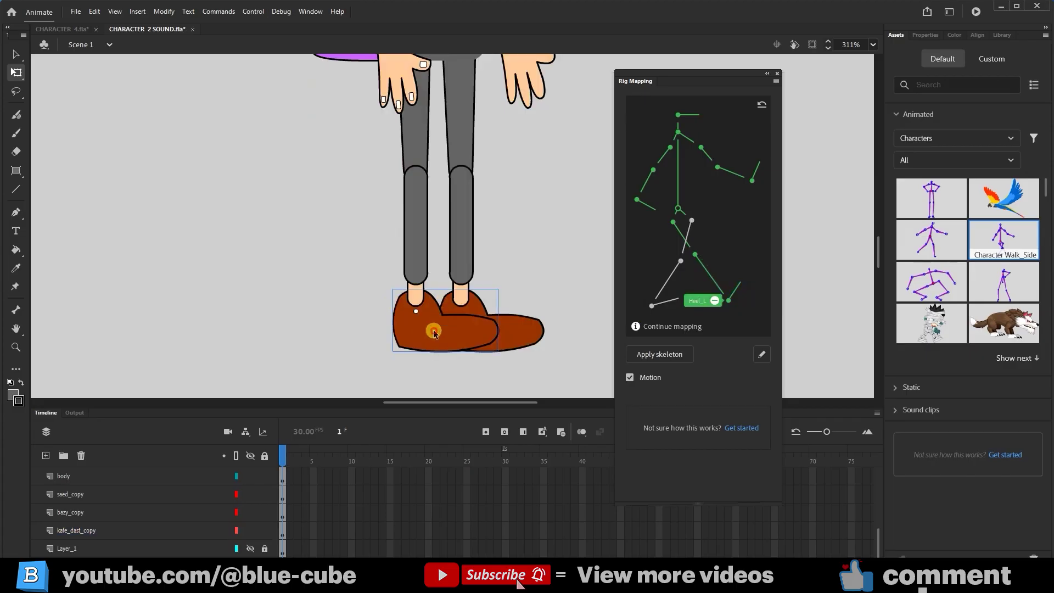
{"action": "left_click", "coordinate": [515, 195]}
Step: Map the Thigh_R node and the right calf and heel nodes to the rear leg's thigh, lower leg and shoe
{"action": "left_click", "coordinate": [692, 231]}
{"action": "left_click", "coordinate": [464, 105]}
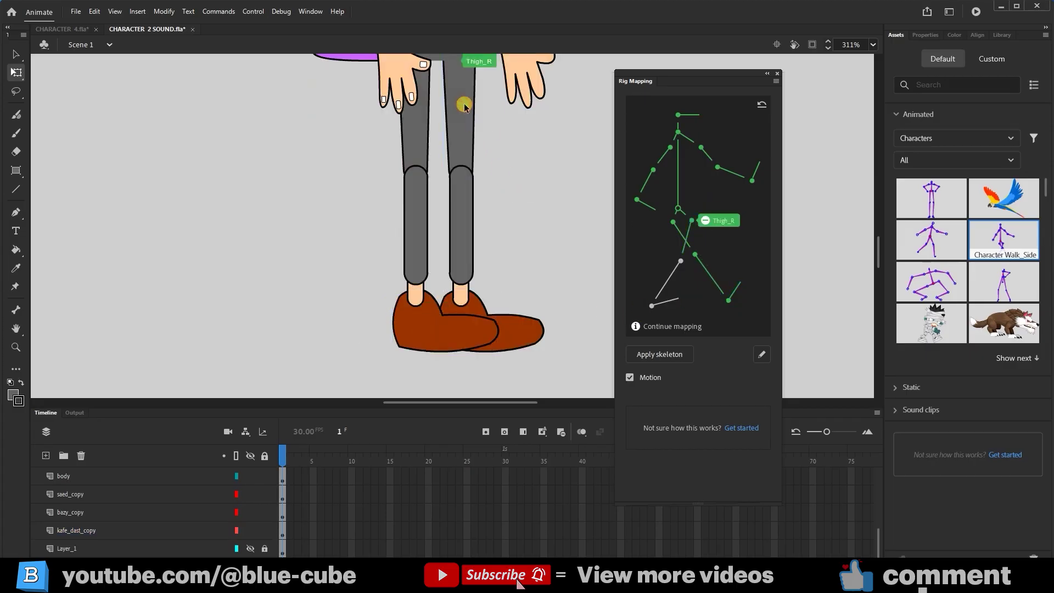
{"action": "left_click", "coordinate": [670, 277]}
{"action": "left_click", "coordinate": [464, 225]}
{"action": "left_click", "coordinate": [668, 302]}
{"action": "left_click", "coordinate": [489, 322]}
{"action": "left_click", "coordinate": [652, 361]}
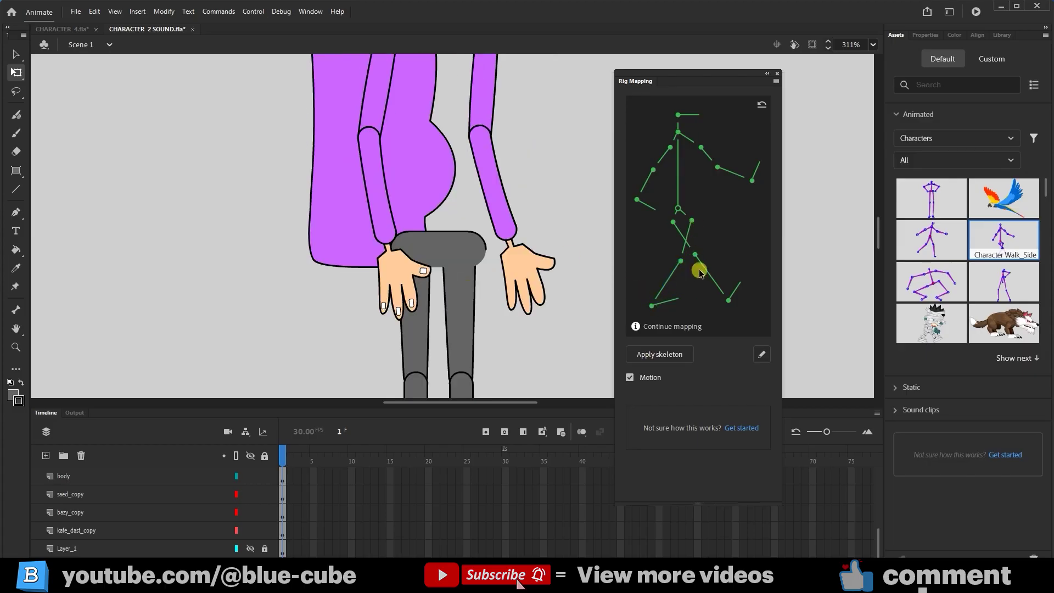
Step: Move the purple torso back between the arms under the neck and narrow the grey pelvis to fit it
{"action": "scroll", "coordinate": [481, 287], "scroll_direction": "up", "scroll_amount": 3}
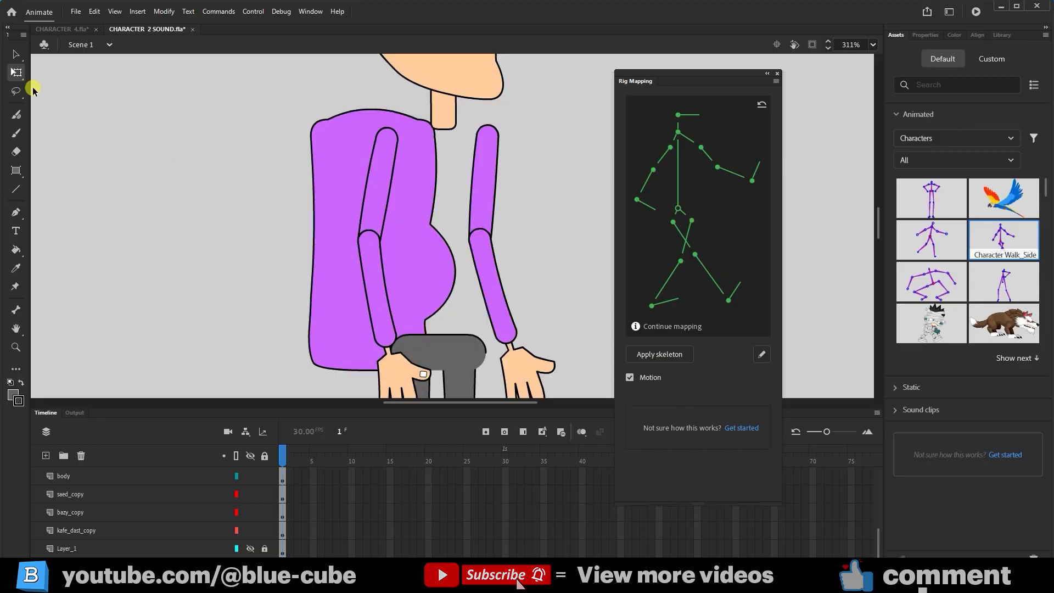
{"action": "left_click_drag", "start_coordinate": [344, 286], "coordinate": [428, 301]}
{"action": "left_click", "coordinate": [404, 353]}
{"action": "left_click_drag", "start_coordinate": [485, 353], "coordinate": [474, 353]}
{"action": "left_click", "coordinate": [342, 348]}
{"action": "left_click", "coordinate": [399, 353]}
{"action": "mouse_move", "coordinate": [397, 355]}
{"action": "left_mouse_down"}
{"action": "mouse_move", "coordinate": [450, 350]}
{"action": "mouse_move", "coordinate": [396, 345]}
{"action": "left_mouse_up"}
{"action": "left_click", "coordinate": [301, 313]}
{"action": "left_click", "coordinate": [272, 341]}
Step: Turn off Motion in the rig mapping and apply the skeleton to the mapped character
{"action": "left_click", "coordinate": [16, 347]}
{"action": "left_click", "coordinate": [421, 248], "text": "alt"}
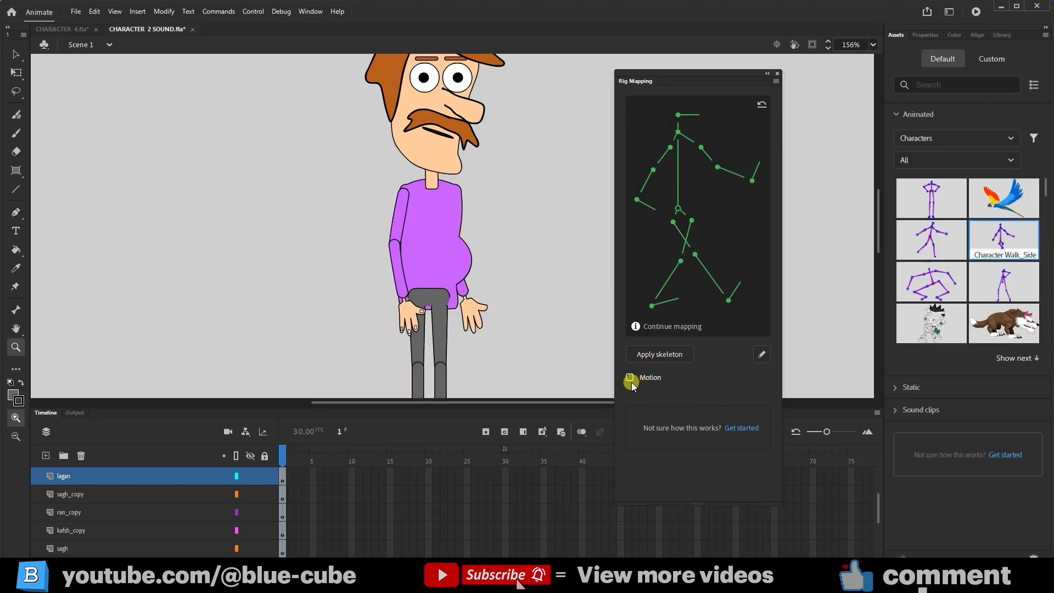
{"action": "left_click", "coordinate": [652, 355]}
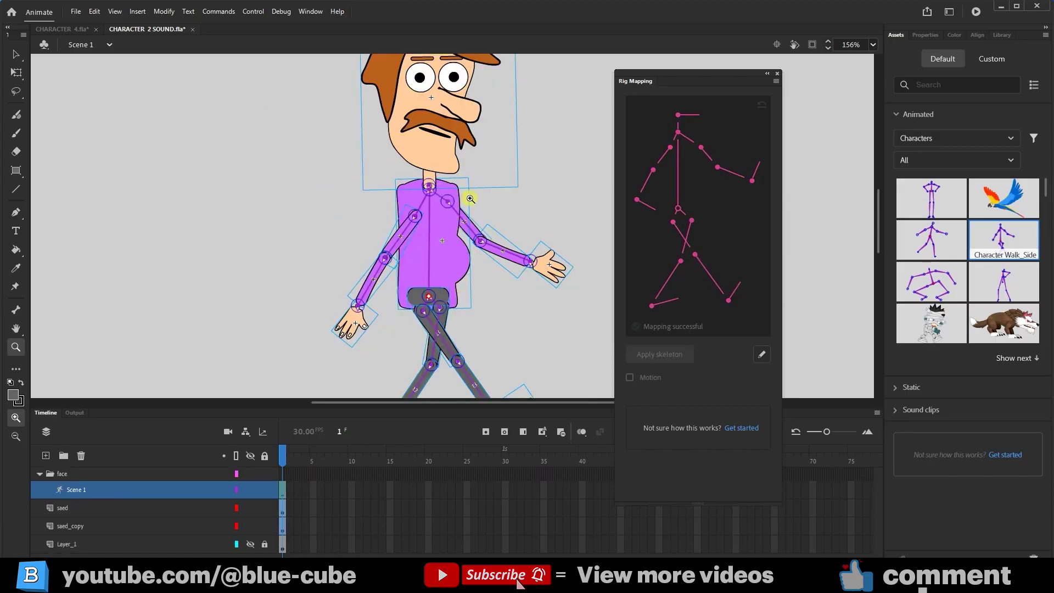
Step: Select the front upper arm, forearm and hand together and move them up to the torso's back shoulder
{"action": "left_click", "coordinate": [16, 74]}
{"action": "left_click", "coordinate": [415, 218]}
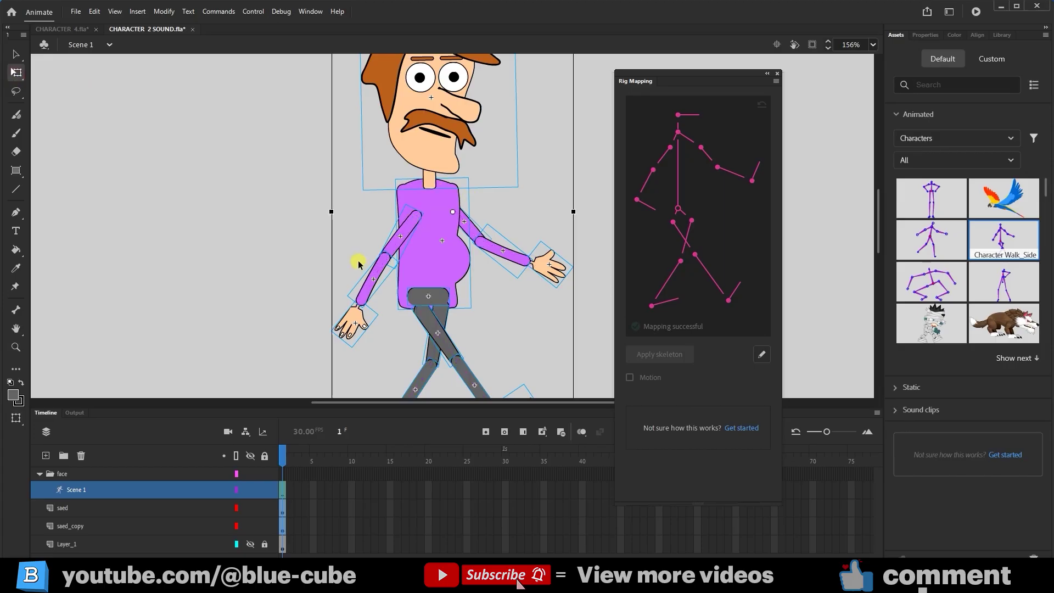
{"action": "left_click", "coordinate": [367, 290]}
{"action": "left_click", "coordinate": [368, 291], "text": "shift"}
{"action": "left_click", "coordinate": [354, 322], "text": "shift"}
{"action": "left_click_drag", "start_coordinate": [415, 217], "coordinate": [403, 193]}
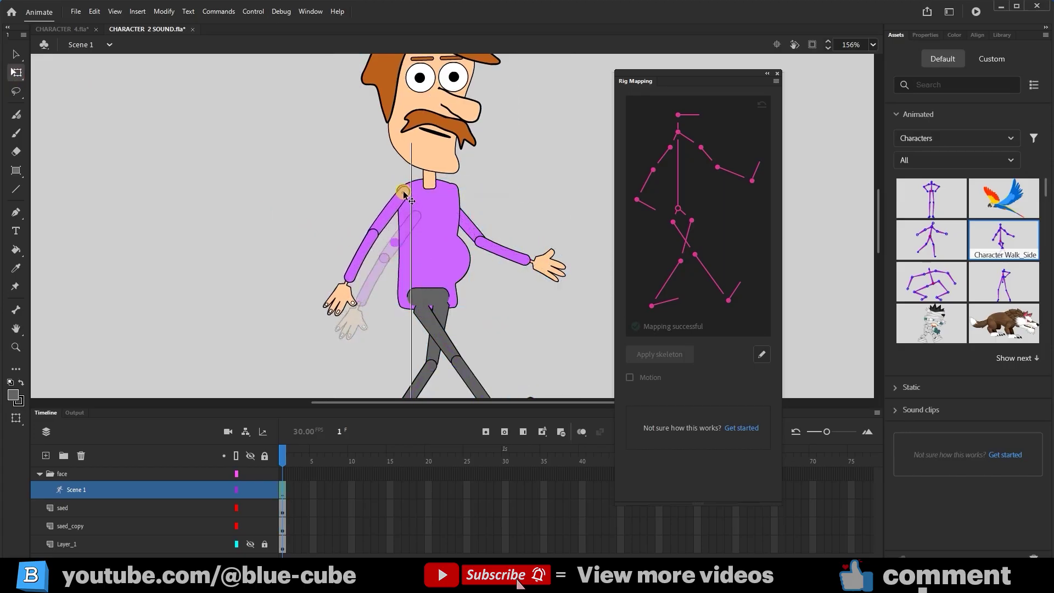
Step: Select the other upper arm, forearm and hand together and move them up to the torso's front shoulder
{"action": "left_click", "coordinate": [472, 229]}
{"action": "left_click", "coordinate": [511, 254], "text": "shift"}
{"action": "left_click", "coordinate": [555, 262], "text": "shift"}
{"action": "left_click_drag", "start_coordinate": [464, 231], "coordinate": [473, 212]}
{"action": "left_click", "coordinate": [394, 245]}
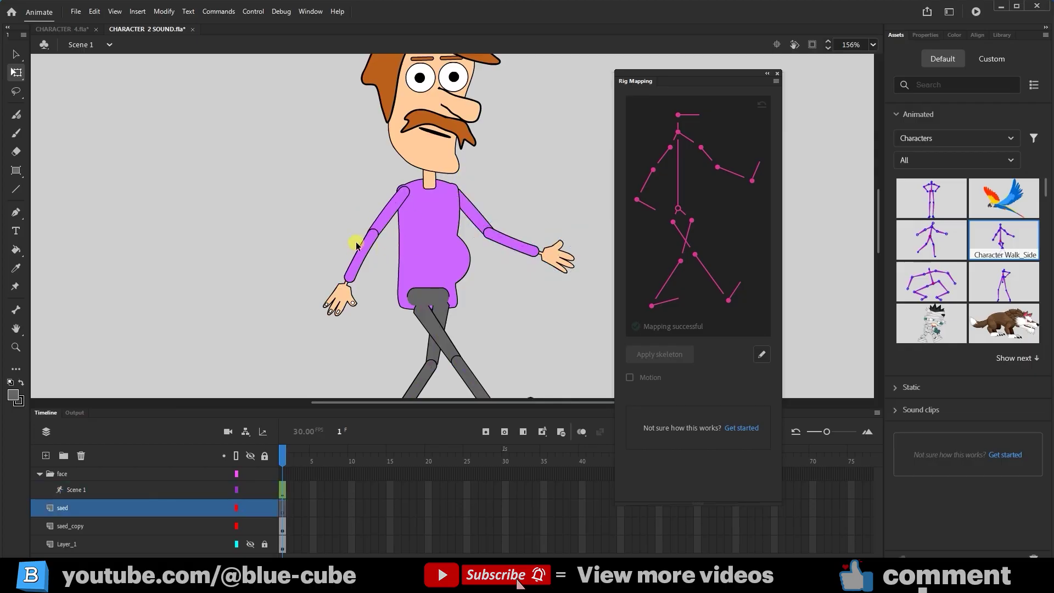
Step: Nudge the character's head with its neck slightly back so it sits centred over the torso
{"action": "left_click", "coordinate": [436, 160]}
{"action": "left_click_drag", "start_coordinate": [432, 154], "coordinate": [433, 151]}
{"action": "key", "text": "Down"}
{"action": "key", "text": "Down"}
{"action": "key", "text": "Left"}
{"action": "key", "text": "Left"}
{"action": "left_click", "coordinate": [561, 146]}
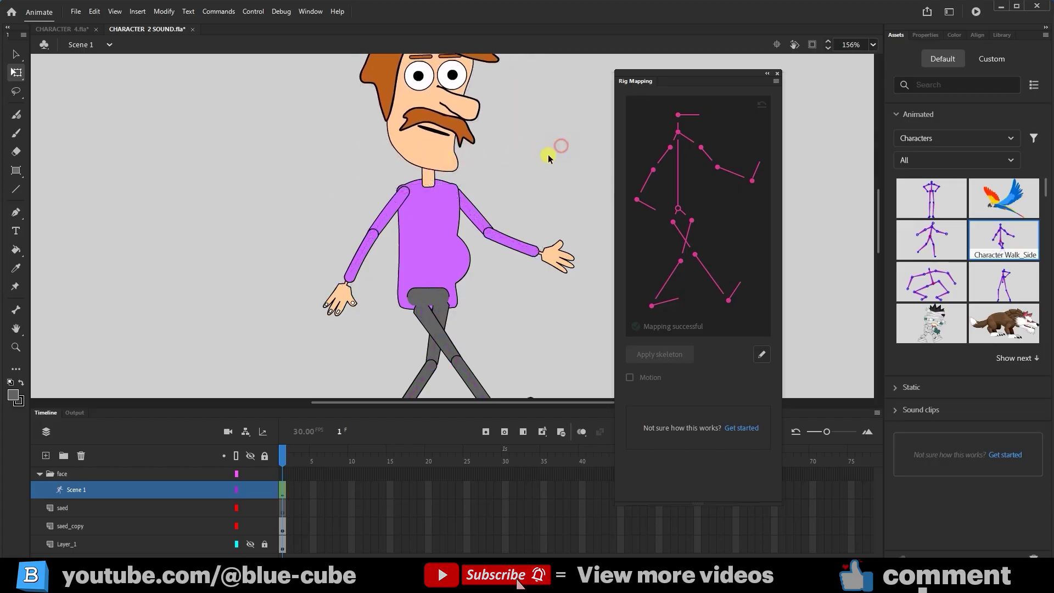
{"action": "scroll", "coordinate": [454, 275], "scroll_direction": "down", "scroll_amount": 3}
{"action": "left_click", "coordinate": [434, 219]}
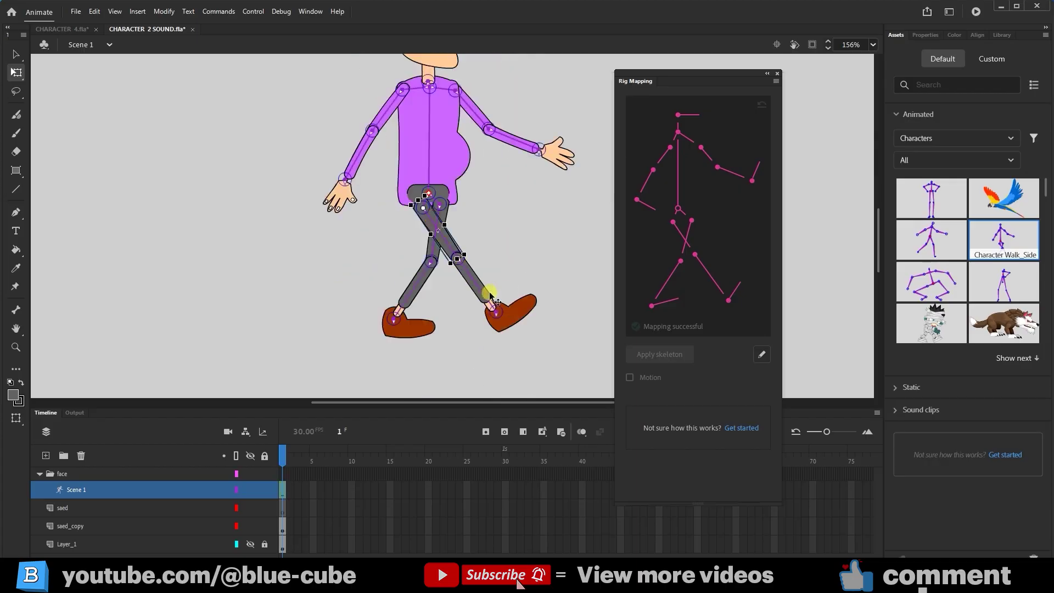
{"action": "left_click_drag", "start_coordinate": [478, 287], "coordinate": [433, 313]}
{"action": "key", "text": "ctrl+z"}
Step: Pose the two crossed legs with the Selection tool so both hang down beneath the pelvis
{"action": "left_click", "coordinate": [15, 54]}
{"action": "left_click_drag", "start_coordinate": [480, 289], "coordinate": [495, 342]}
{"action": "left_click_drag", "start_coordinate": [418, 253], "coordinate": [420, 267]}
Step: Move one thigh's hip joint out to the back edge of the pelvis and swing that leg down straight
{"action": "scroll", "coordinate": [420, 267], "scroll_direction": "up", "scroll_amount": 3}
{"action": "key", "text": "z"}
{"action": "left_click_drag", "start_coordinate": [496, 272], "coordinate": [354, 337]}
{"action": "left_click", "coordinate": [15, 58]}
{"action": "left_click", "coordinate": [473, 172]}
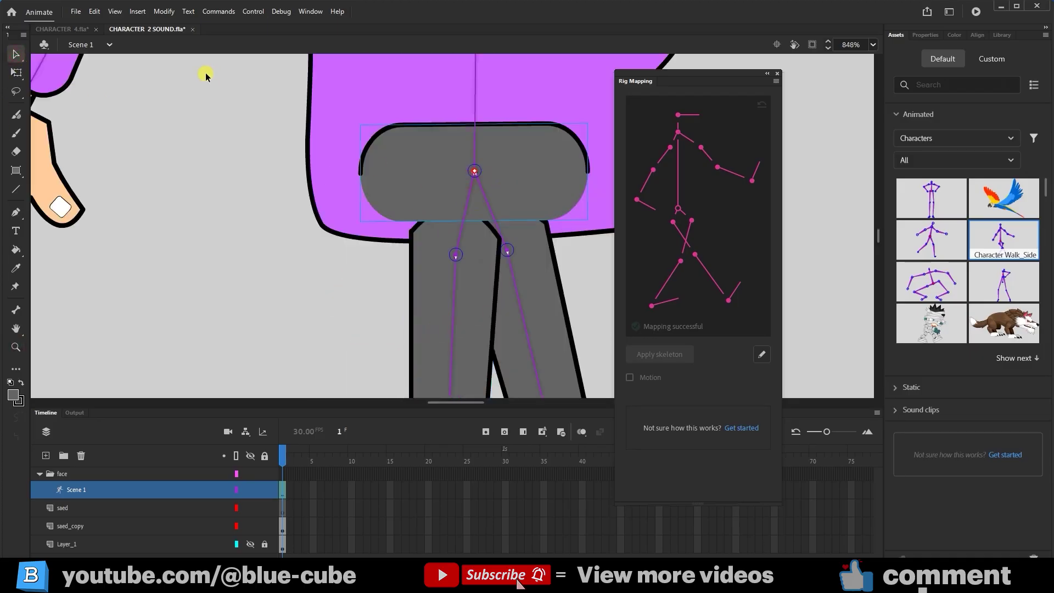
{"action": "left_click", "coordinate": [17, 72]}
{"action": "left_click", "coordinate": [443, 240]}
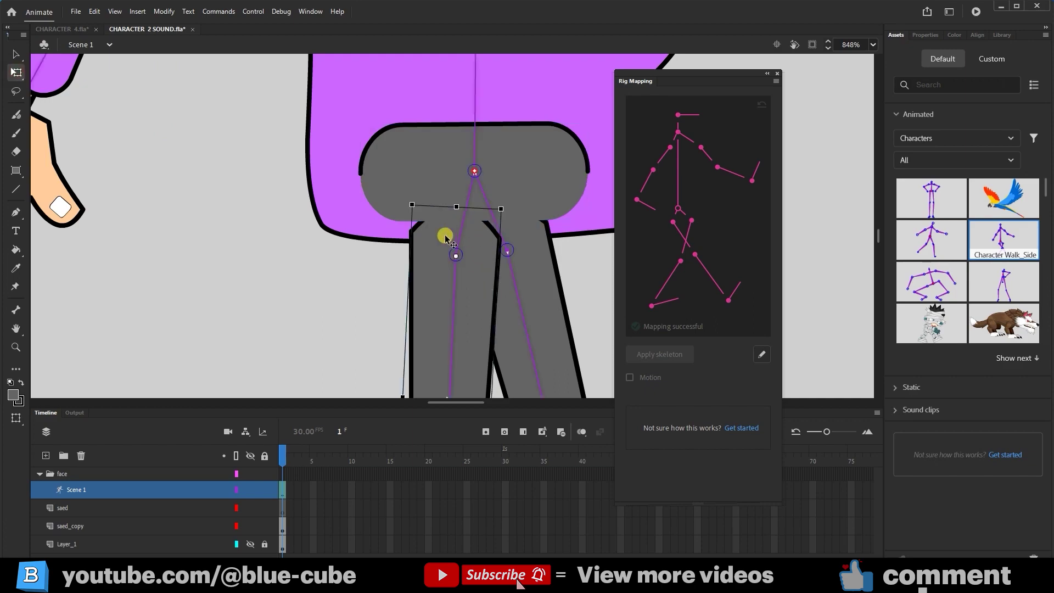
{"action": "key", "text": "v"}
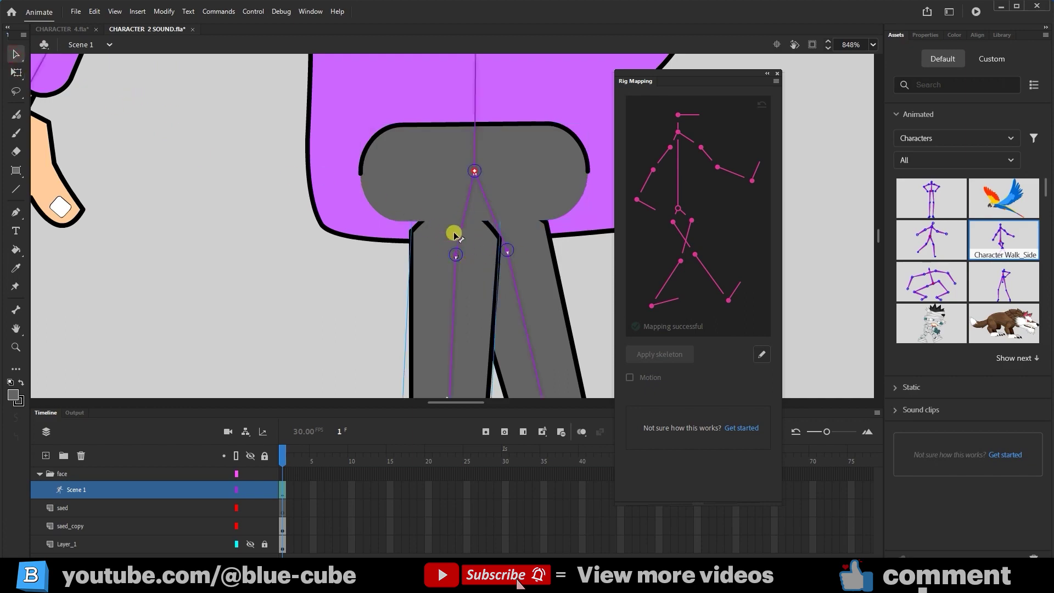
{"action": "left_click_drag", "start_coordinate": [439, 240], "coordinate": [389, 191]}
{"action": "left_click", "coordinate": [228, 242]}
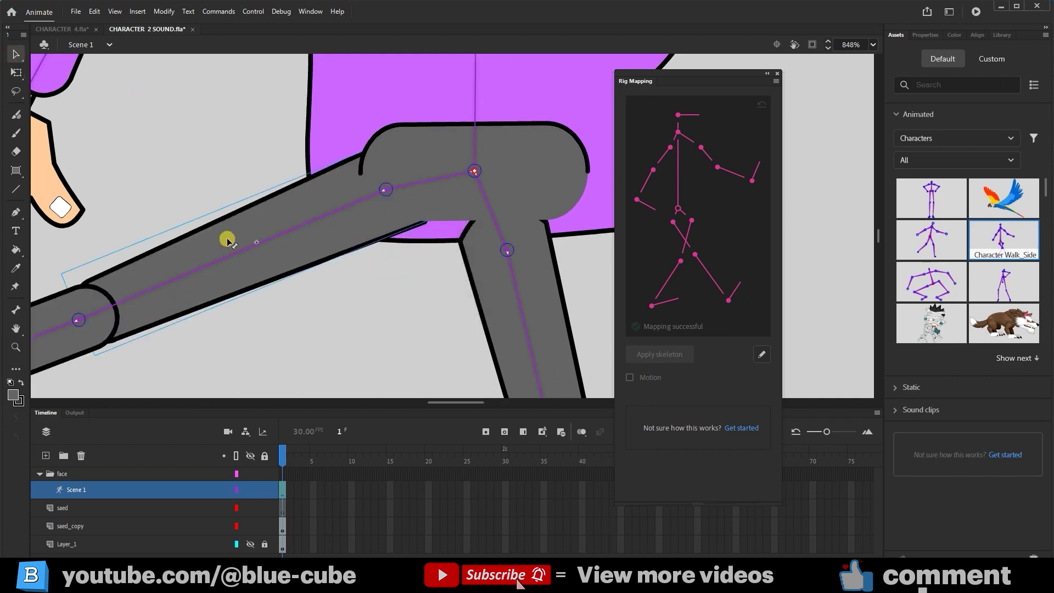
{"action": "left_click_drag", "start_coordinate": [229, 259], "coordinate": [381, 373]}
Step: Move the other thigh's hip joint to the front edge of the pelvis and straighten that leg downward
{"action": "left_click_drag", "start_coordinate": [494, 267], "coordinate": [522, 219]}
{"action": "left_click_drag", "start_coordinate": [527, 304], "coordinate": [508, 311]}
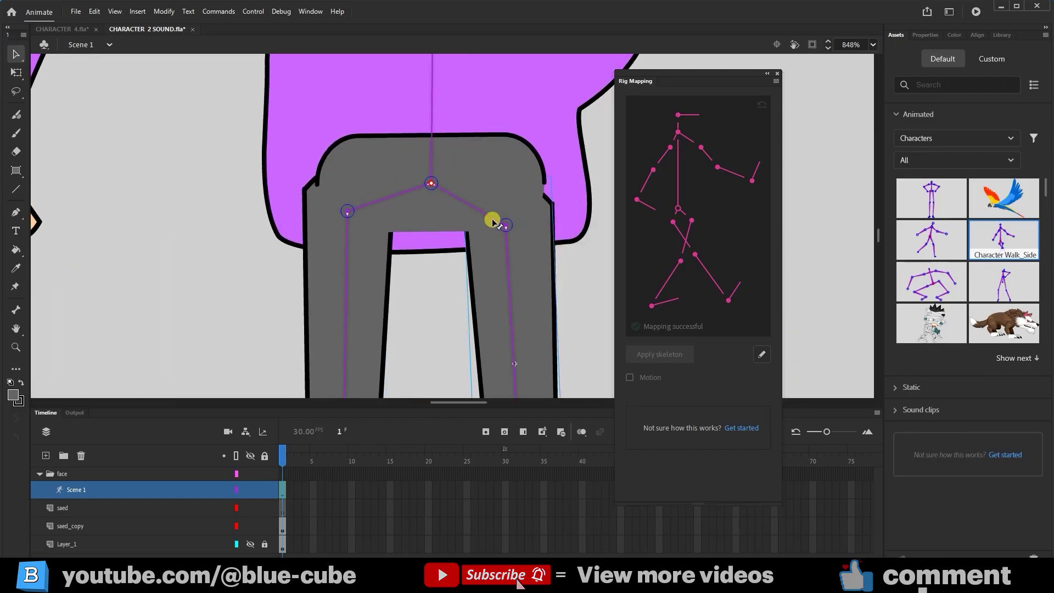
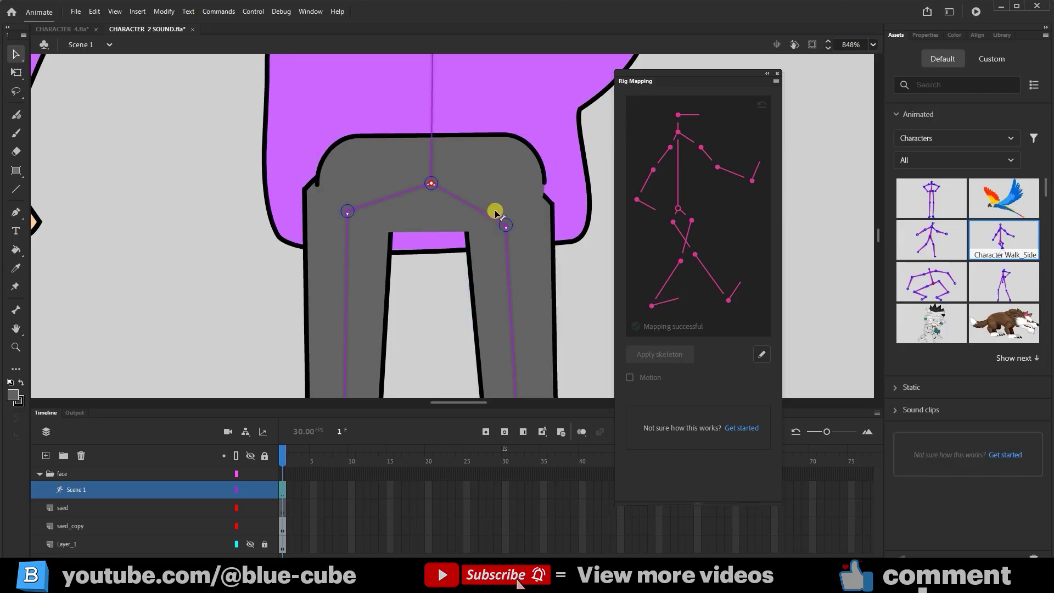
{"action": "left_click_drag", "start_coordinate": [549, 324], "coordinate": [521, 321]}
{"action": "left_click_drag", "start_coordinate": [516, 209], "coordinate": [517, 217]}
{"action": "left_click_drag", "start_coordinate": [504, 323], "coordinate": [519, 323]}
{"action": "scroll", "coordinate": [490, 292], "scroll_direction": "down", "scroll_amount": 2}
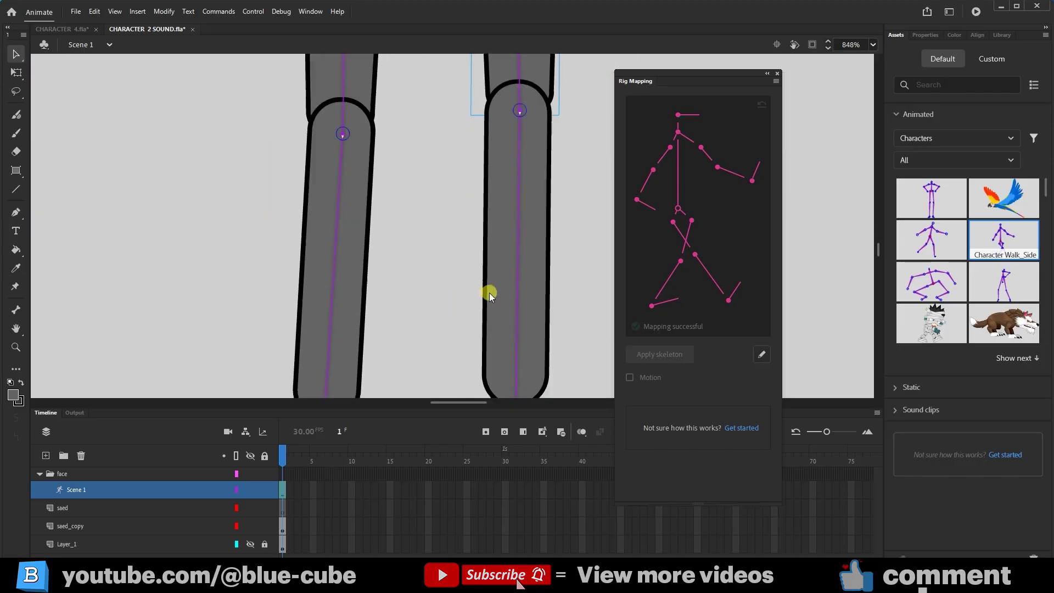
{"action": "scroll", "coordinate": [494, 294], "scroll_direction": "up", "scroll_amount": 2}
Step: Edit the pelvis symbol, stretch the grey shape on both sides to the thighs' outer edges, and return to the scene
{"action": "left_click", "coordinate": [16, 72]}
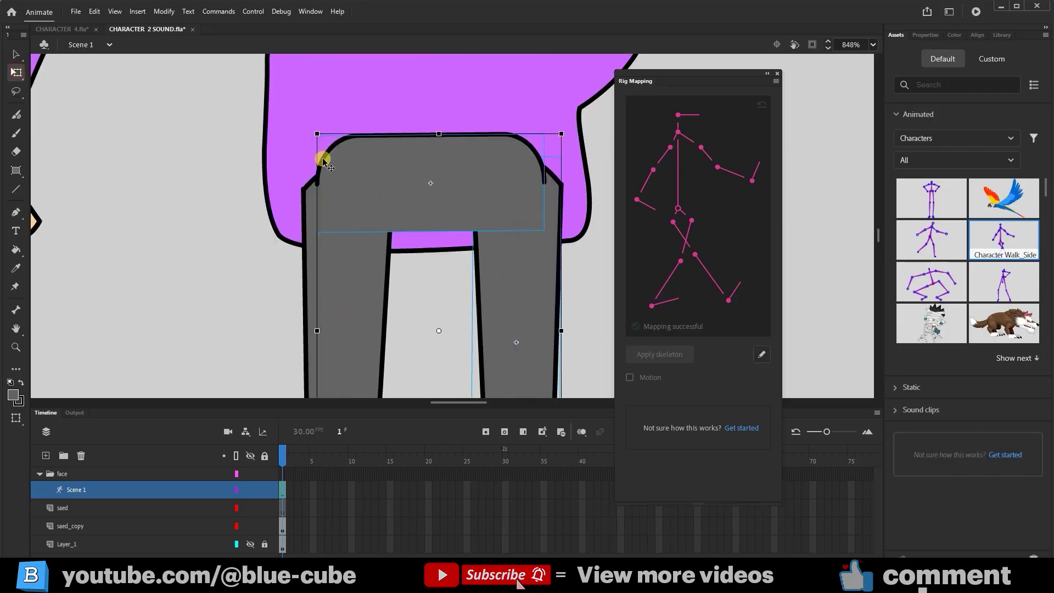
{"action": "double_click", "coordinate": [481, 178]}
{"action": "left_click_drag", "start_coordinate": [547, 180], "coordinate": [566, 179]}
{"action": "left_click_drag", "start_coordinate": [318, 182], "coordinate": [301, 183]}
{"action": "left_click", "coordinate": [103, 44]}
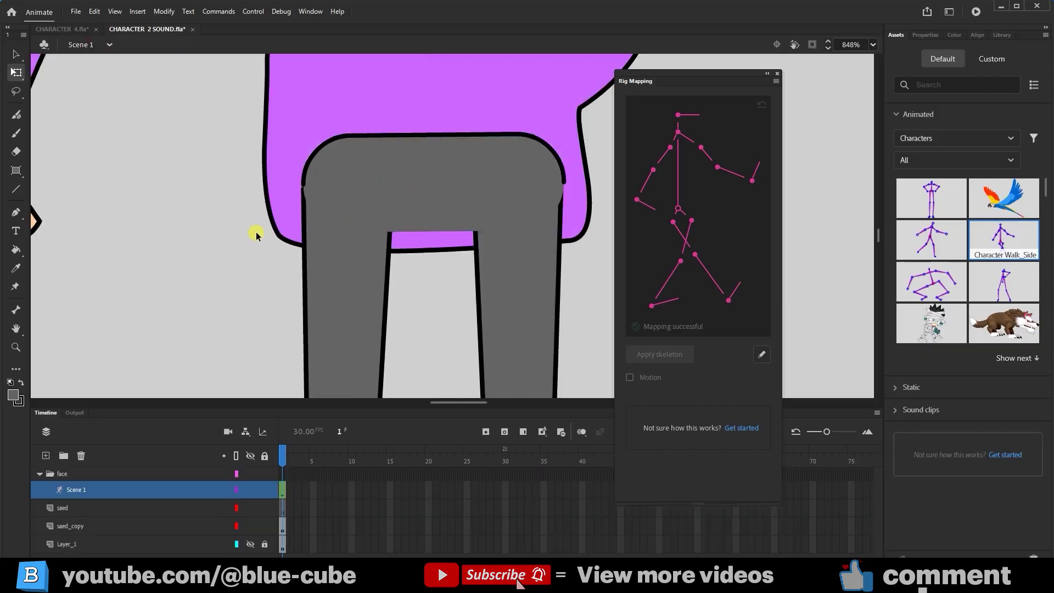
Step: Send the grey pelvis backward in the stacking order until it lies behind the thighs and the torso
{"action": "left_click", "coordinate": [17, 348]}
{"action": "left_click", "coordinate": [242, 257], "text": "alt"}
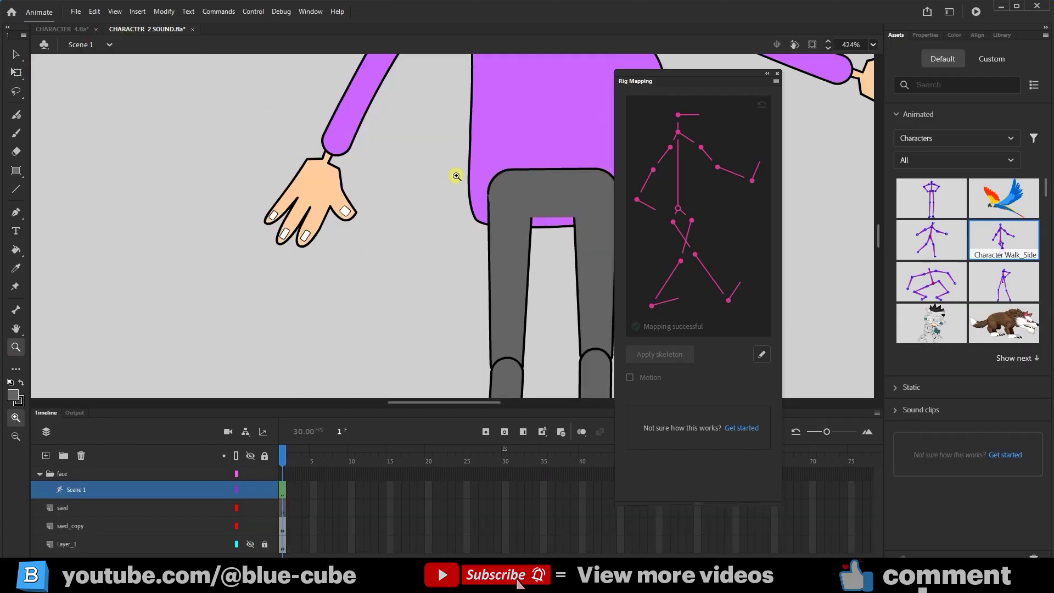
{"action": "left_click", "coordinate": [406, 215], "text": "alt"}
{"action": "left_click", "coordinate": [16, 72]}
{"action": "left_click", "coordinate": [400, 276]}
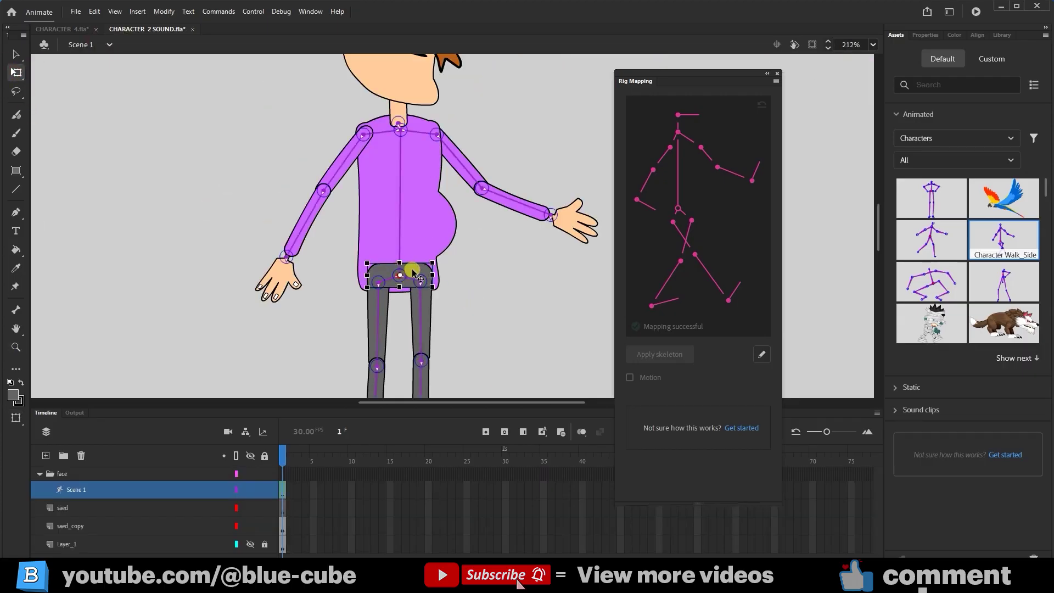
{"action": "key", "text": "ctrl+Down"}
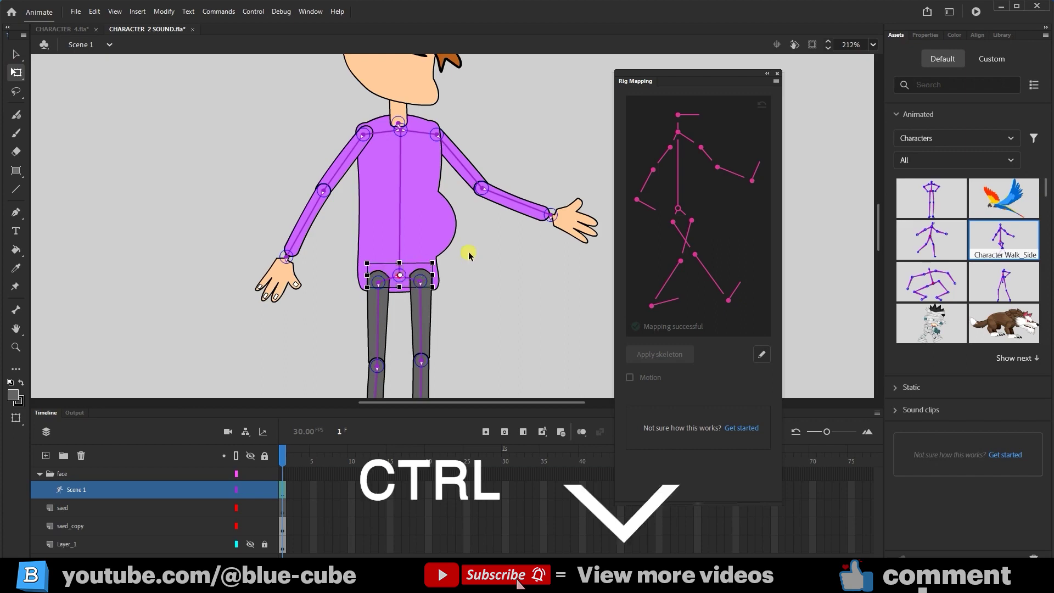
Step: Select each leg's thigh, calf and shoe together and send both legs backward behind the purple torso
{"action": "scroll", "coordinate": [471, 317], "scroll_direction": "down", "scroll_amount": 3}
{"action": "left_click_drag", "start_coordinate": [328, 219], "coordinate": [388, 384]}
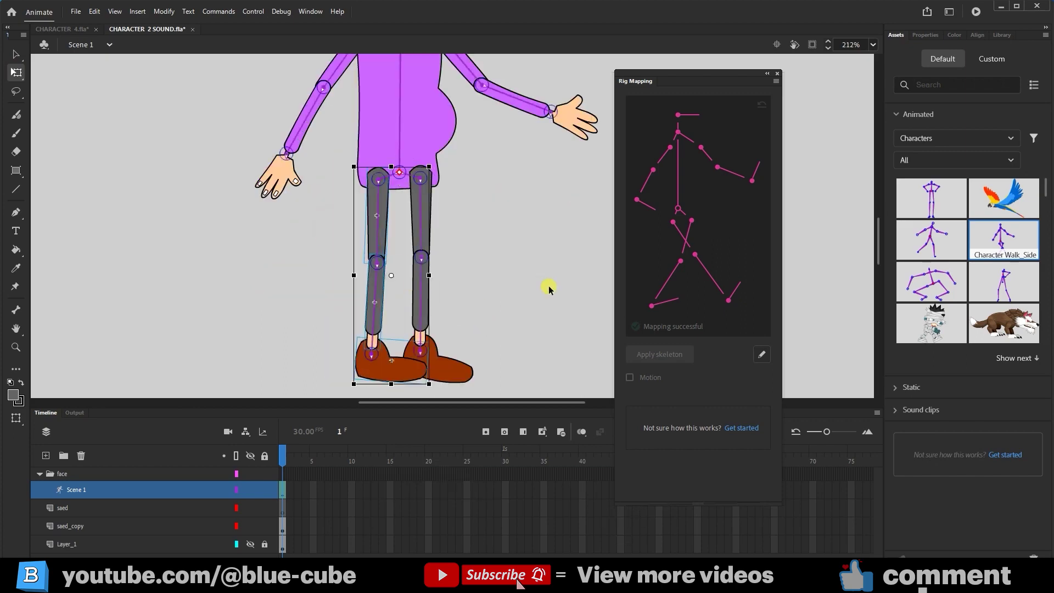
{"action": "key", "text": "ctrl+Down"}
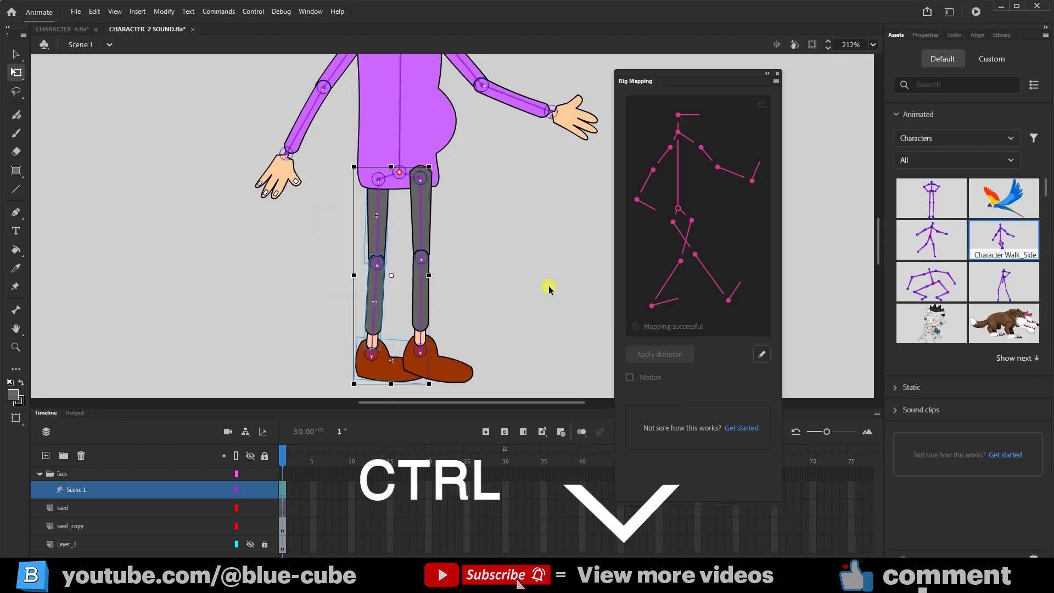
{"action": "left_click_drag", "start_coordinate": [493, 203], "coordinate": [409, 369]}
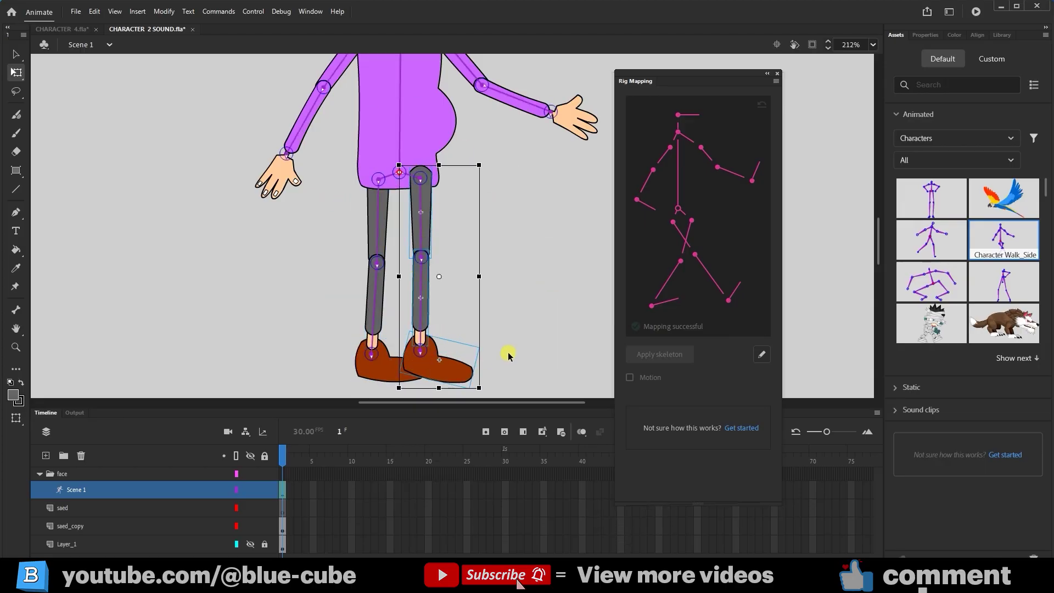
{"action": "key", "text": "ctrl+Down"}
Step: Send the forward shoe behind the other shoe, and send both lower legs behind their thighs
{"action": "left_click_drag", "start_coordinate": [421, 362], "coordinate": [408, 368]}
{"action": "left_click", "coordinate": [436, 375]}
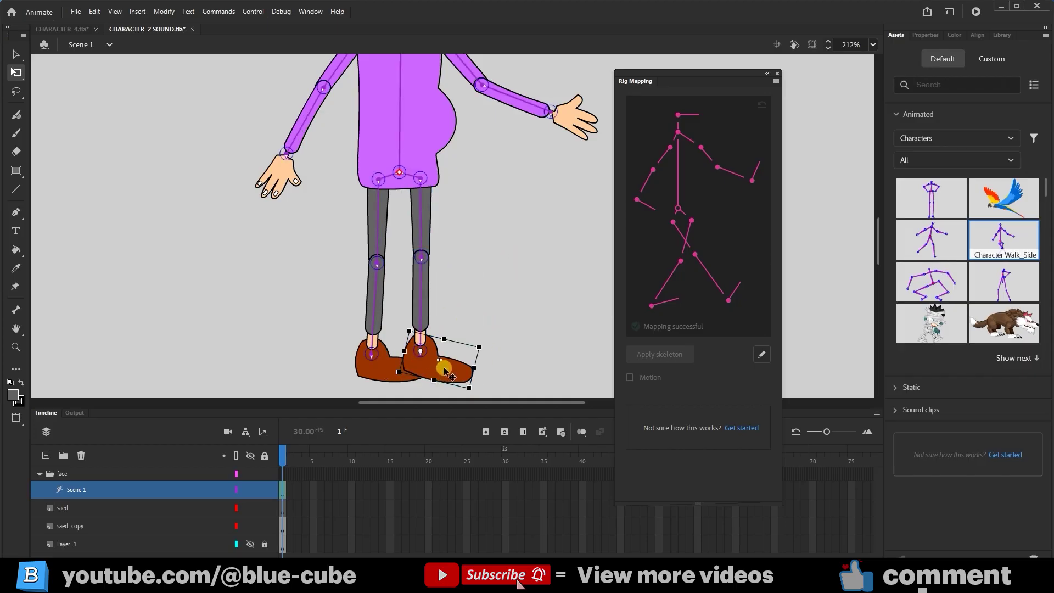
{"action": "left_click_drag", "start_coordinate": [444, 368], "coordinate": [459, 370]}
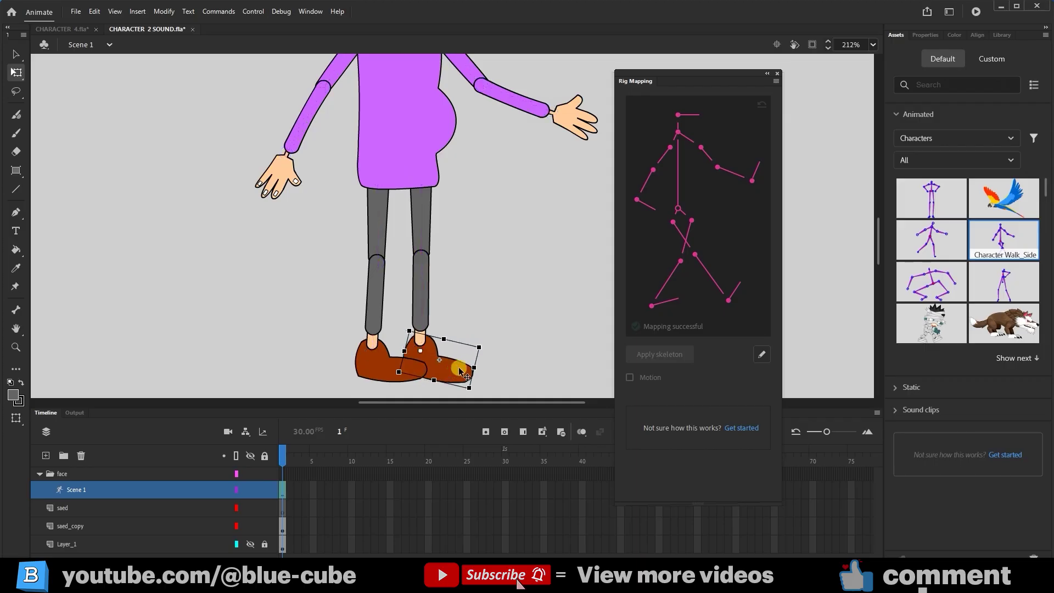
{"action": "left_click", "coordinate": [420, 314]}
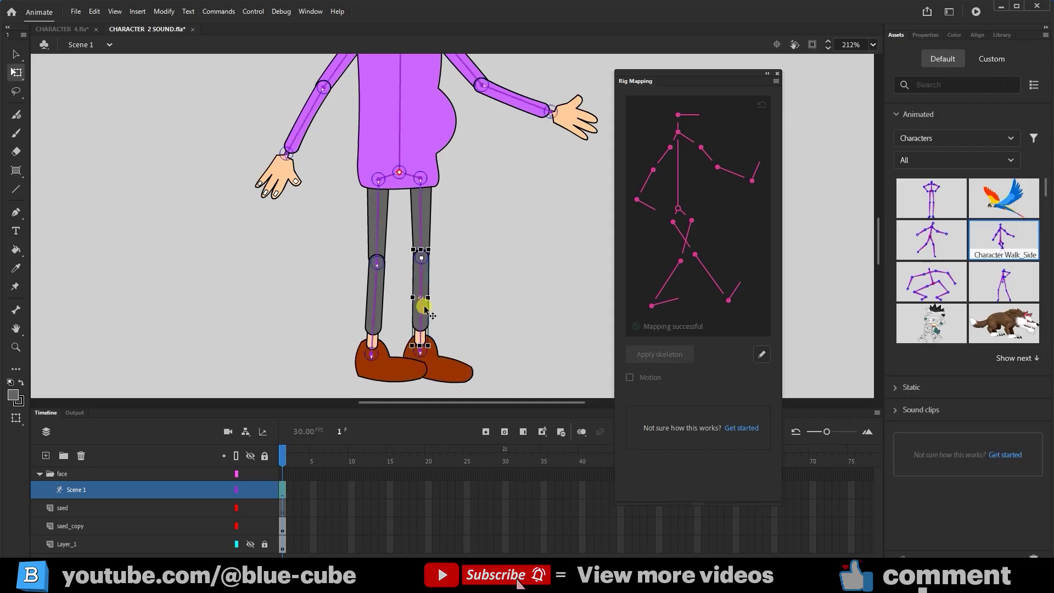
{"action": "left_click", "coordinate": [430, 250]}
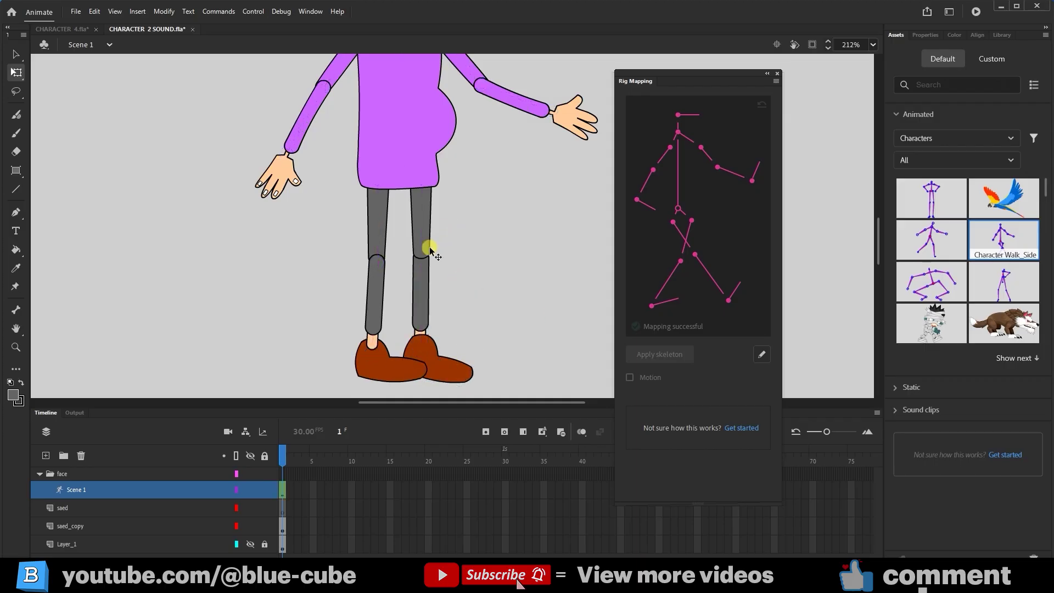
{"action": "left_click", "coordinate": [377, 302]}
{"action": "left_click", "coordinate": [396, 323]}
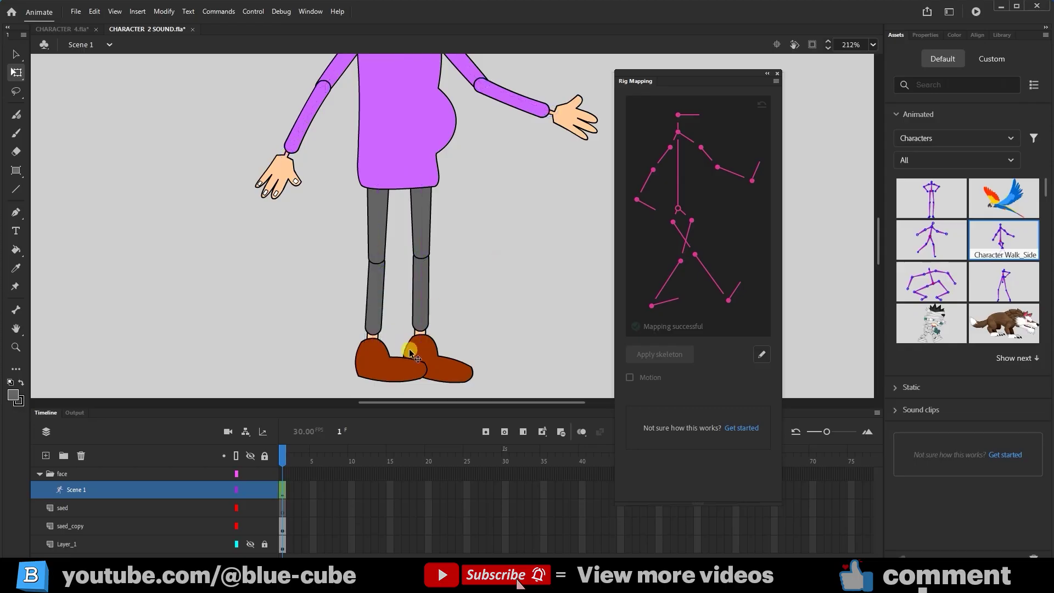
Step: Rotate the forward shoe until it is level and slightly adjust the position of the other shoe
{"action": "left_click", "coordinate": [17, 55]}
{"action": "left_click_drag", "start_coordinate": [462, 374], "coordinate": [468, 367]}
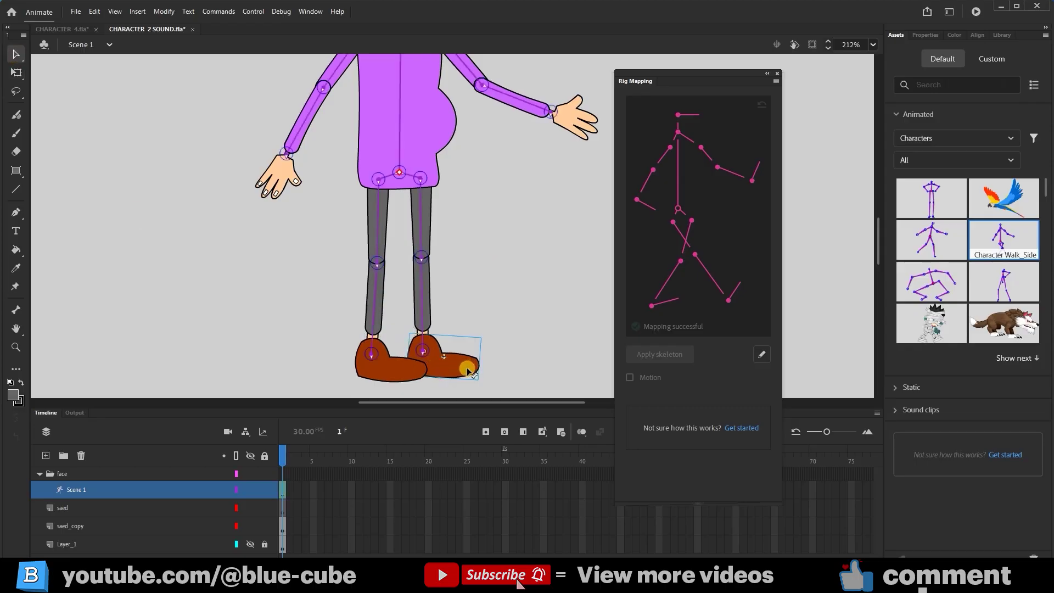
{"action": "left_click_drag", "start_coordinate": [404, 374], "coordinate": [410, 375]}
{"action": "scroll", "coordinate": [447, 326], "scroll_direction": "up", "scroll_amount": 5}
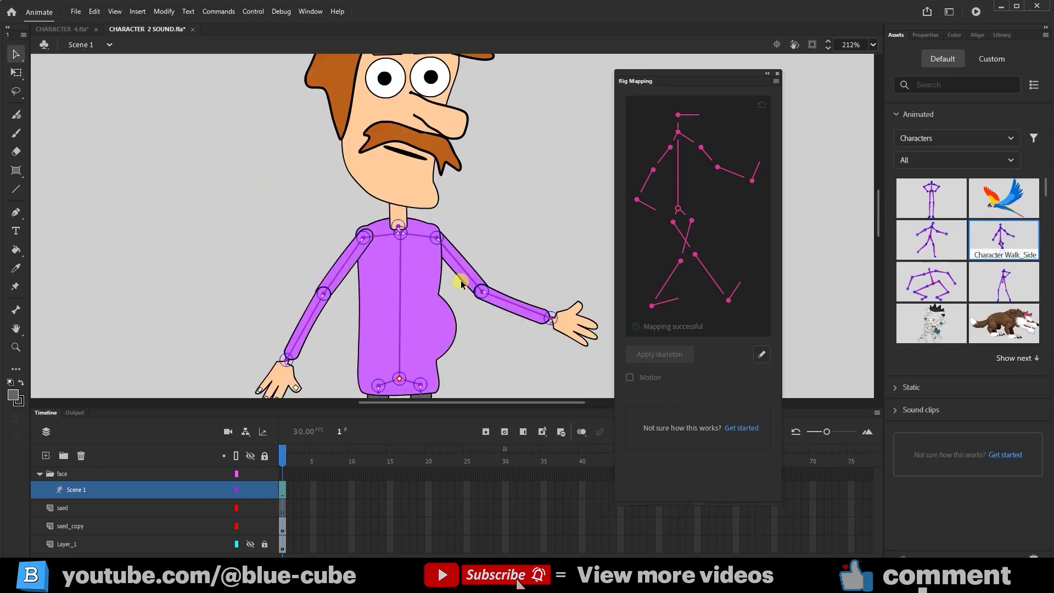
{"action": "scroll", "coordinate": [373, 250], "scroll_direction": "up", "scroll_amount": 2}
{"action": "scroll", "coordinate": [395, 329], "scroll_direction": "down", "scroll_amount": 2}
Step: Select the skeleton on the torso and set the IK armature's bone style to Wire
{"action": "left_click", "coordinate": [401, 286]}
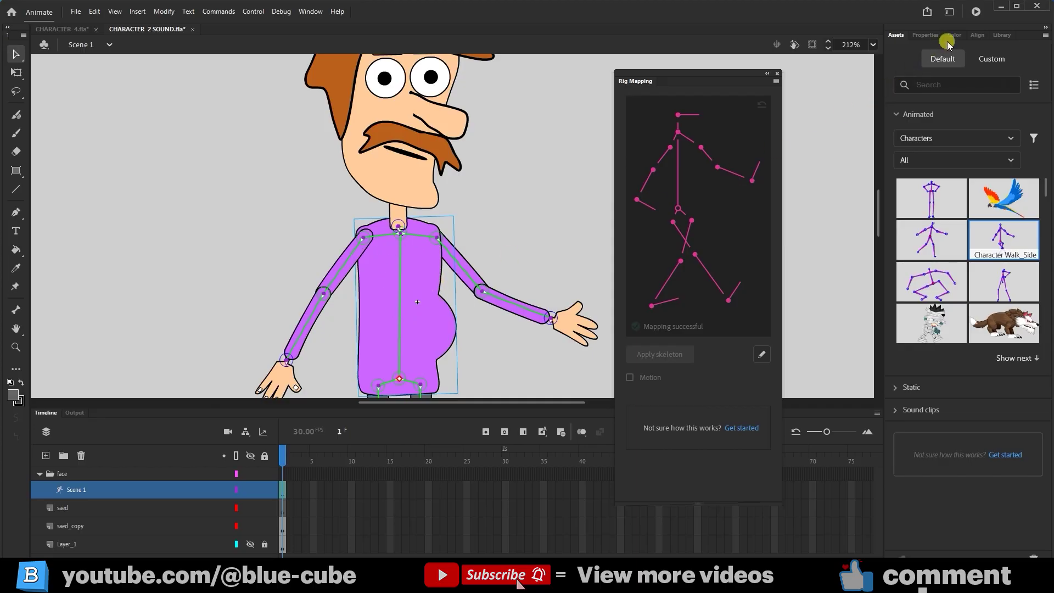
{"action": "left_click", "coordinate": [924, 36]}
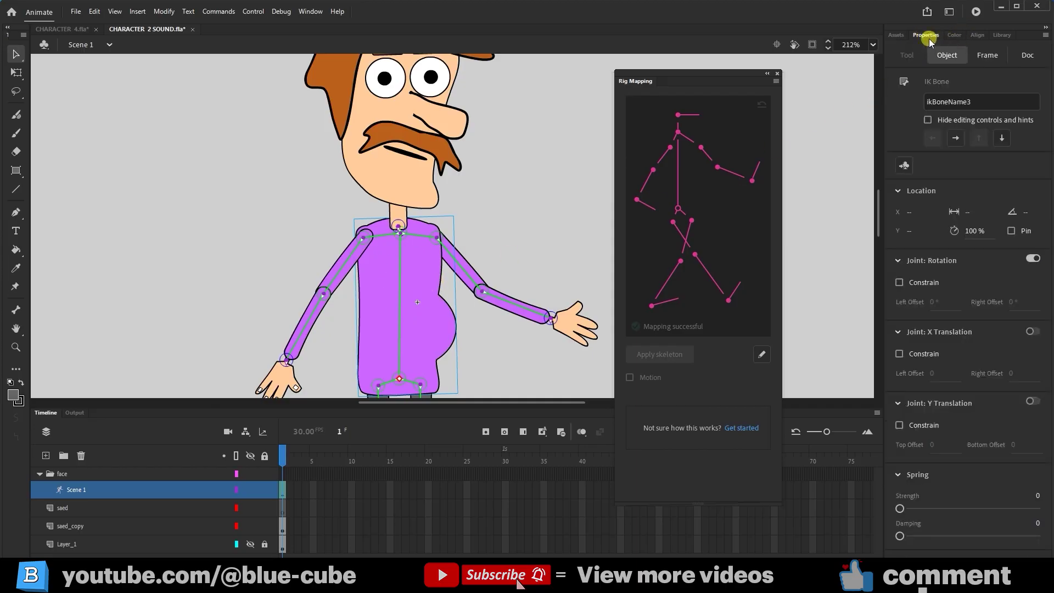
{"action": "left_click", "coordinate": [986, 57]}
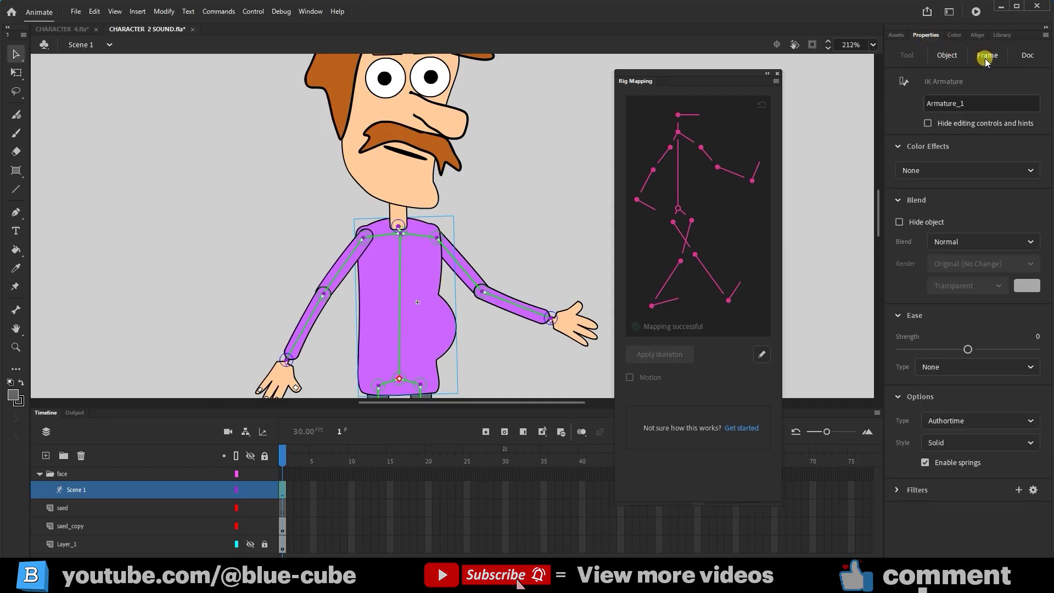
{"action": "left_click", "coordinate": [950, 442]}
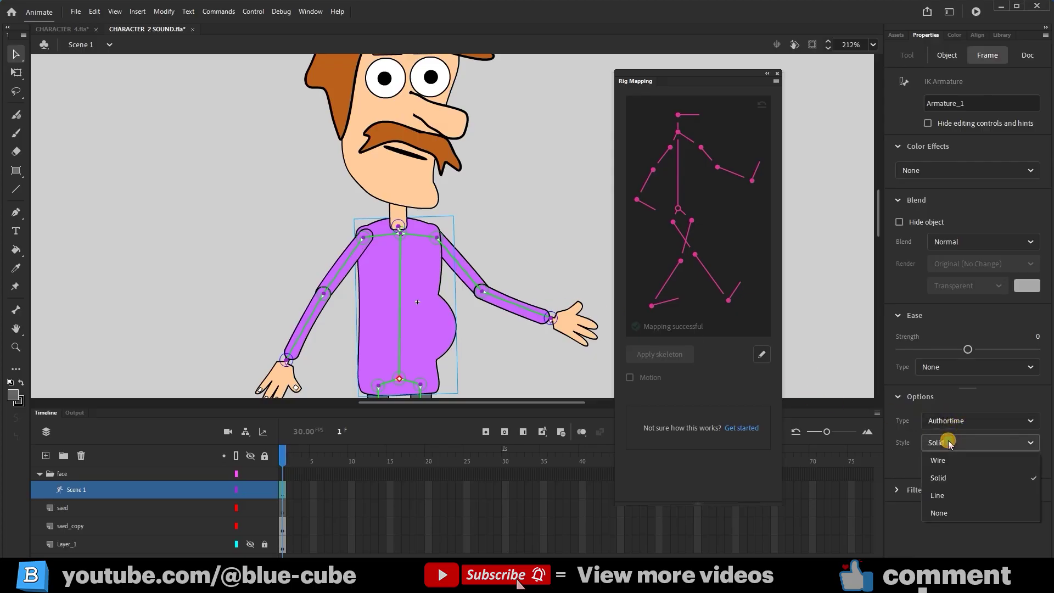
{"action": "left_click", "coordinate": [950, 460]}
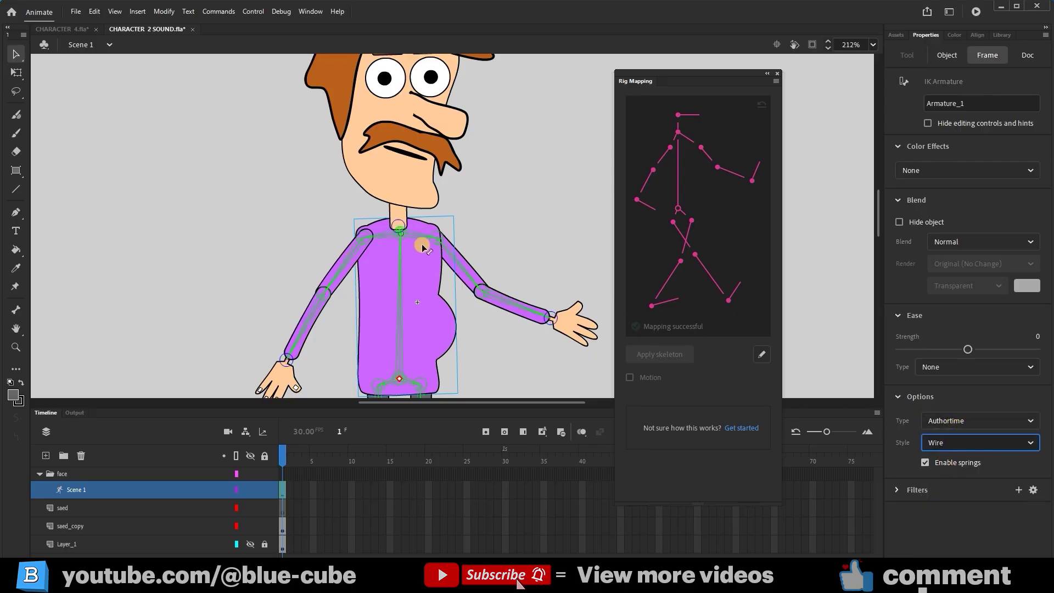
Step: Select the bone running from the neck to the back shoulder and set its speed to 0 %
{"action": "left_click", "coordinate": [512, 250]}
{"action": "left_click", "coordinate": [403, 269]}
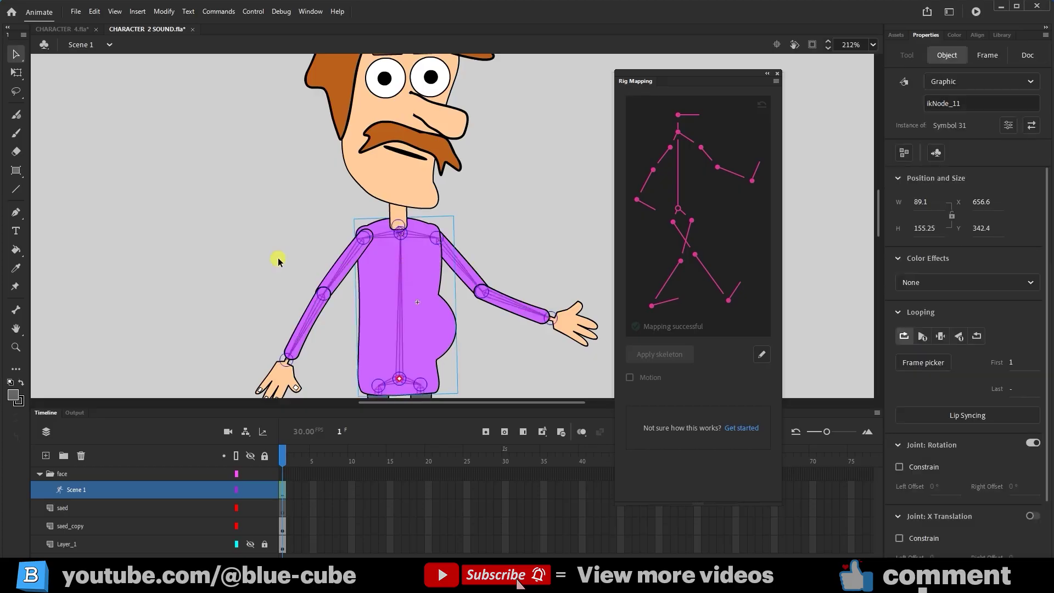
{"action": "left_click", "coordinate": [383, 240]}
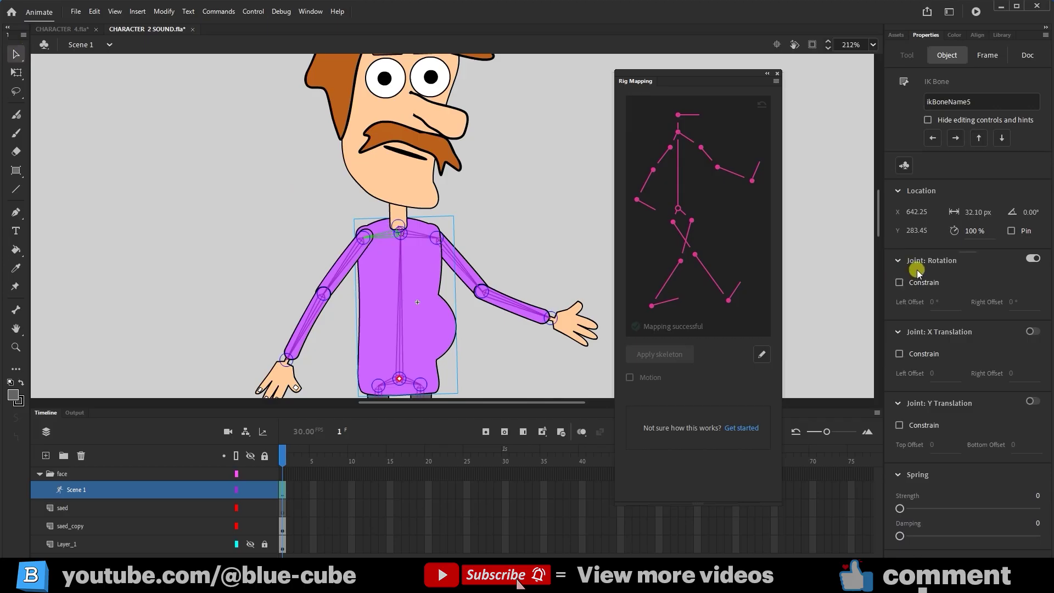
{"action": "left_click_drag", "start_coordinate": [980, 233], "coordinate": [893, 235]}
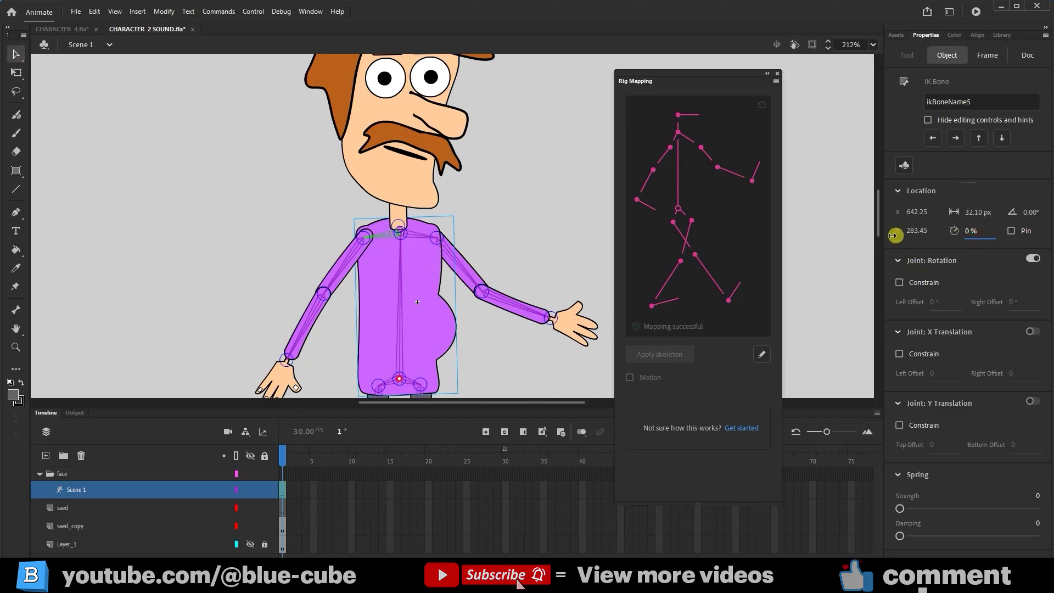
Step: Swing the back arm outward to test the locked shoulder bone, and select the front shoulder bone
{"action": "left_click_drag", "start_coordinate": [345, 257], "coordinate": [254, 236]}
{"action": "left_click", "coordinate": [387, 238]}
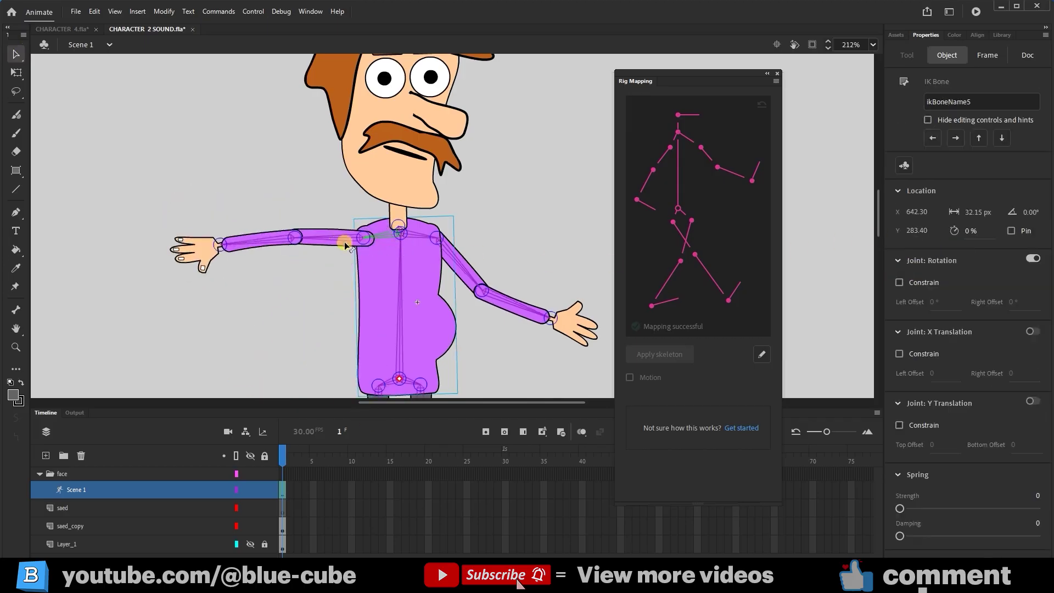
{"action": "left_click_drag", "start_coordinate": [344, 244], "coordinate": [299, 252]}
{"action": "left_click", "coordinate": [418, 237]}
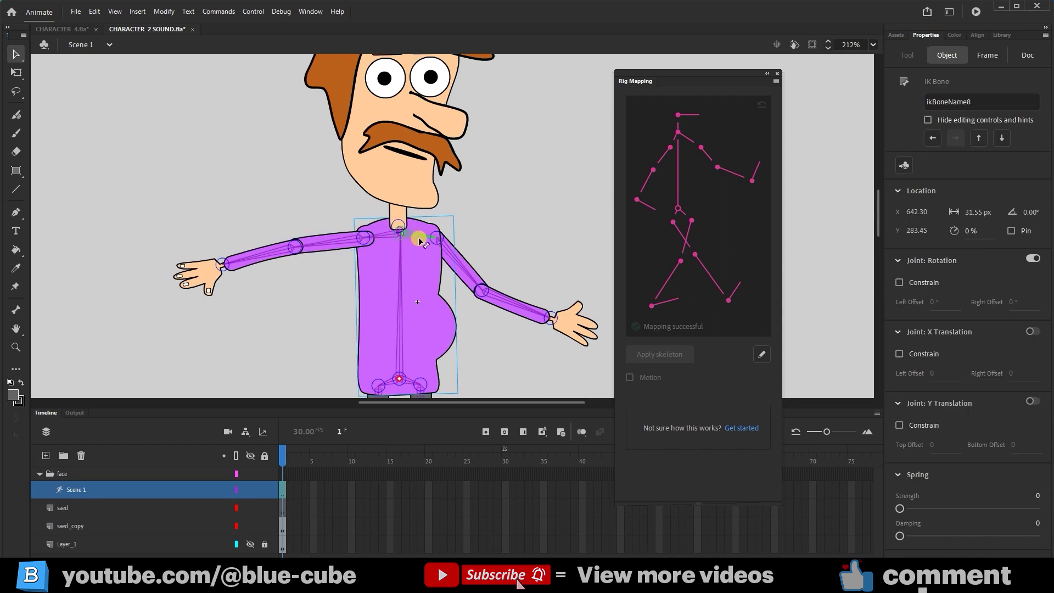
Step: Swing the front arm up to roughly horizontal to test the locked shoulder bone, and undo a trial move of the torso
{"action": "left_click_drag", "start_coordinate": [467, 275], "coordinate": [615, 261]}
{"action": "scroll", "coordinate": [431, 302], "scroll_direction": "down", "scroll_amount": 3}
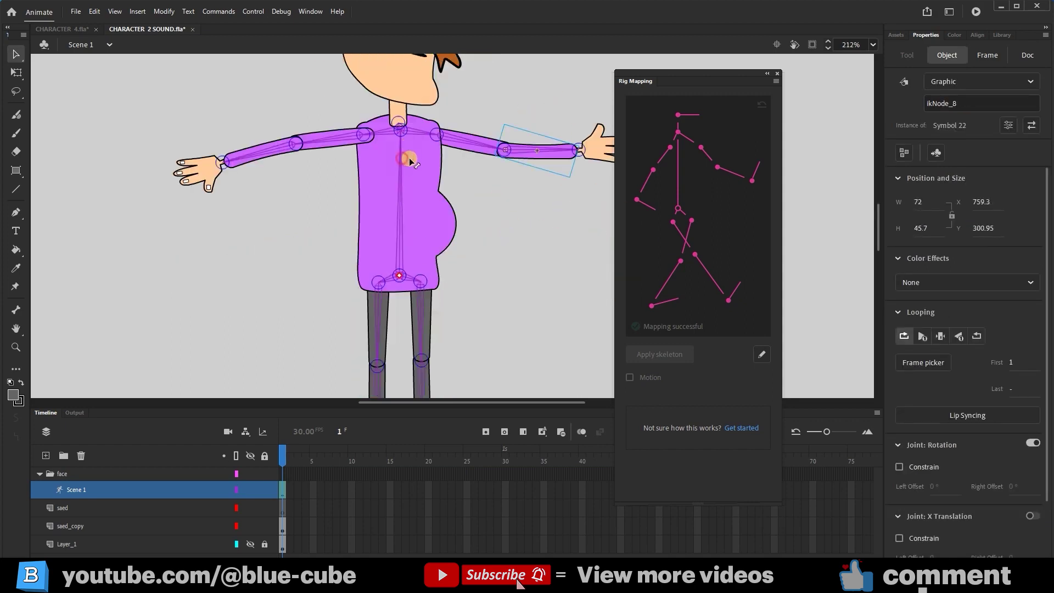
{"action": "left_click_drag", "start_coordinate": [404, 160], "coordinate": [411, 242]}
{"action": "key", "text": "space"}
{"action": "key", "text": "ctrl+z"}
{"action": "key", "text": "space"}
{"action": "left_click_drag", "start_coordinate": [403, 291], "coordinate": [413, 232]}
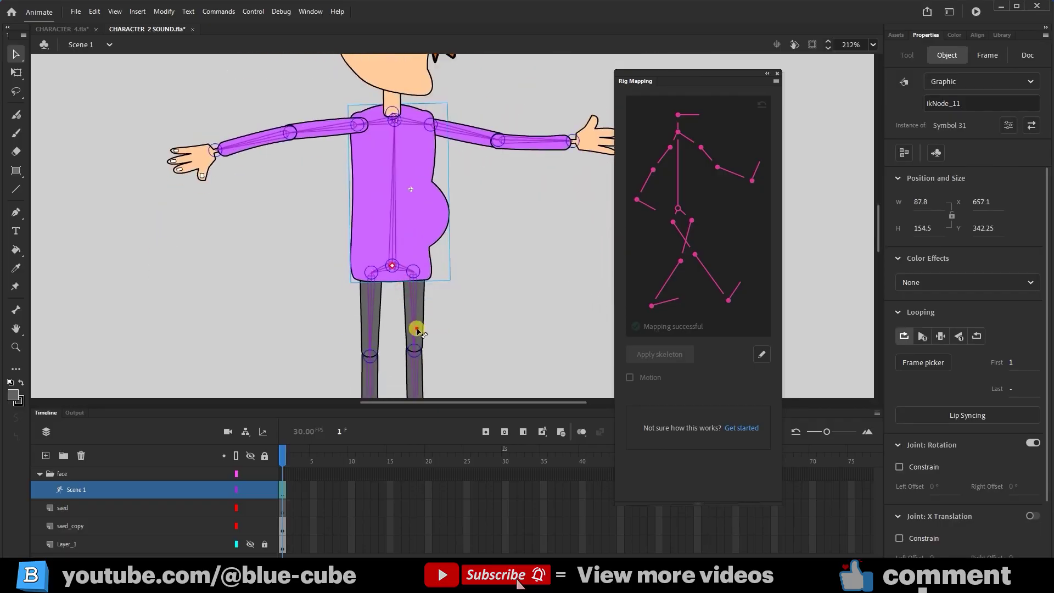
Step: Pose the front forearm and hand slightly upward, and undo the last trial drag
{"action": "left_click_drag", "start_coordinate": [417, 329], "coordinate": [338, 302]}
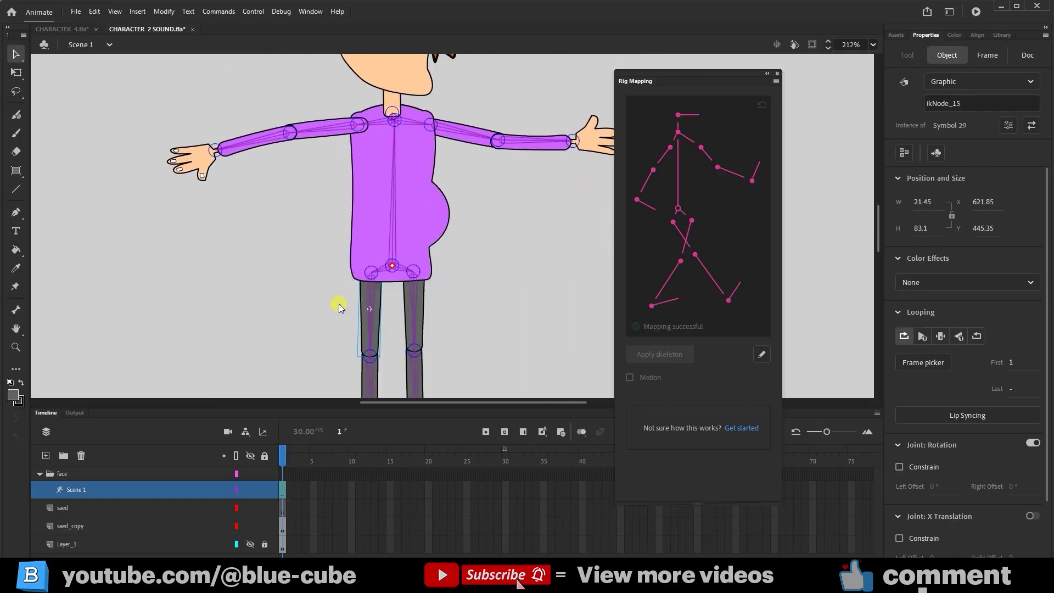
{"action": "scroll", "coordinate": [339, 302], "scroll_direction": "down", "scroll_amount": 3}
{"action": "left_click_drag", "start_coordinate": [407, 230], "coordinate": [494, 183]}
{"action": "key", "text": "ctrl+z"}
{"action": "key", "text": "z"}
{"action": "left_click", "coordinate": [294, 187], "text": "alt"}
{"action": "left_click", "coordinate": [15, 59]}
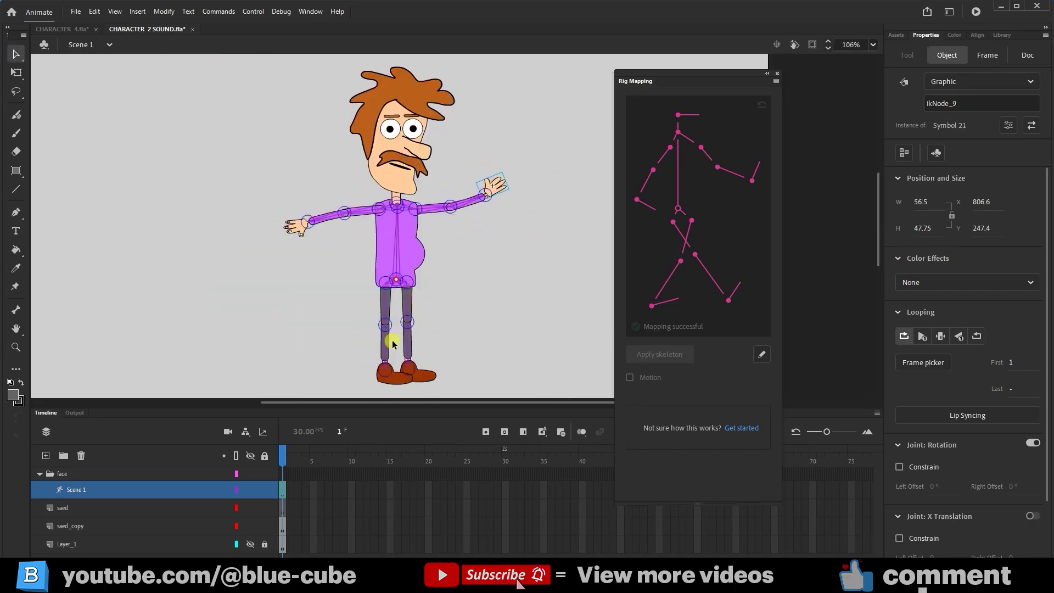
Step: Try bending the rear leg backward at the knee to test its joints, and undo the test pose
{"action": "left_click_drag", "start_coordinate": [393, 345], "coordinate": [335, 386]}
{"action": "left_click_drag", "start_coordinate": [404, 358], "coordinate": [474, 286]}
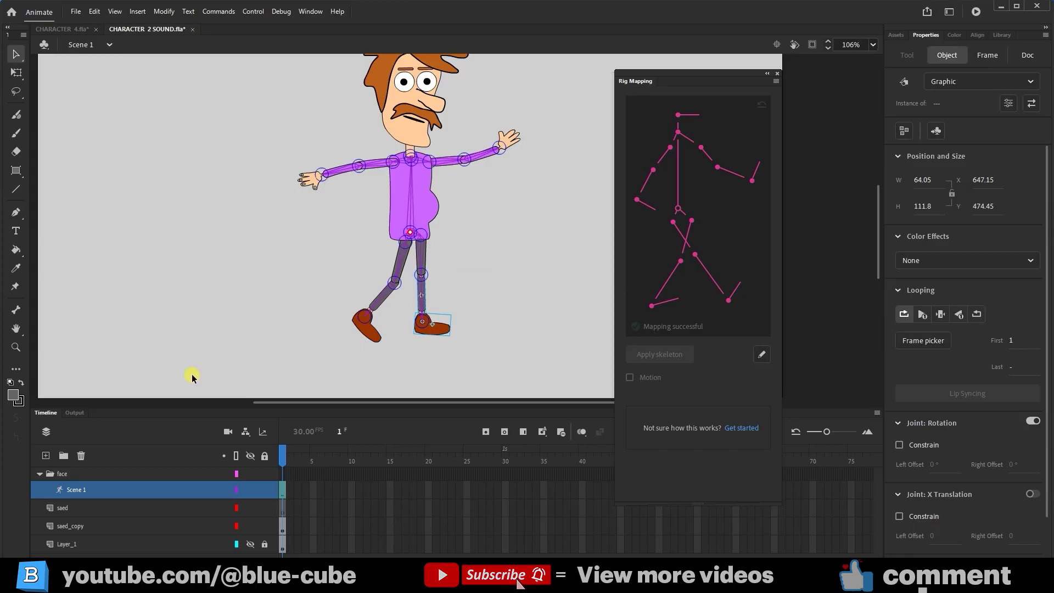
{"action": "left_click", "coordinate": [11, 351]}
{"action": "key", "text": "ctrl+z"}
{"action": "key", "text": "ctrl+z"}
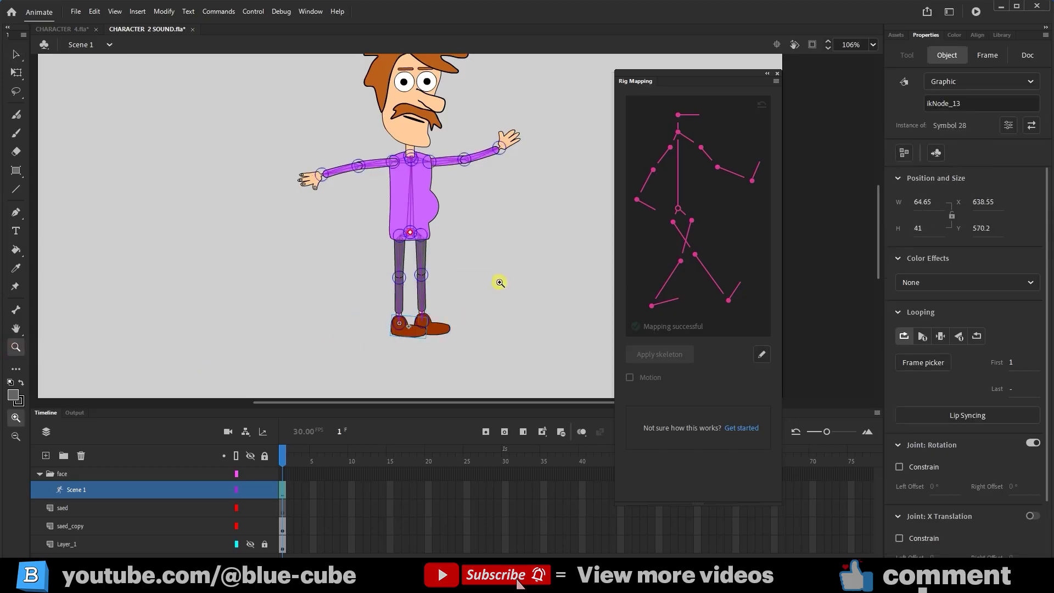
Step: Move the rear shoe's transformation point up to the ankle with Free Transform, test its rotation and undo the test
{"action": "left_click_drag", "start_coordinate": [483, 282], "coordinate": [337, 376]}
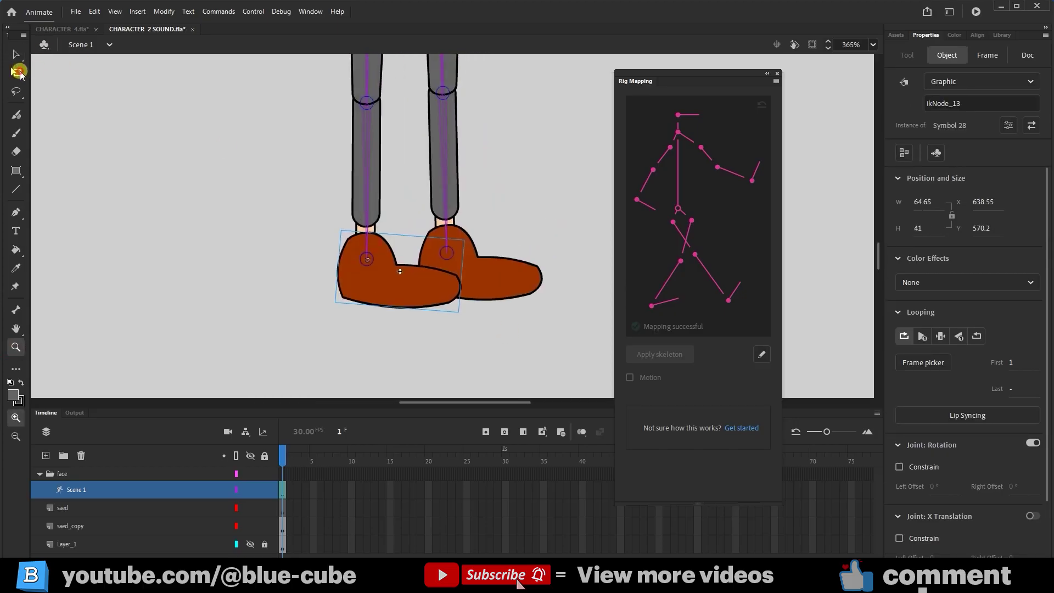
{"action": "left_click", "coordinate": [17, 72]}
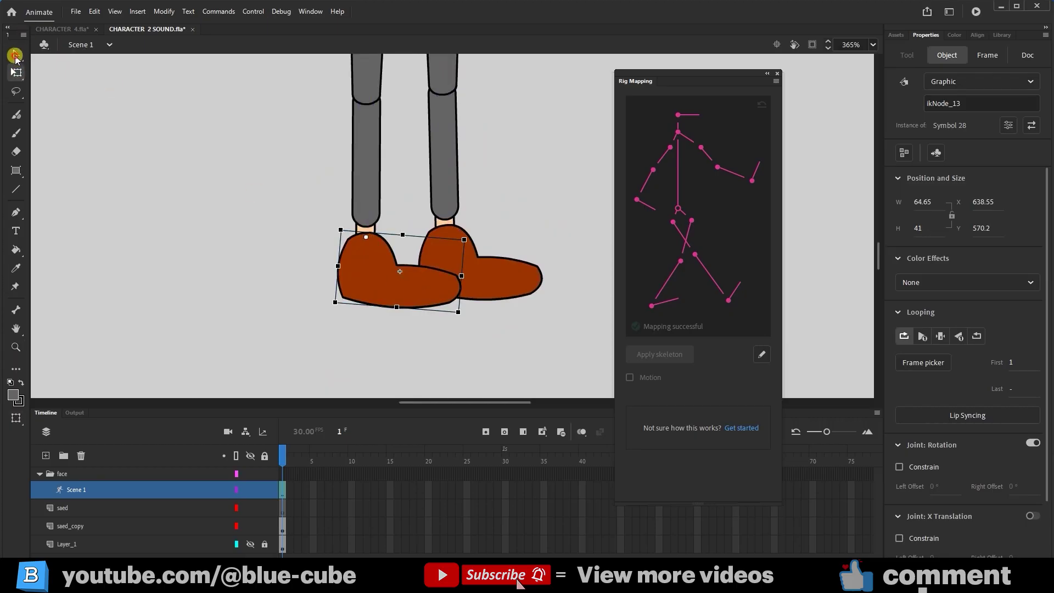
{"action": "left_click", "coordinate": [15, 56]}
{"action": "left_click_drag", "start_coordinate": [412, 282], "coordinate": [426, 315]}
{"action": "key", "text": "ctrl+z"}
Step: Move the forward shoe's transformation point up to its ankle, test the shoe's rotation and undo the test
{"action": "left_click", "coordinate": [16, 72]}
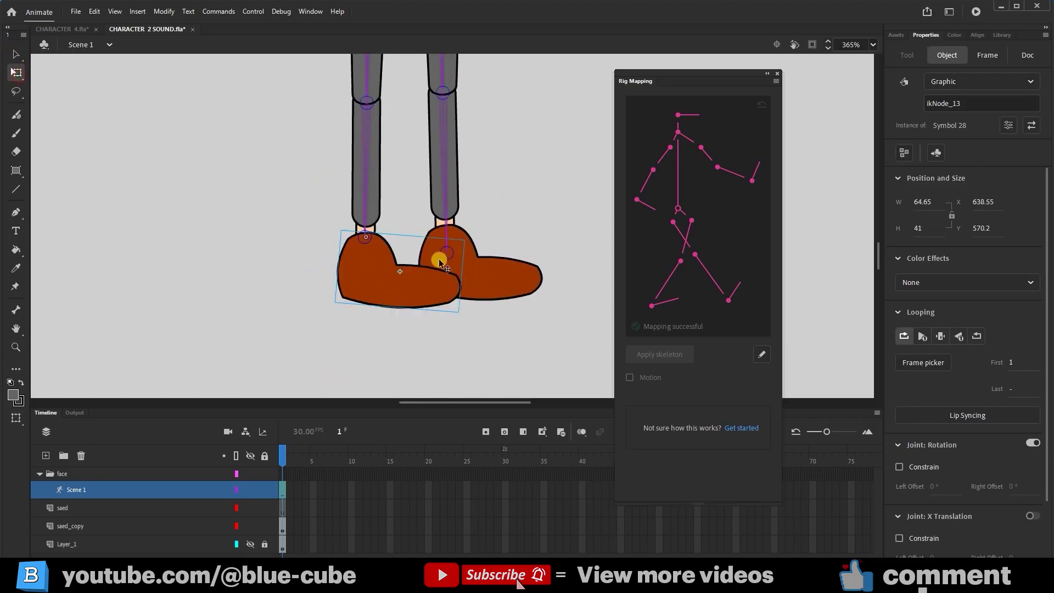
{"action": "left_click", "coordinate": [440, 262]}
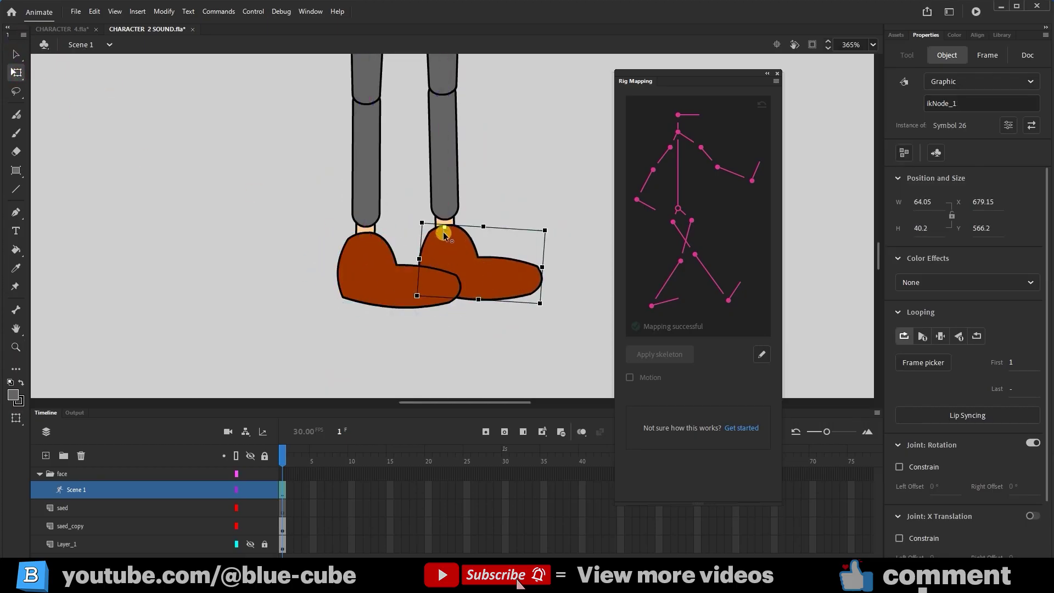
{"action": "mouse_move", "coordinate": [516, 272]}
{"action": "left_mouse_down"}
{"action": "mouse_move", "coordinate": [513, 286]}
{"action": "mouse_move", "coordinate": [510, 255]}
{"action": "mouse_move", "coordinate": [516, 274]}
{"action": "left_mouse_up"}
{"action": "key", "text": "ctrl+z"}
{"action": "key", "text": "v"}
{"action": "key", "text": "ctrl+z"}
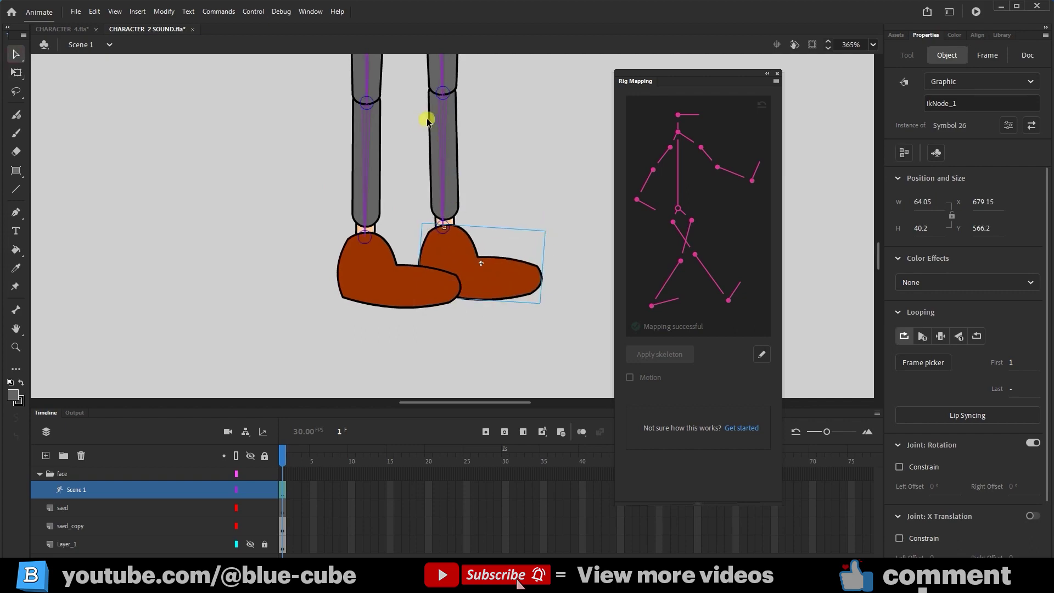
Step: Select the rear thigh, shin and shoe together, nudge them up about 1.75 px, and deselect them
{"action": "left_click_drag", "start_coordinate": [428, 120], "coordinate": [437, 241]}
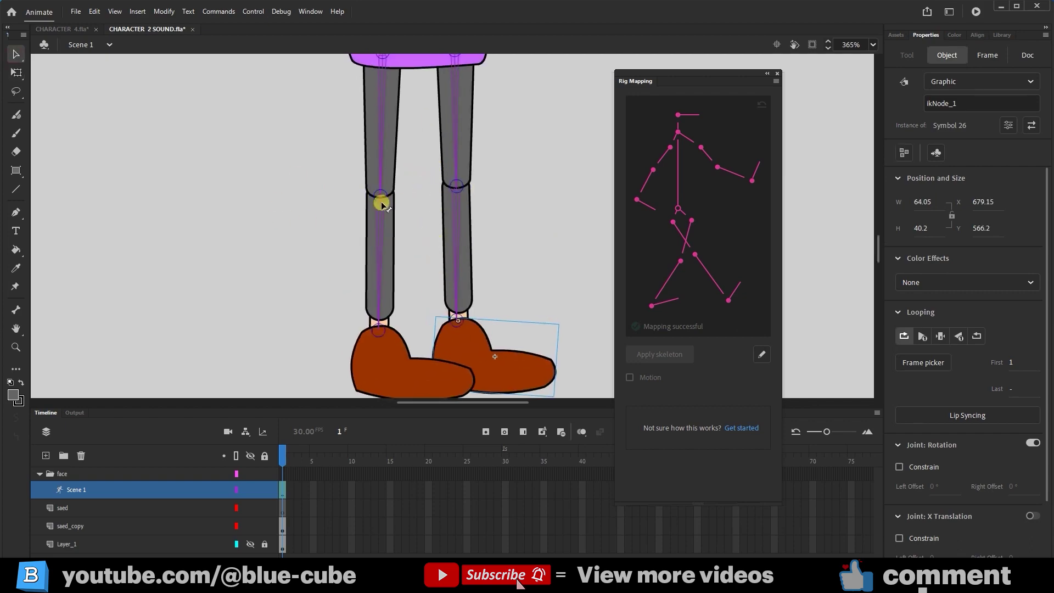
{"action": "left_click_drag", "start_coordinate": [277, 166], "coordinate": [398, 391]}
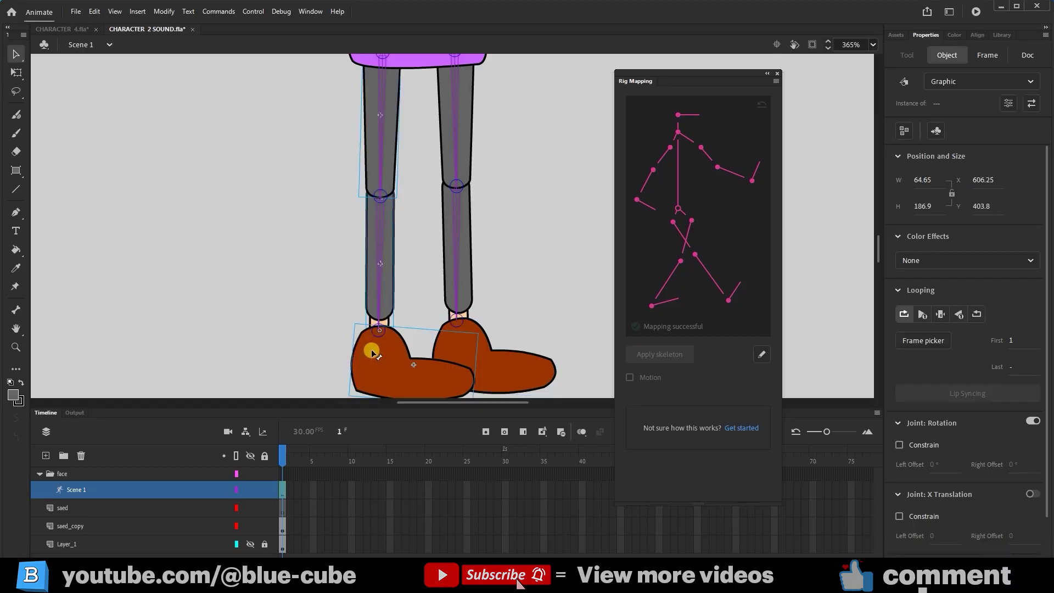
{"action": "key", "text": "Up"}
{"action": "key", "text": "Up"}
{"action": "key", "text": "Up"}
{"action": "key", "text": "Up"}
{"action": "key", "text": "Up"}
{"action": "key", "text": "Up"}
{"action": "key", "text": "Up"}
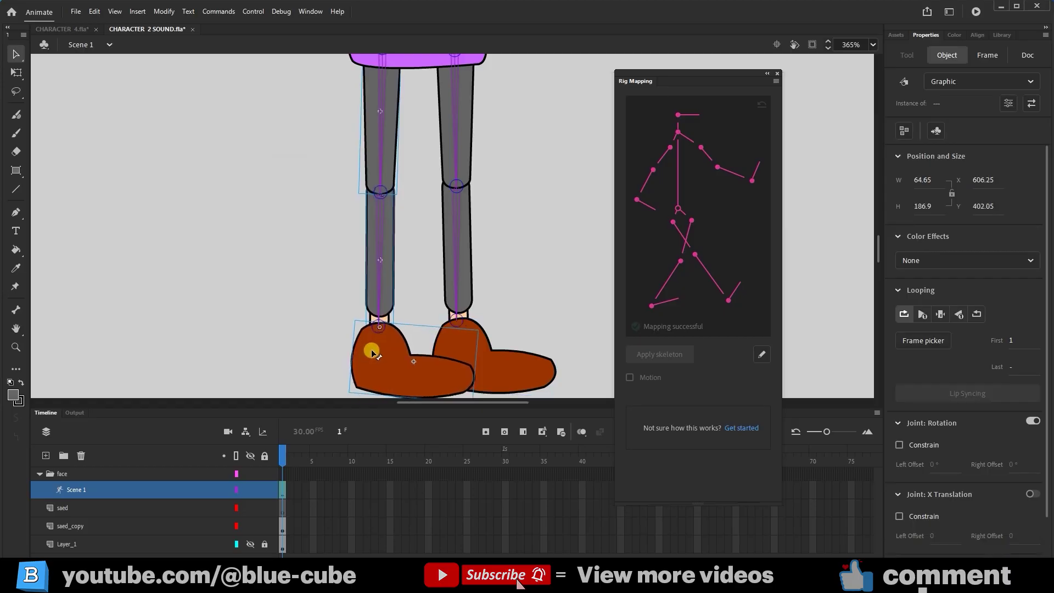
{"action": "left_click_drag", "start_coordinate": [372, 351], "coordinate": [369, 353]}
{"action": "left_click", "coordinate": [235, 266]}
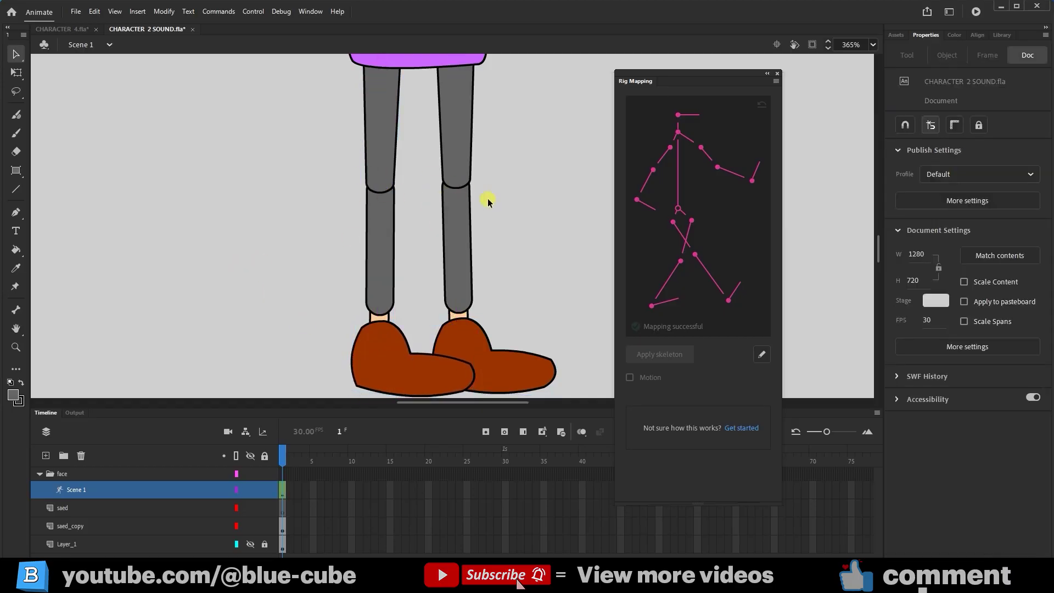
{"action": "scroll", "coordinate": [449, 203], "scroll_direction": "up", "scroll_amount": 10}
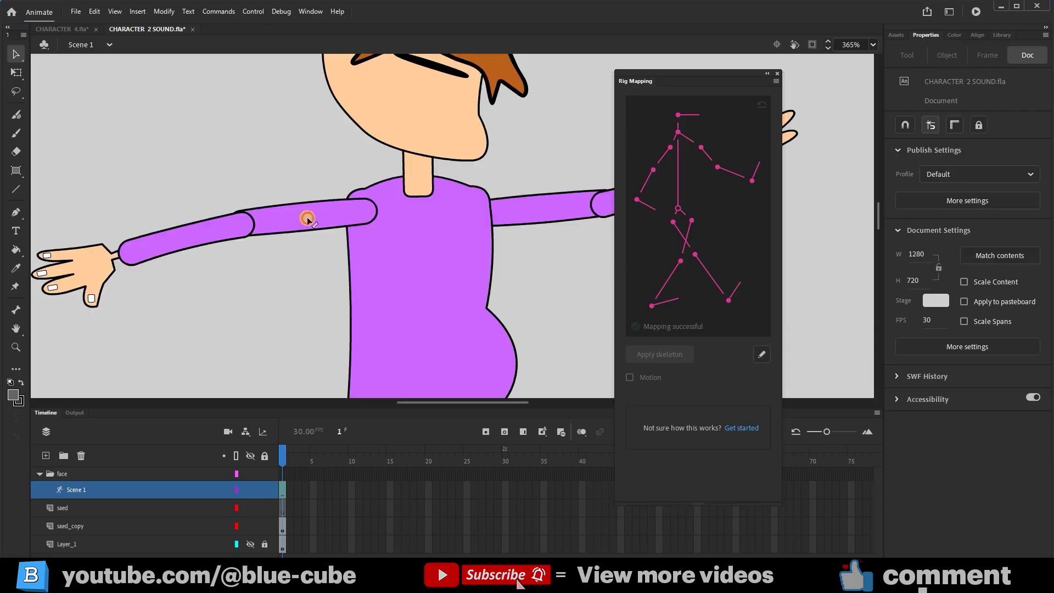
{"action": "left_click", "coordinate": [308, 219]}
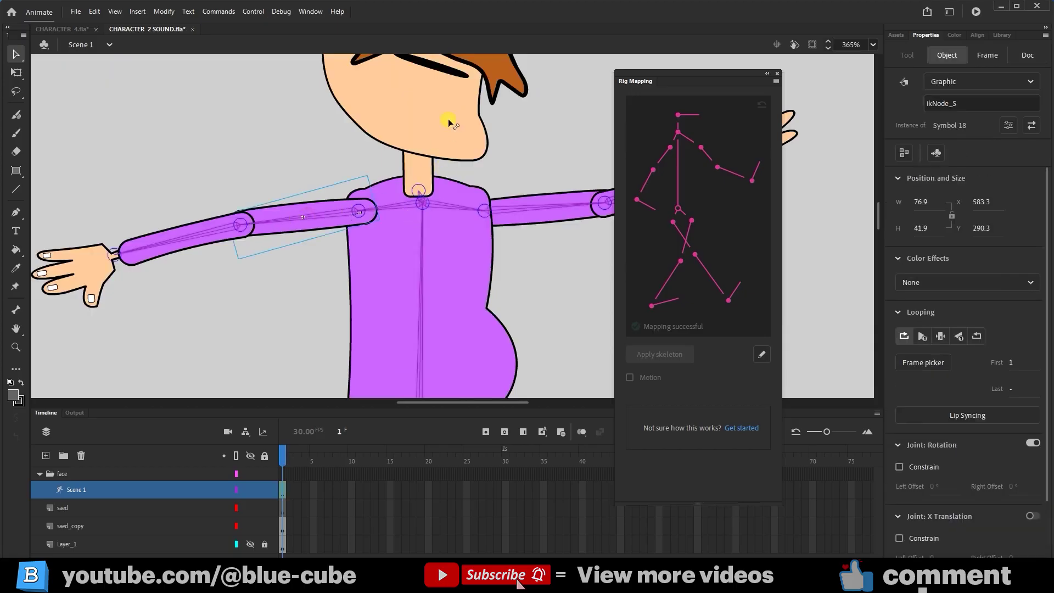
{"action": "left_click_drag", "start_coordinate": [446, 117], "coordinate": [473, 169]}
{"action": "scroll", "coordinate": [456, 247], "scroll_direction": "down", "scroll_amount": 12}
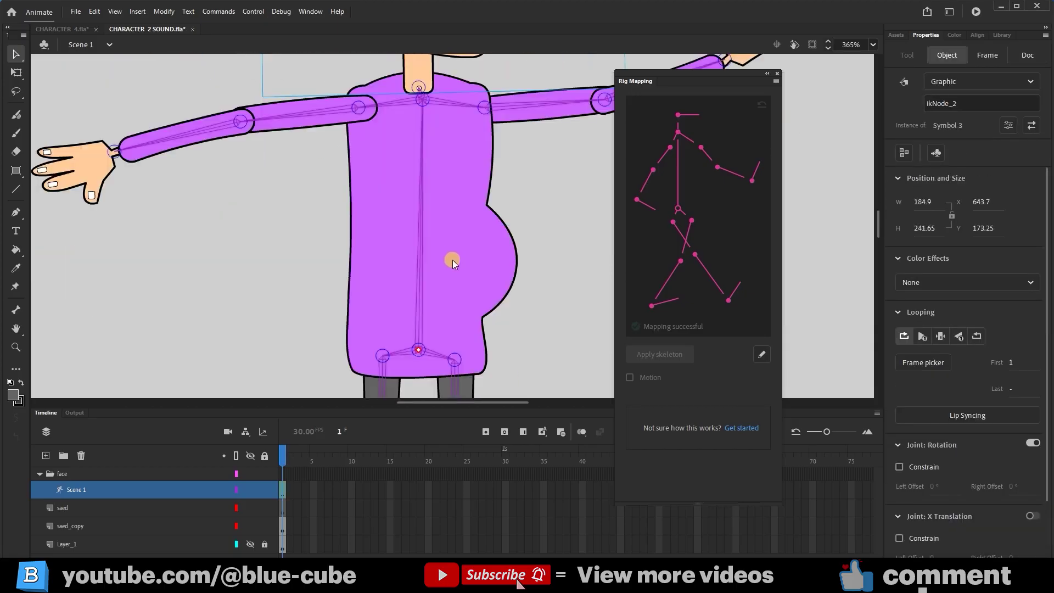
{"action": "scroll", "coordinate": [452, 305], "scroll_direction": "up", "scroll_amount": 2}
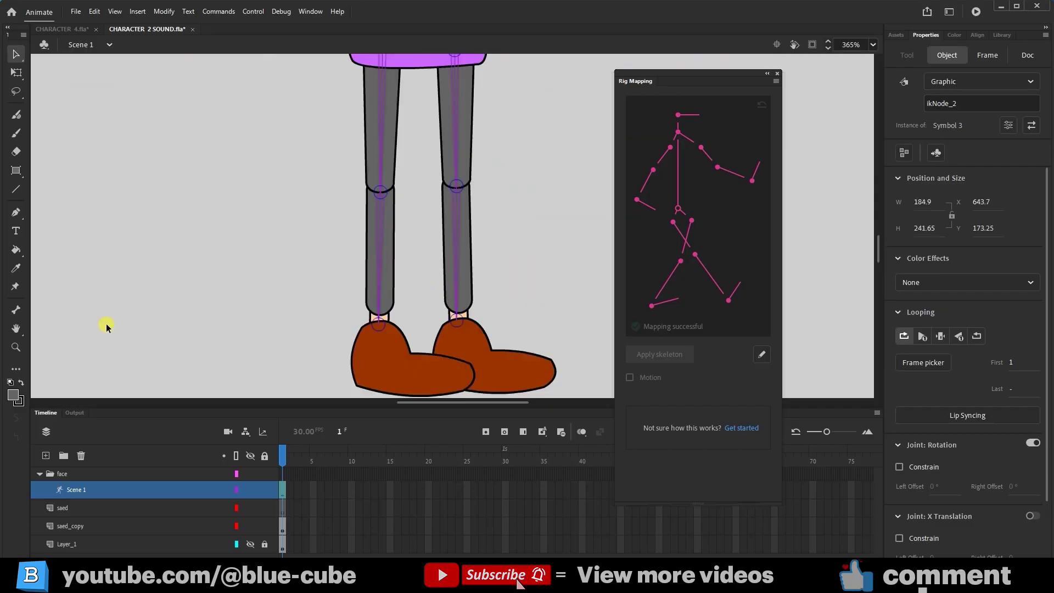
Step: Open the rear thigh symbol's drawing object for editing, delete the curved outline at the knee, and leave the drawing object
{"action": "left_click", "coordinate": [16, 346]}
{"action": "left_click_drag", "start_coordinate": [555, 136], "coordinate": [302, 241]}
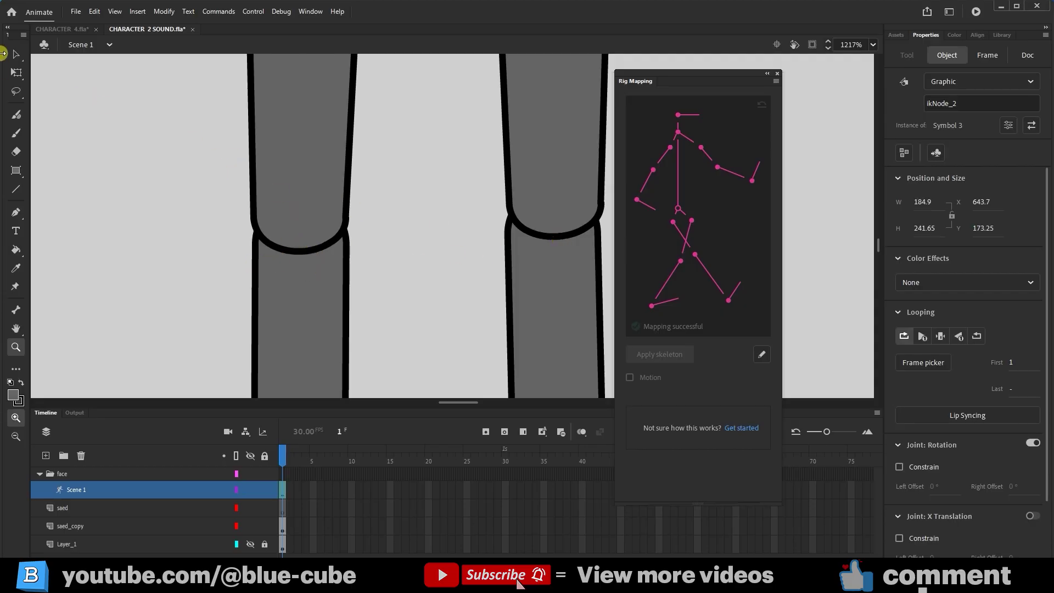
{"action": "left_click", "coordinate": [15, 54]}
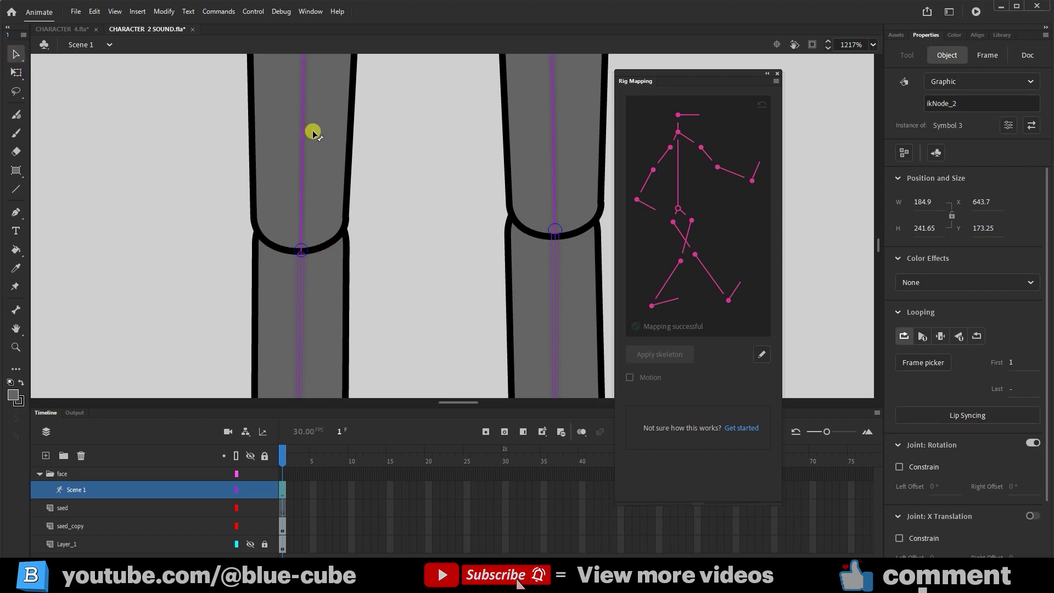
{"action": "double_click", "coordinate": [330, 246]}
{"action": "double_click", "coordinate": [329, 246]}
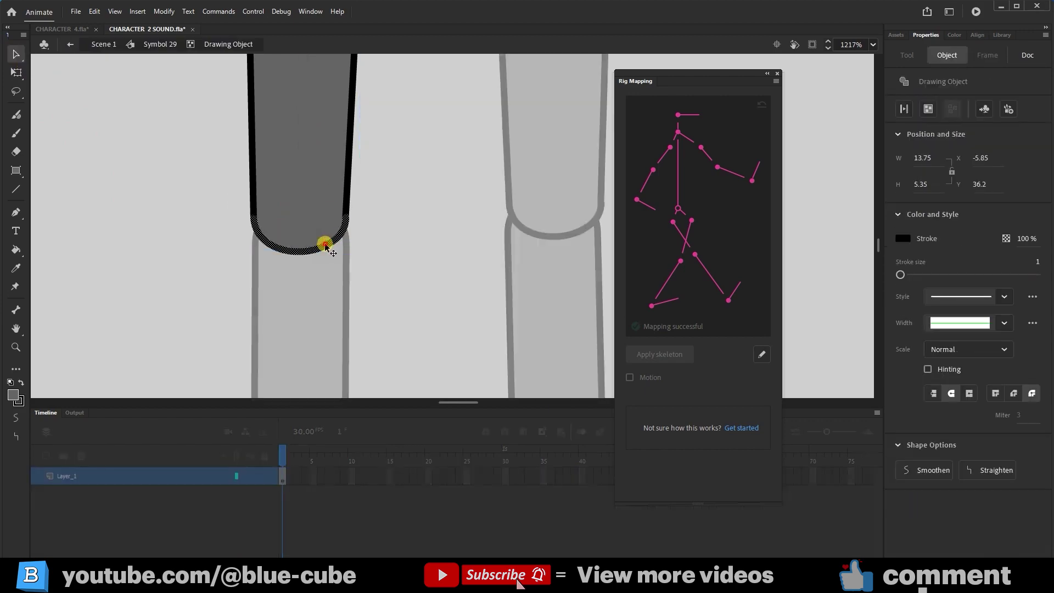
{"action": "left_click", "coordinate": [353, 252]}
{"action": "left_click", "coordinate": [314, 254]}
{"action": "key", "text": "Delete"}
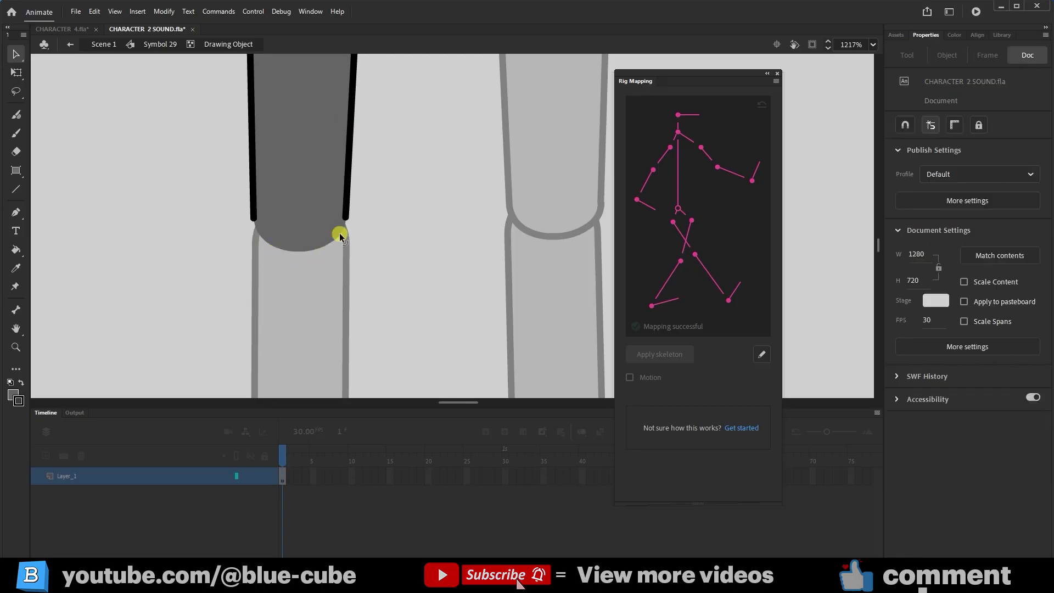
{"action": "double_click", "coordinate": [306, 293]}
Step: Extend the rear thigh's two side outlines down to the shin outlines with the Subselection tool, and return to Scene 1
{"action": "left_click", "coordinate": [22, 54]}
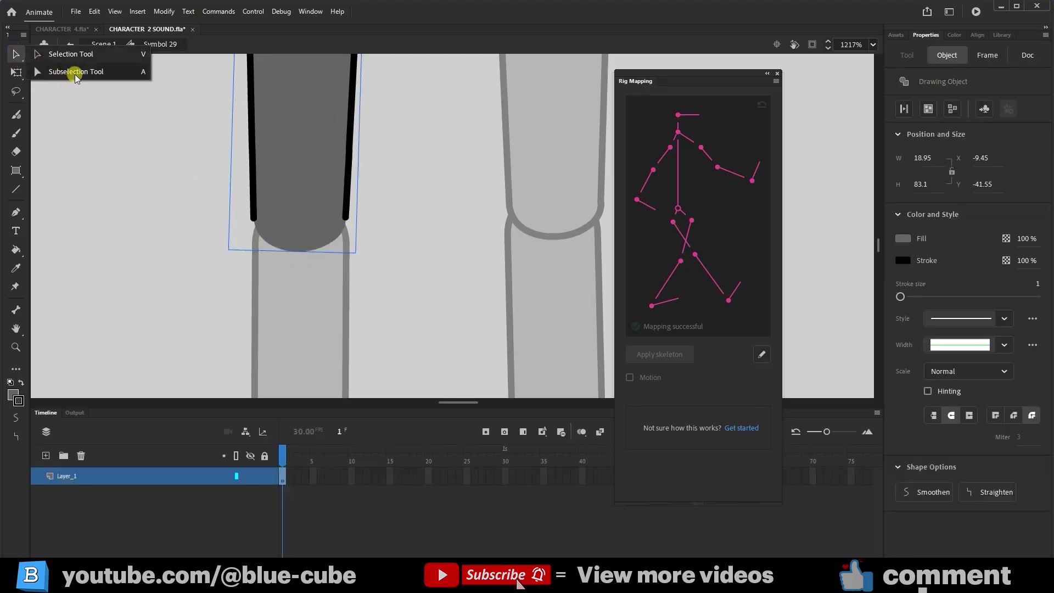
{"action": "left_click", "coordinate": [76, 73]}
{"action": "left_click", "coordinate": [356, 216]}
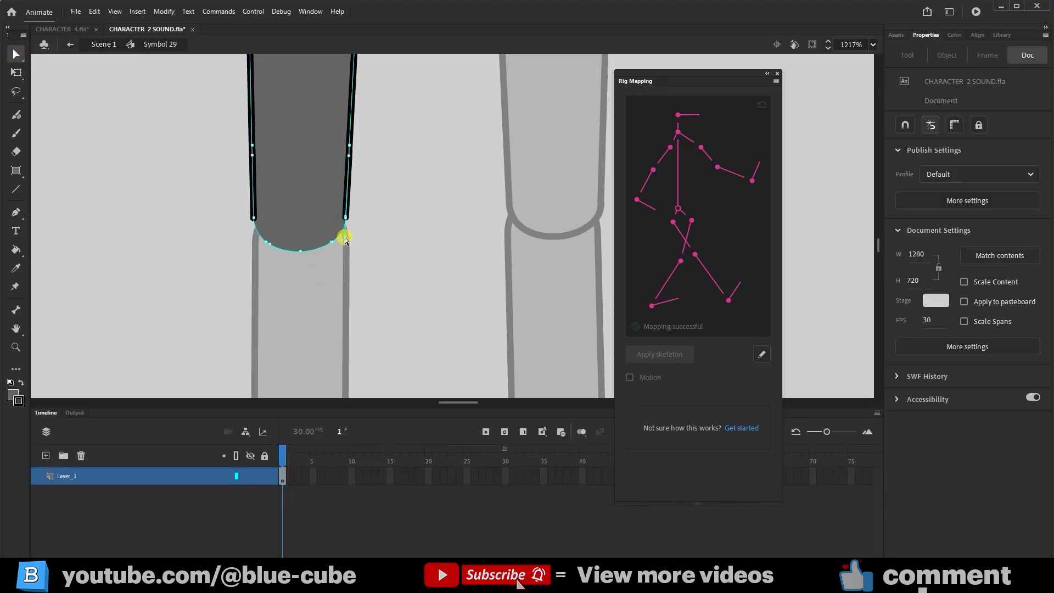
{"action": "left_click_drag", "start_coordinate": [252, 218], "coordinate": [256, 229]}
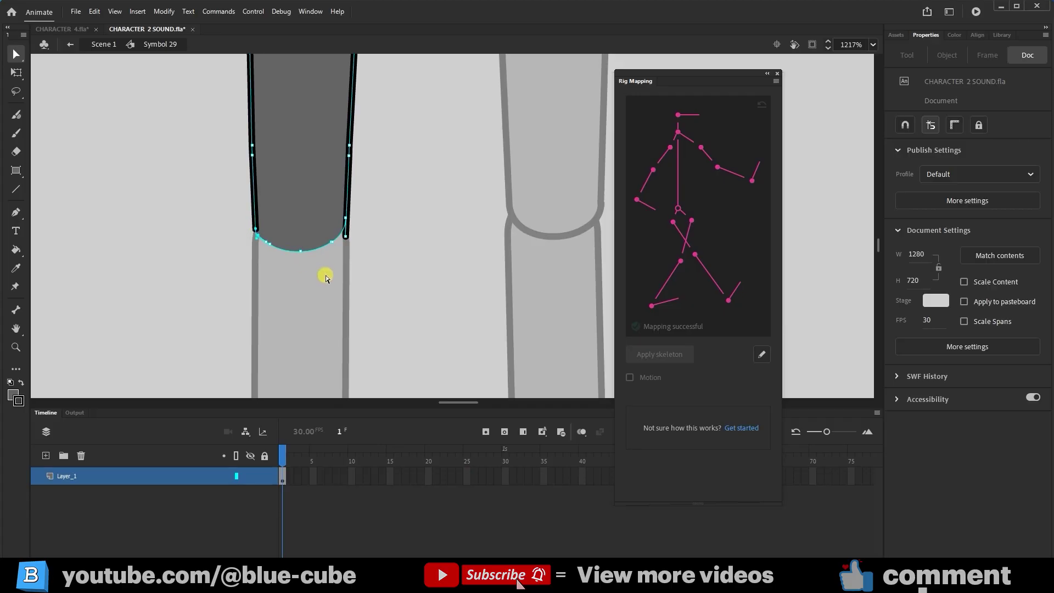
{"action": "left_click", "coordinate": [104, 44]}
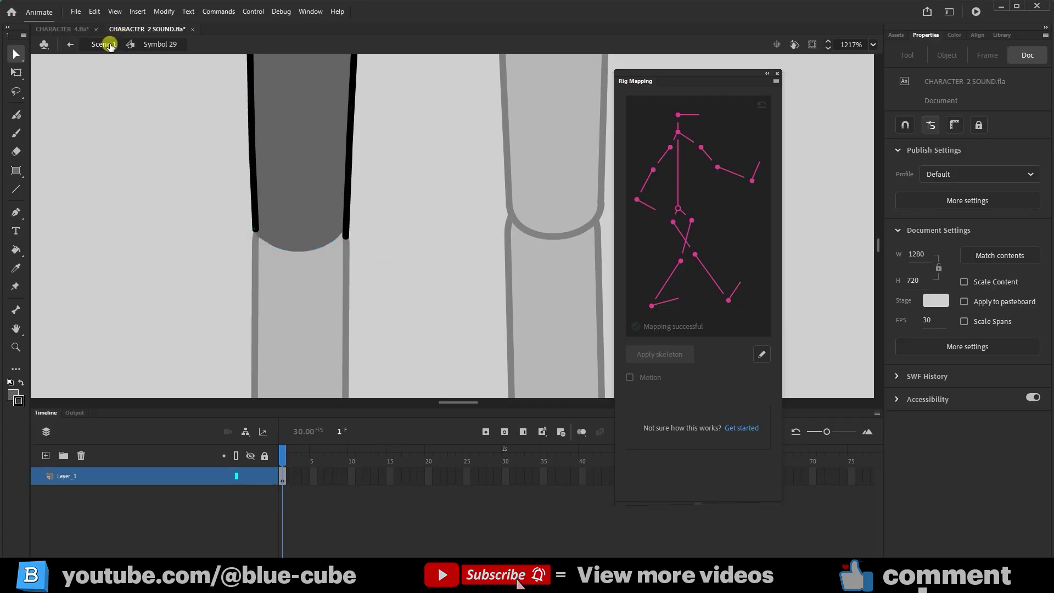
{"action": "left_click", "coordinate": [297, 260]}
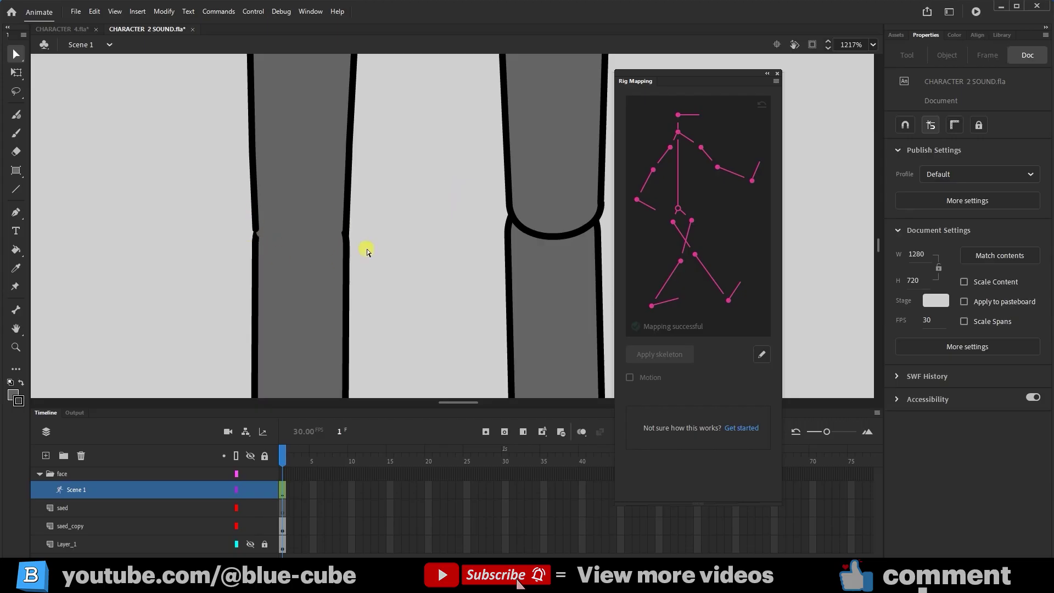
{"action": "left_click", "coordinate": [12, 345]}
{"action": "left_click", "coordinate": [340, 226], "text": "alt"}
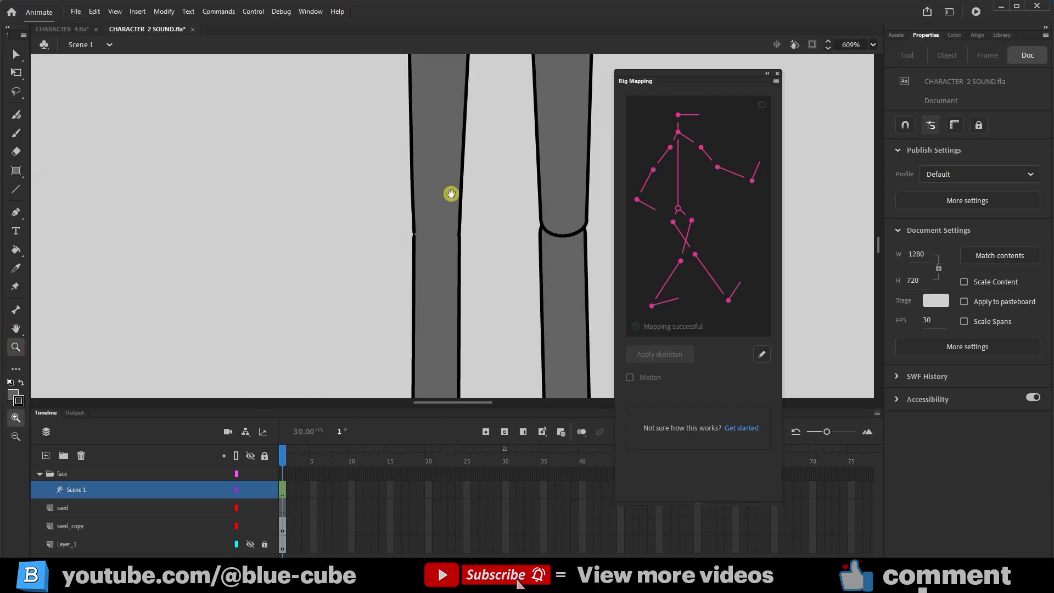
{"action": "left_click_drag", "start_coordinate": [451, 194], "coordinate": [346, 237]}
{"action": "left_click_drag", "start_coordinate": [347, 164], "coordinate": [392, 334]}
{"action": "left_click_drag", "start_coordinate": [344, 170], "coordinate": [394, 330]}
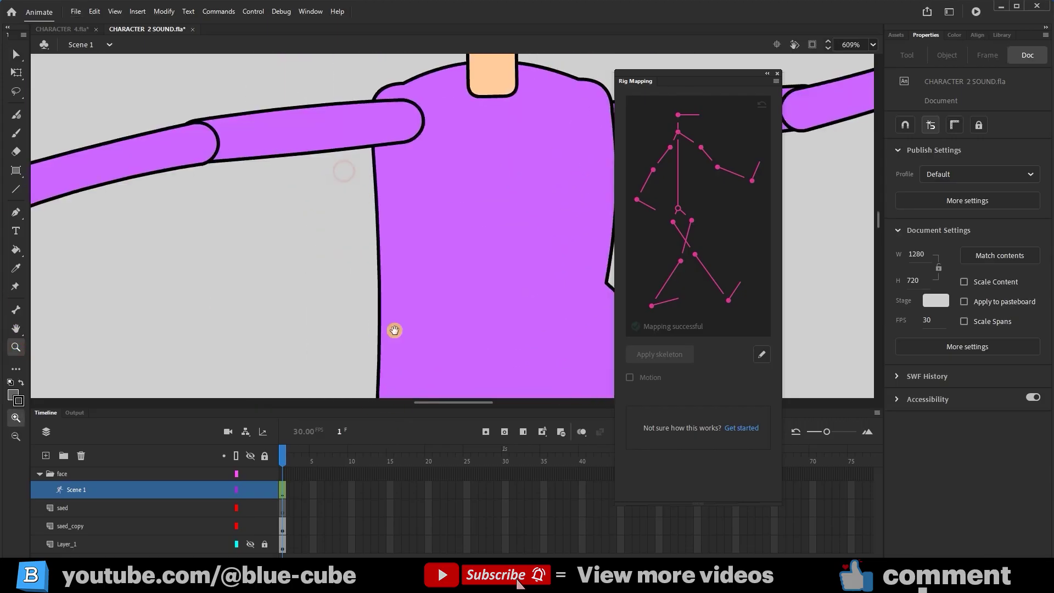
{"action": "left_click_drag", "start_coordinate": [496, 345], "coordinate": [441, 181]}
{"action": "left_click_drag", "start_coordinate": [430, 284], "coordinate": [374, 120]}
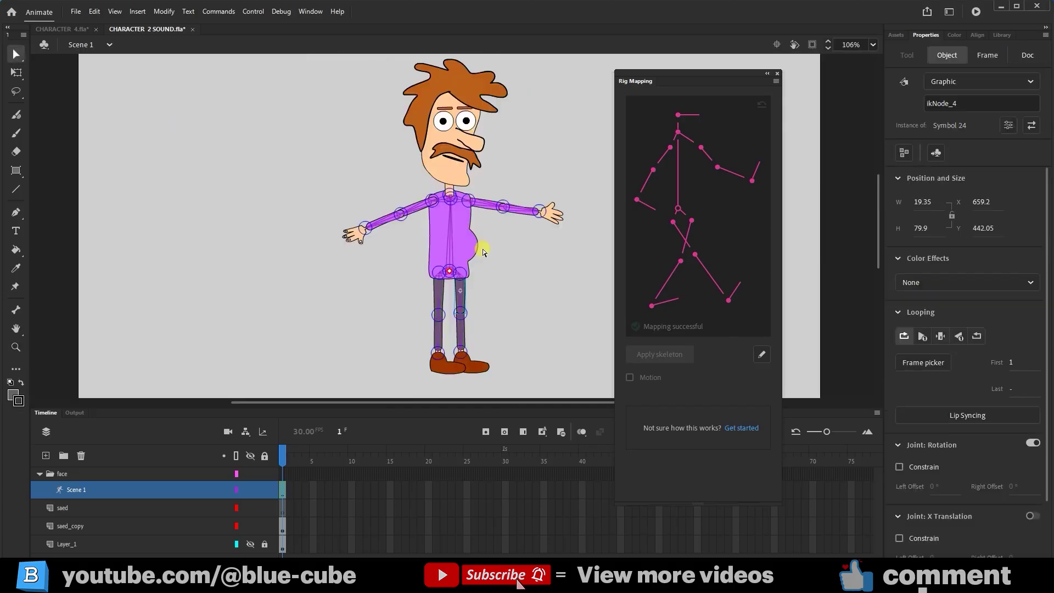